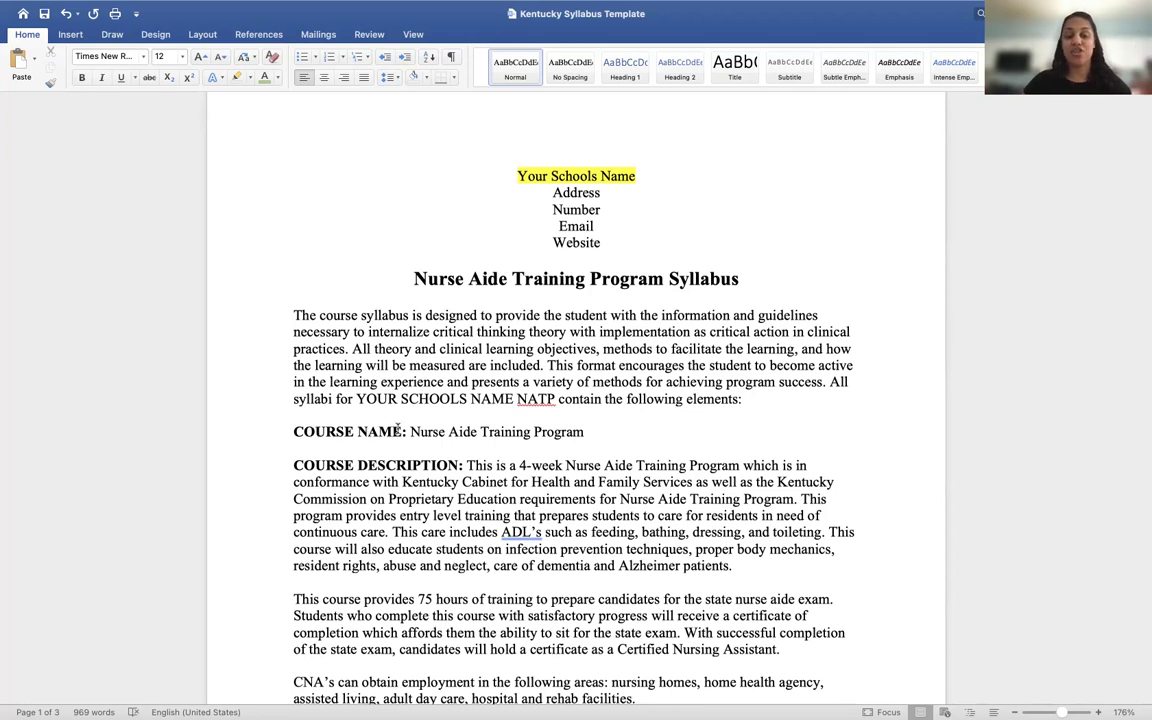
Skim the syllabus template from the school header and course description through the program hours, uniform and academic policies
scroll(377, 473, "down", 8)
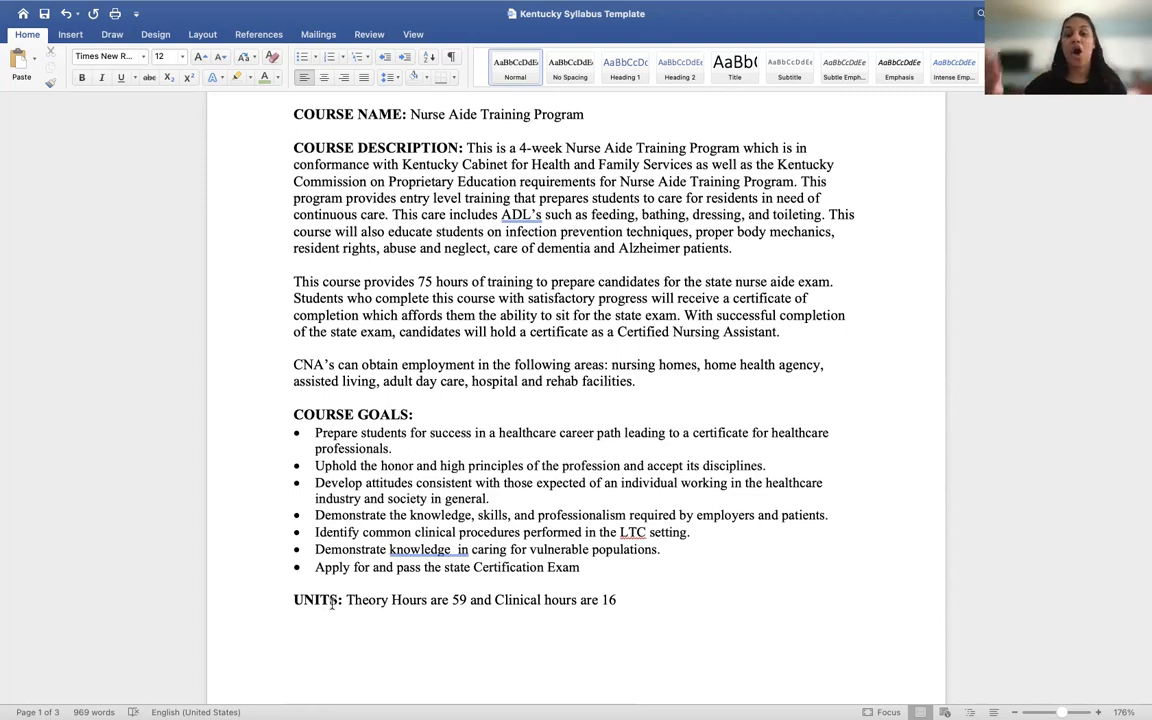
scroll(331, 603, "down", 5)
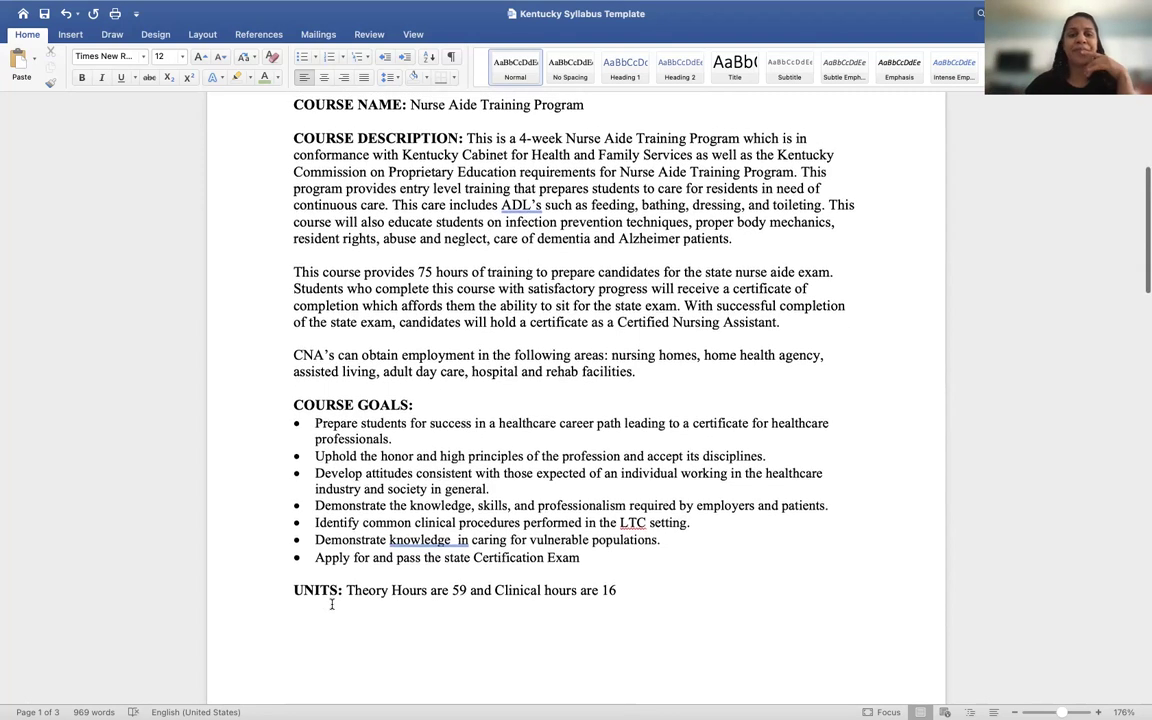
scroll(331, 603, "down", 14)
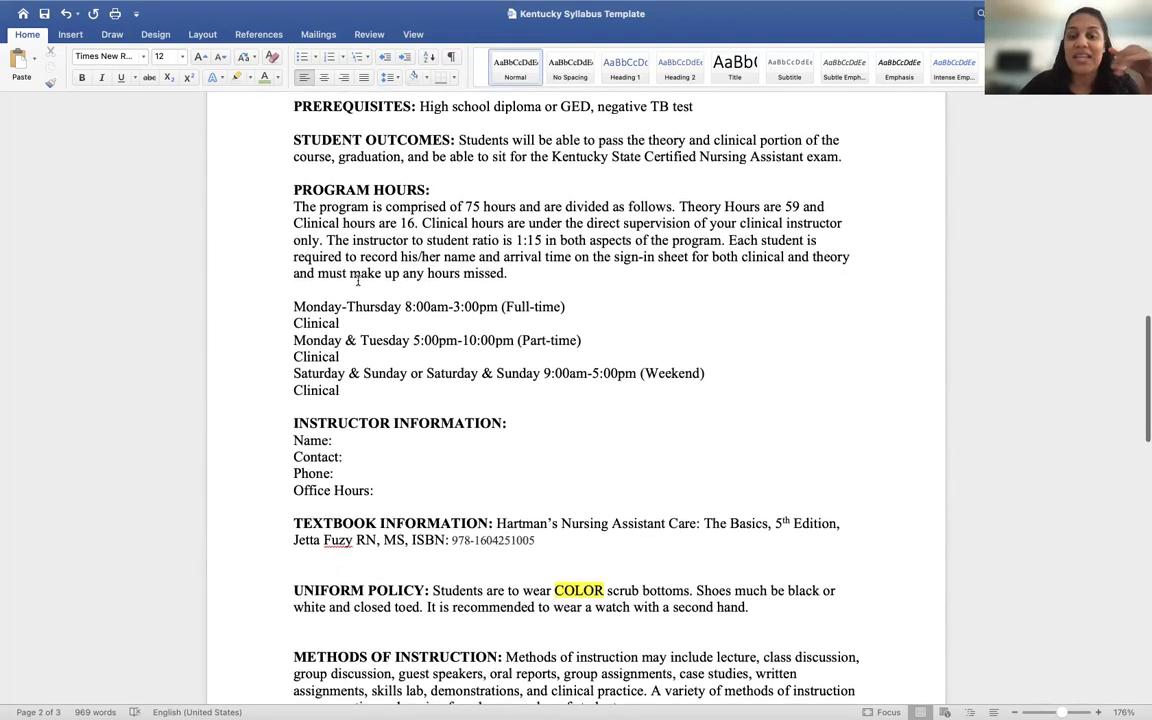
scroll(357, 282, "down", 20)
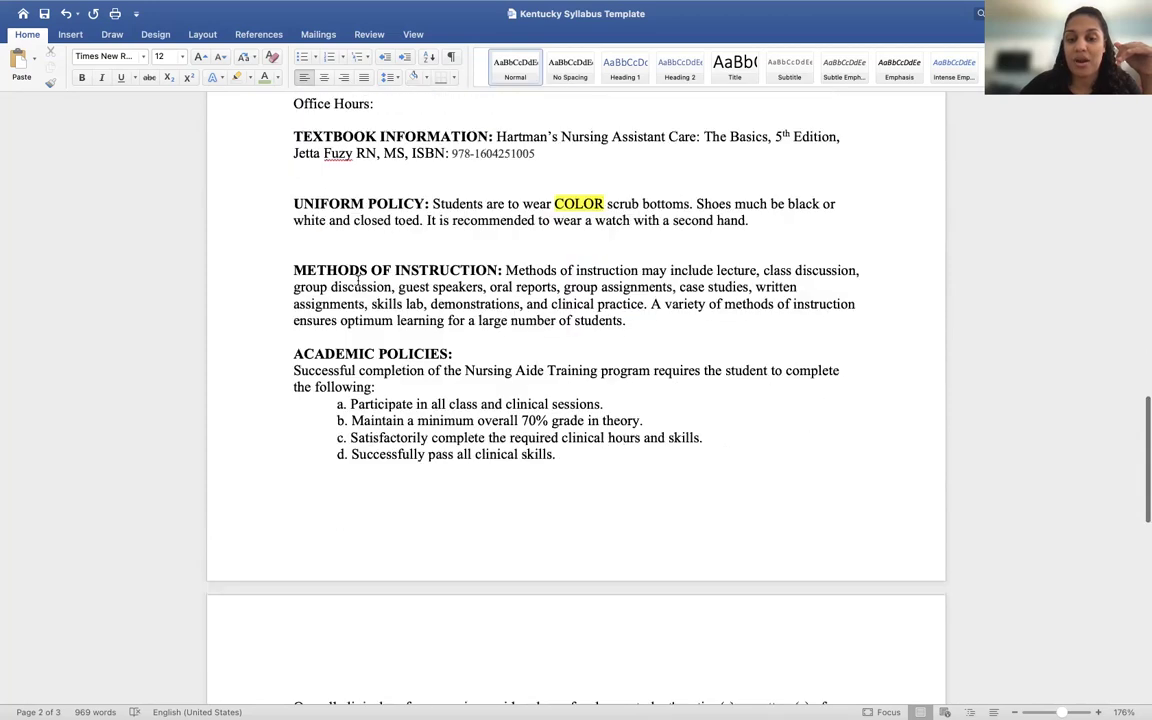
scroll(357, 281, "down", 20)
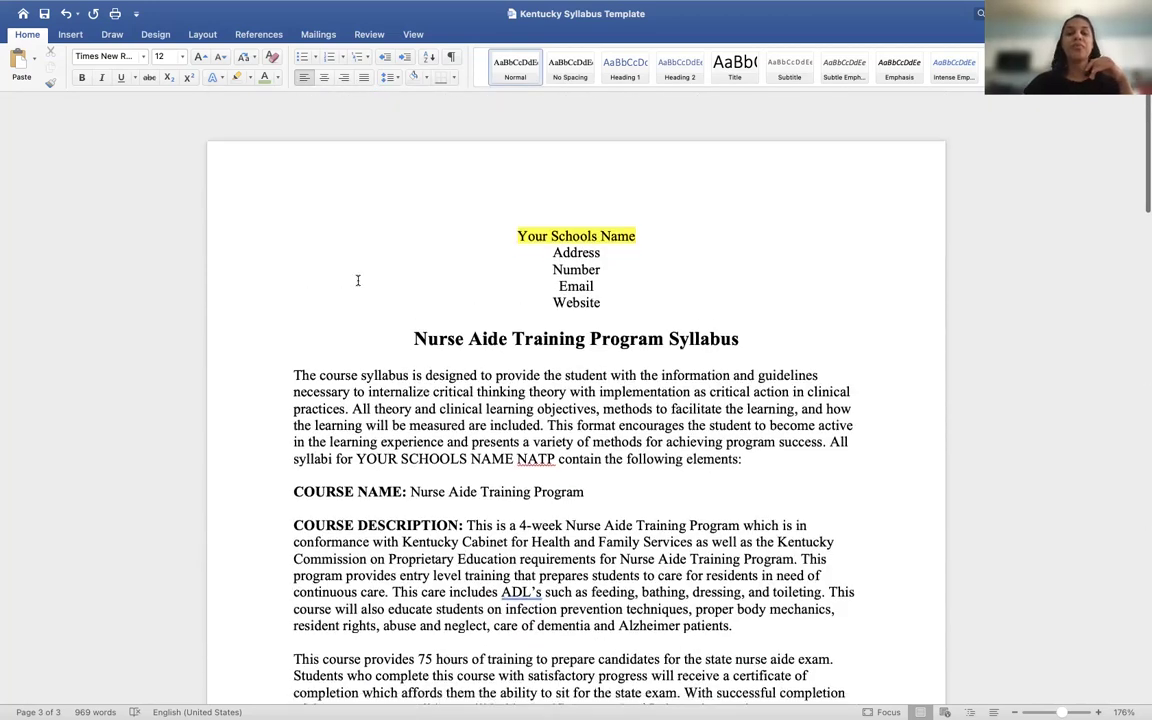
scroll(357, 281, "down", 2)
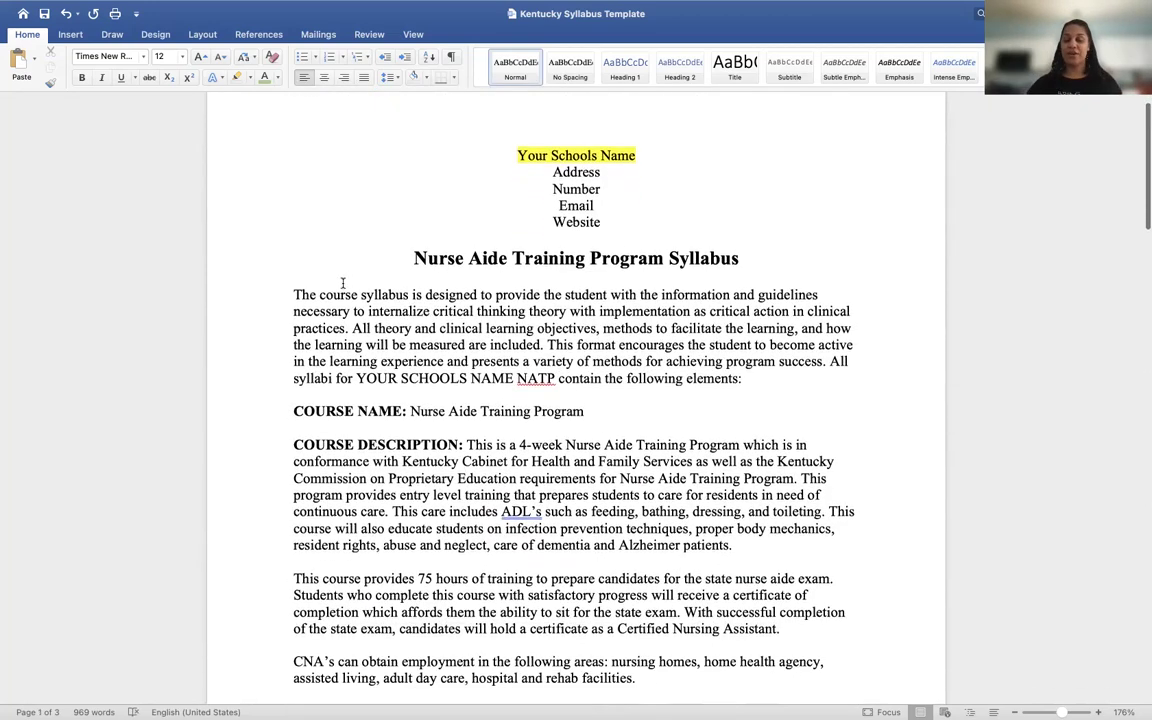
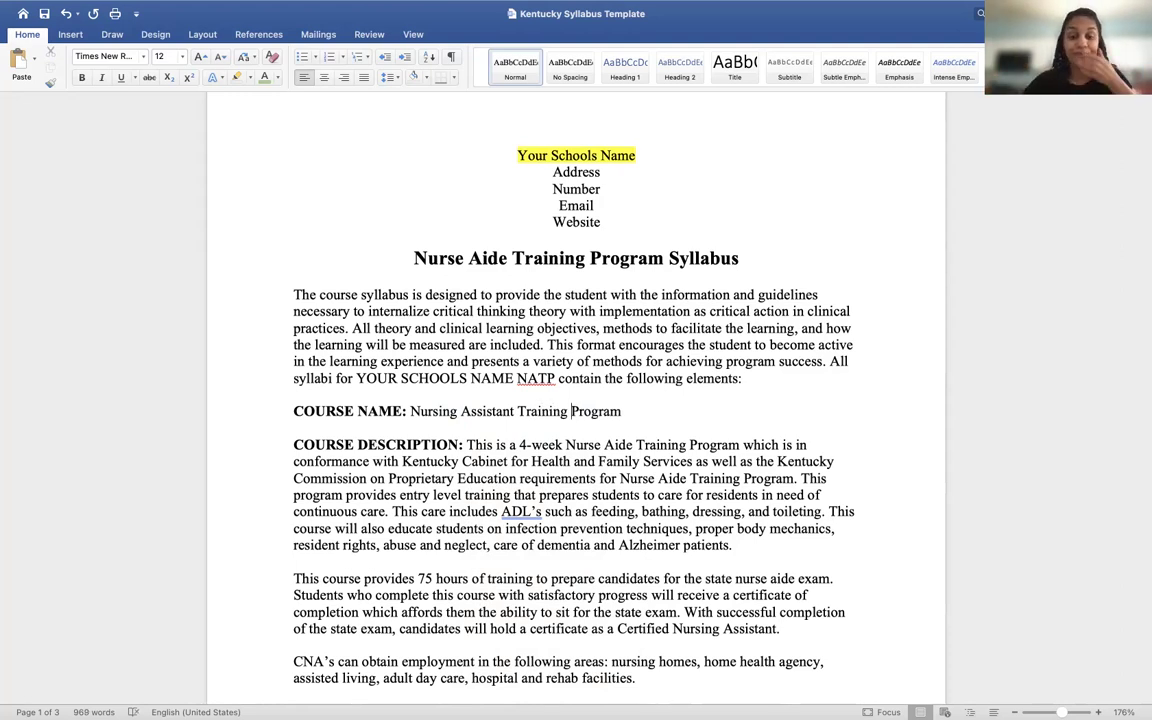
Replace the course name with "Nurse Aide Training Program" copied from the course description
left_click_drag(625, 411, 410, 411)
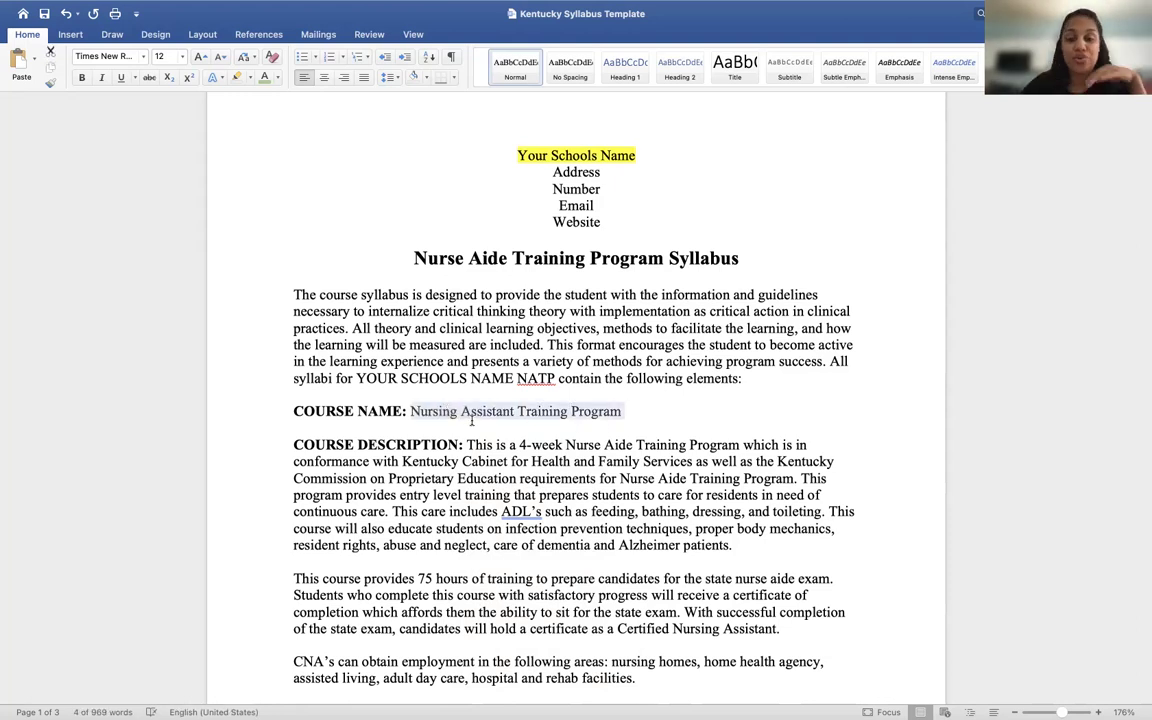
left_click_drag(740, 445, 570, 449)
key("super+c")
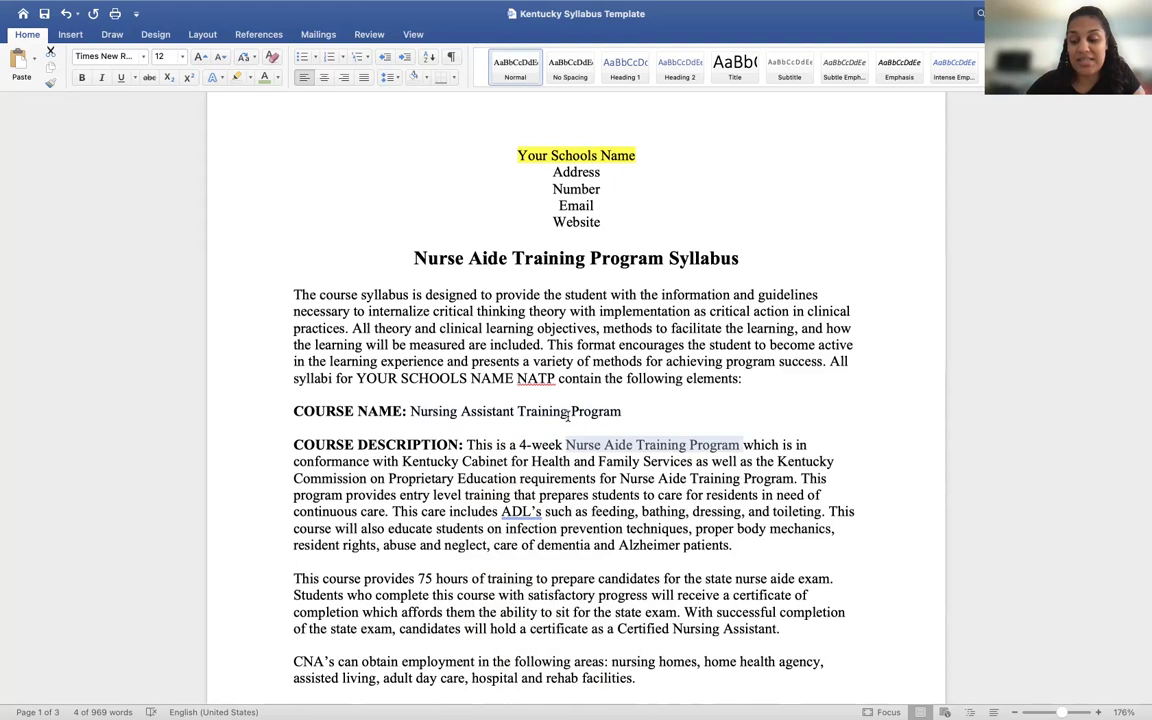
left_click_drag(621, 411, 432, 413)
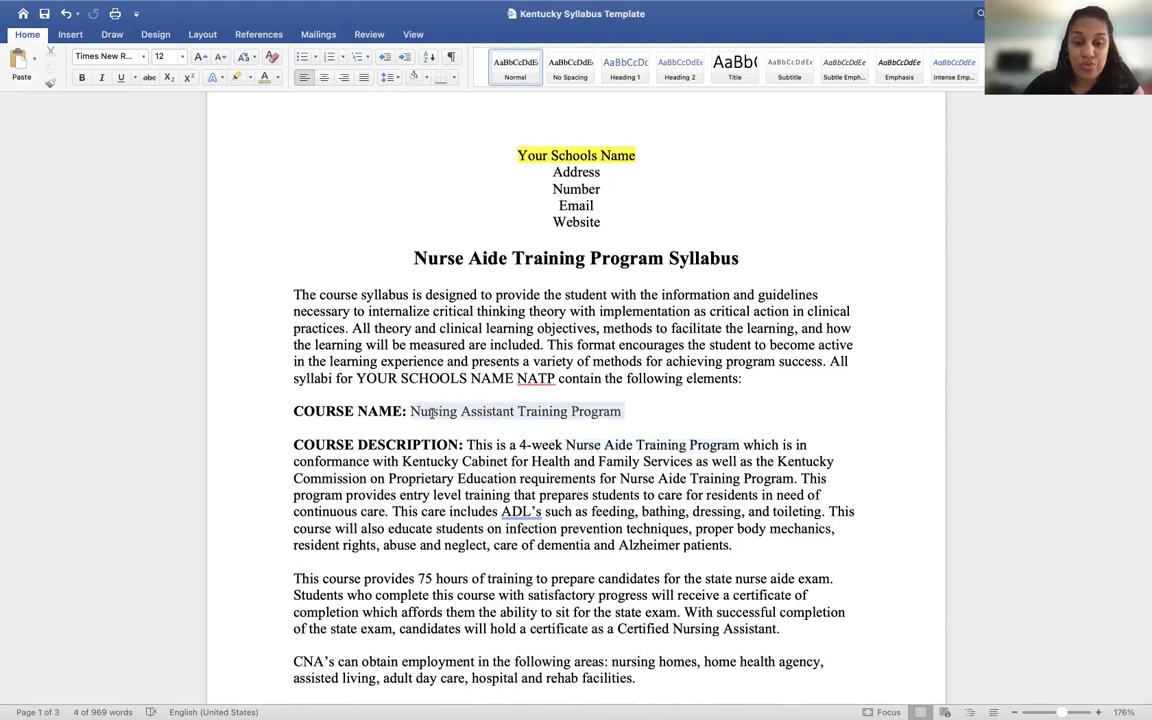
key("BackSpace")
key("super+v")
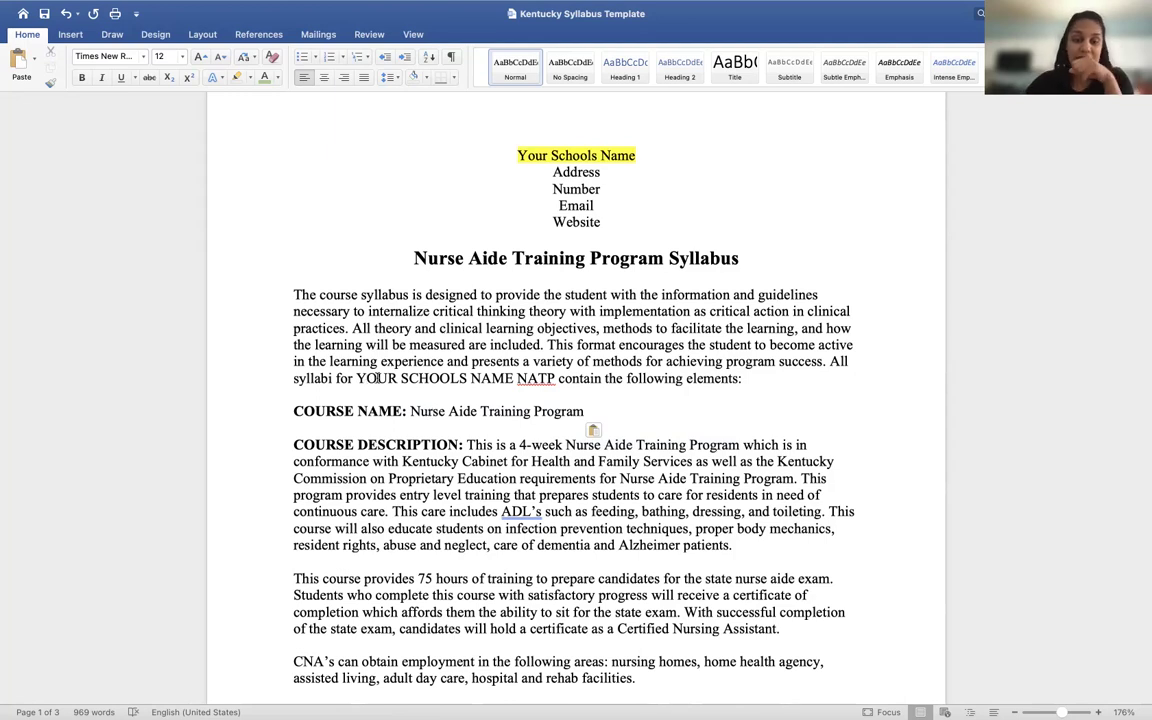
Copy the current course name and replace it with "Certified Nursing Assistant Program"
left_click_drag(583, 413, 424, 413)
key("super+c")
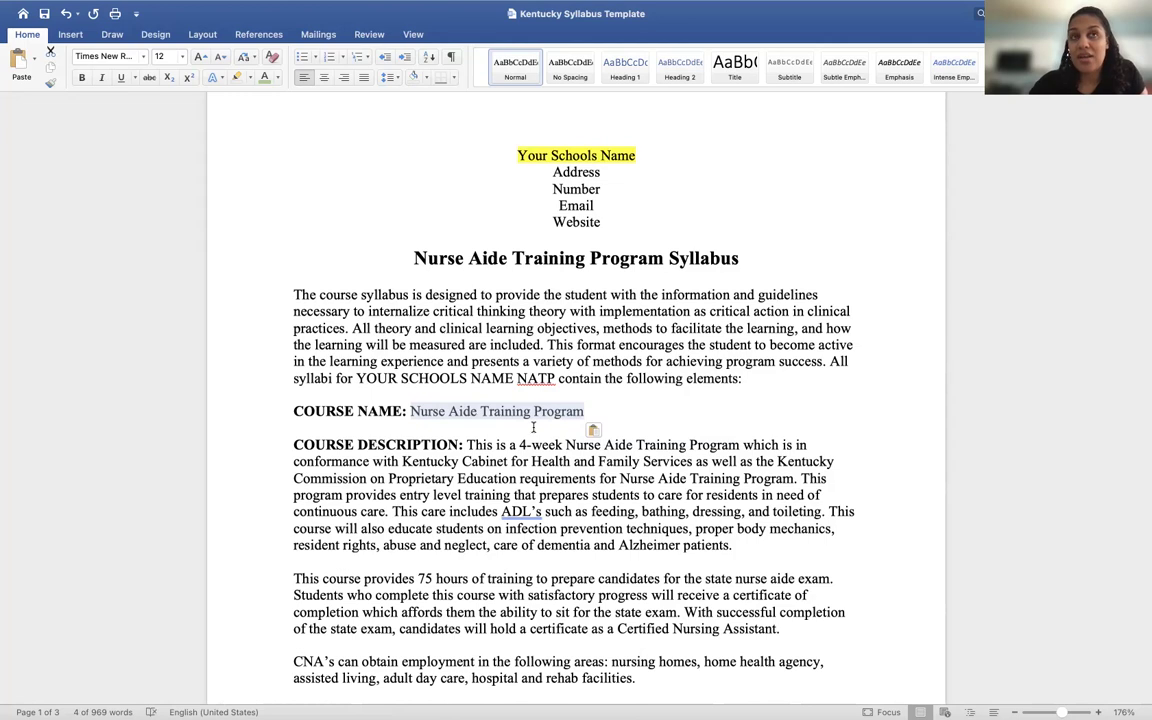
type("Cer")
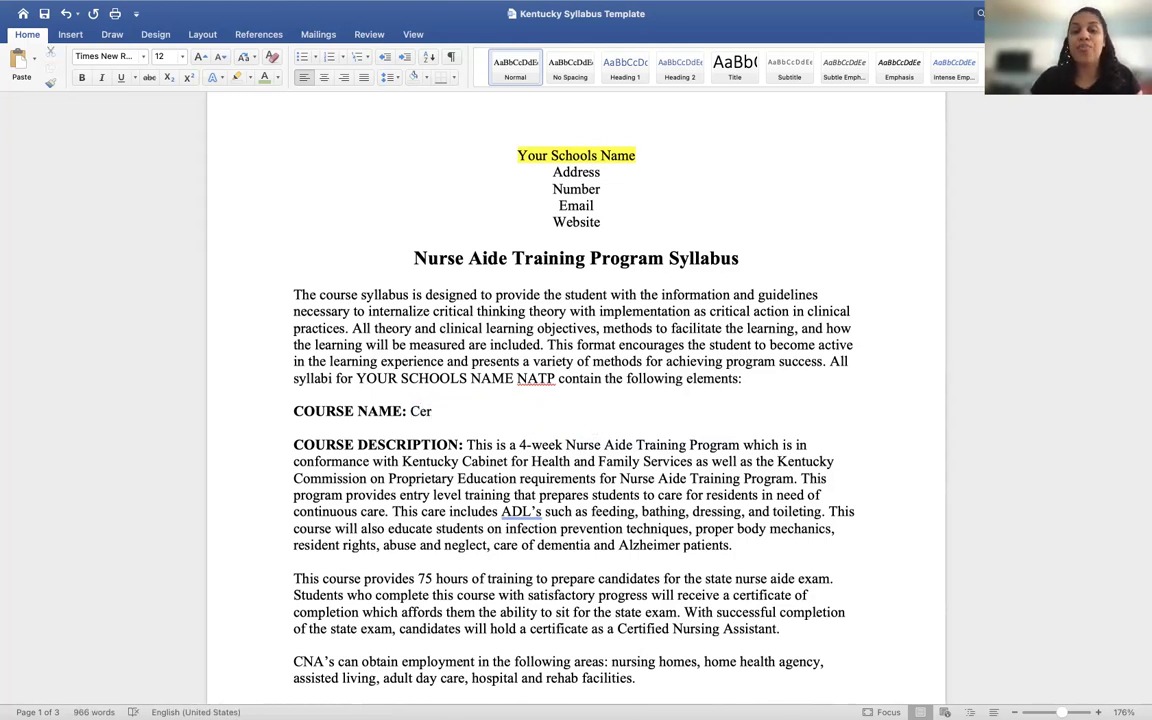
type("tified Nursing Assi")
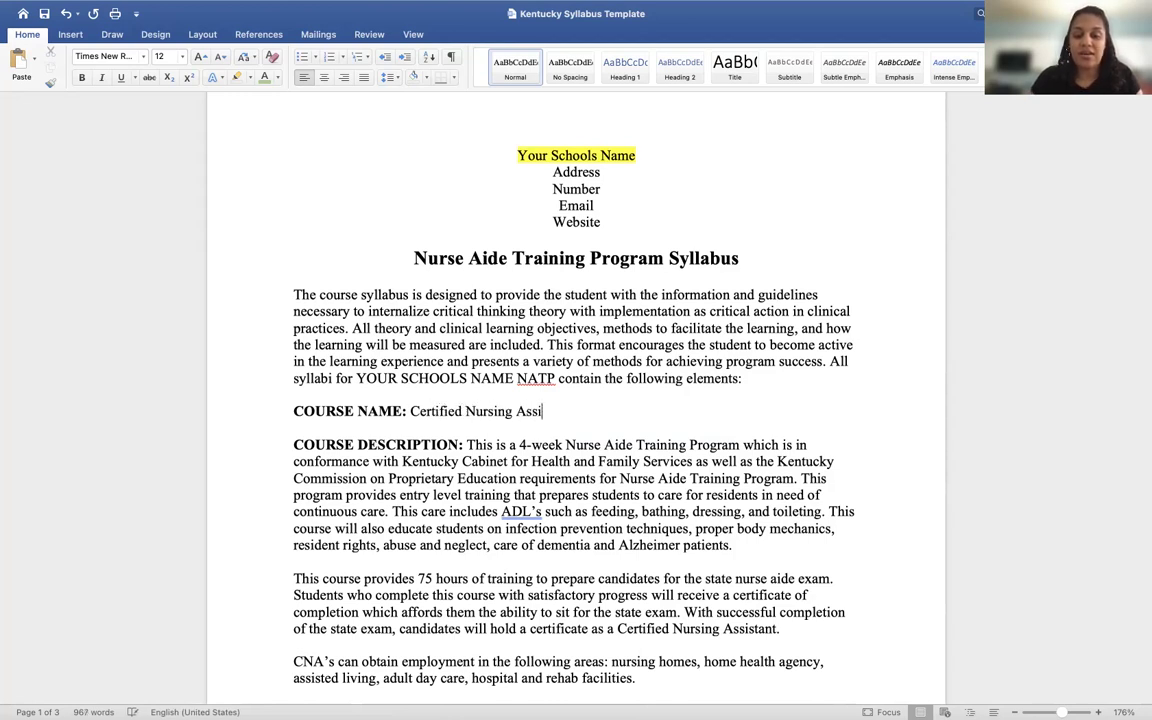
type("stant Program")
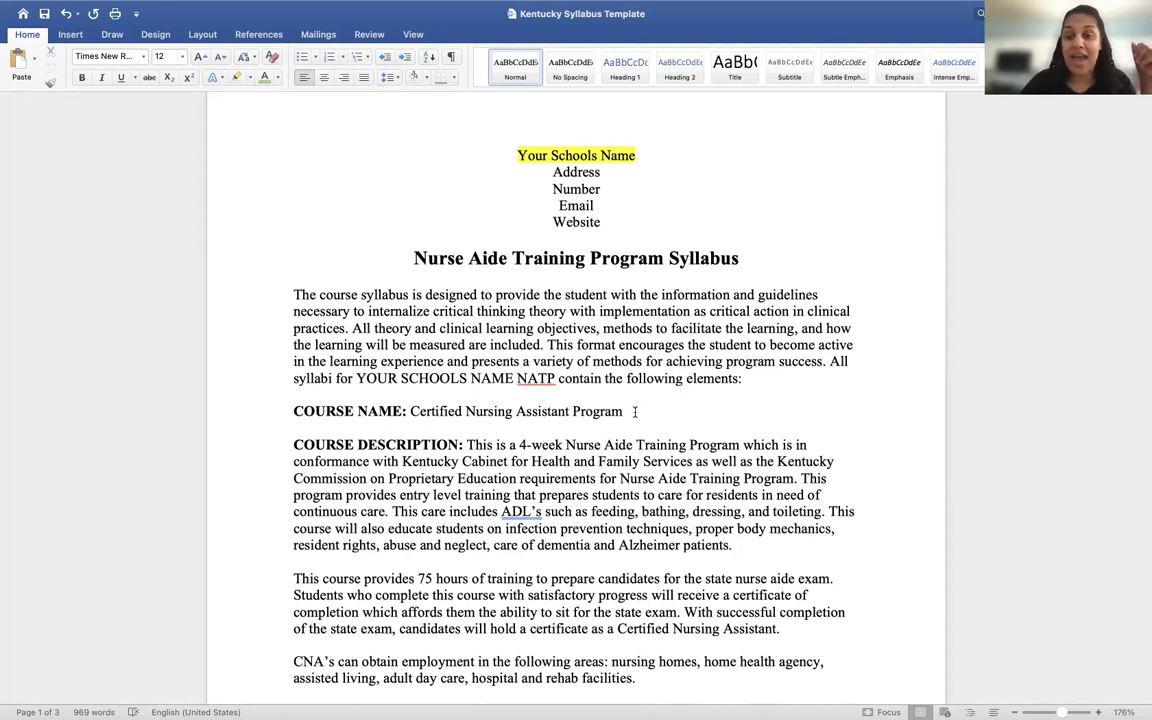
Restore the course name to the copied "Nurse Aide Training Program" text
left_click_drag(634, 411, 410, 411)
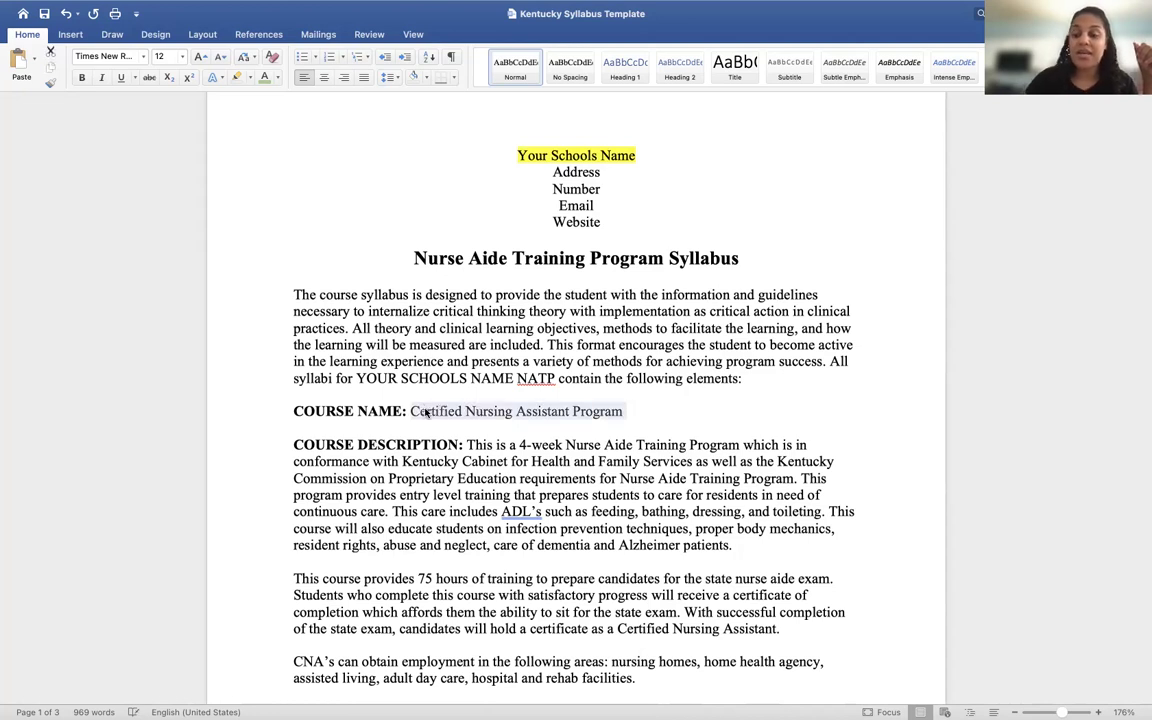
key("BackSpace")
key("super+v")
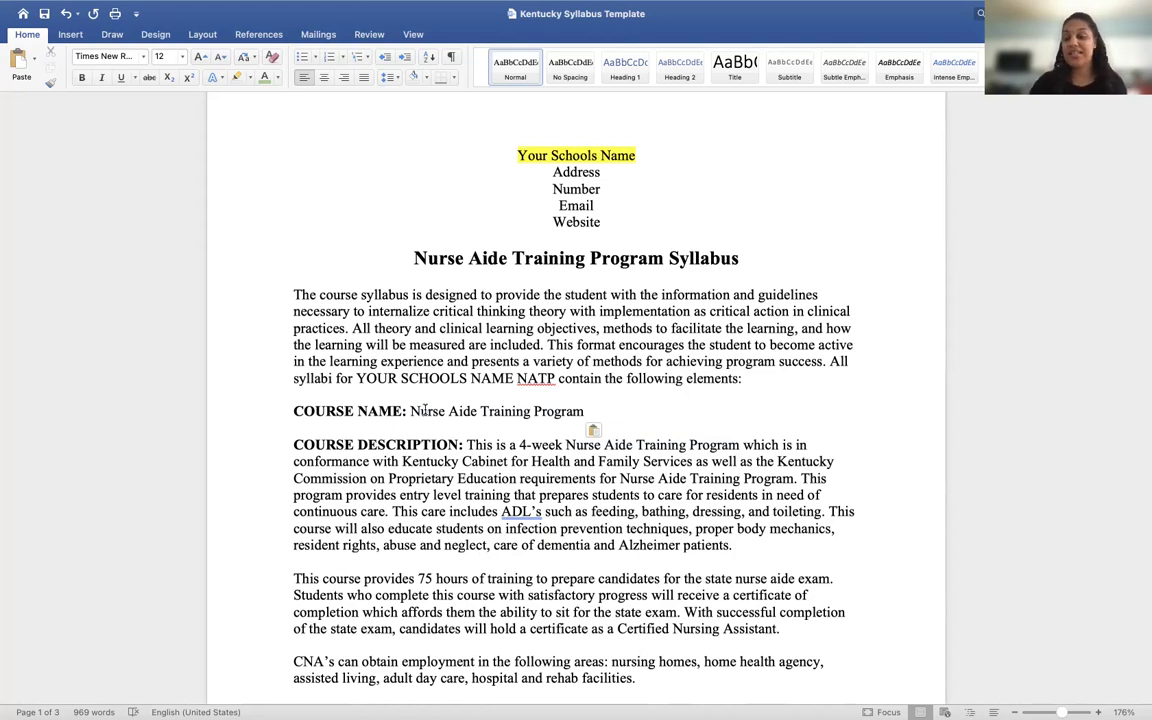
Review the 4-week program name and the Kentucky agency wording in the course description
scroll(520, 463, "down", 3)
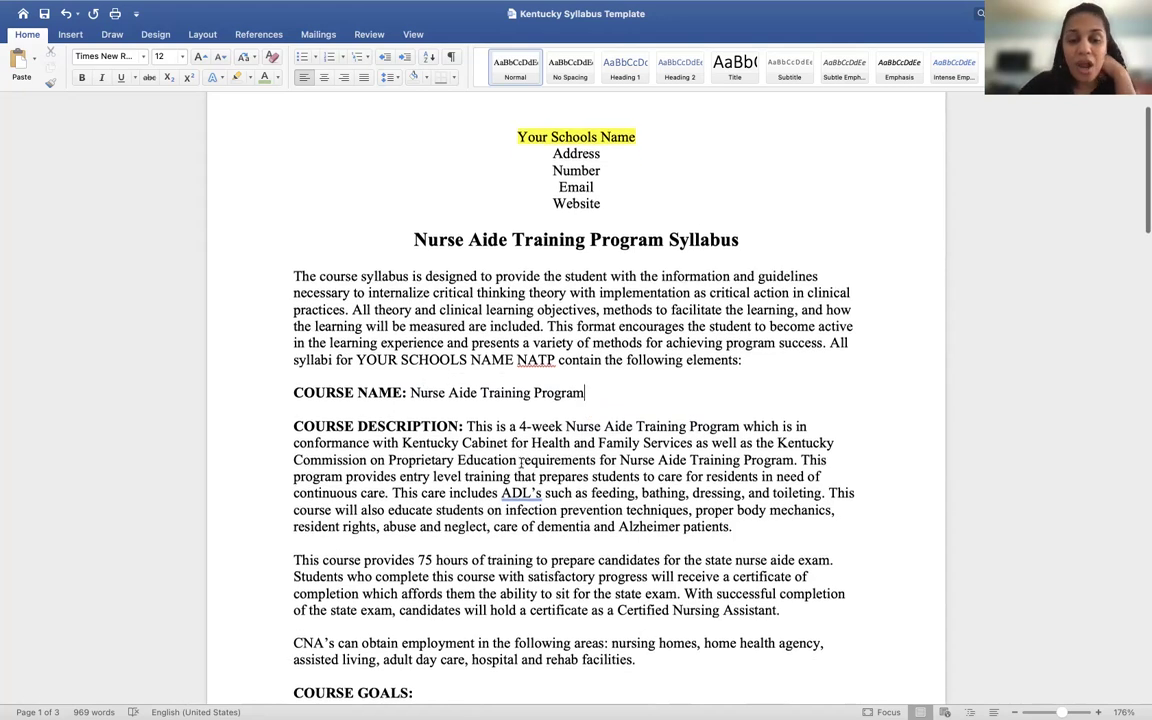
scroll(520, 463, "down", 1)
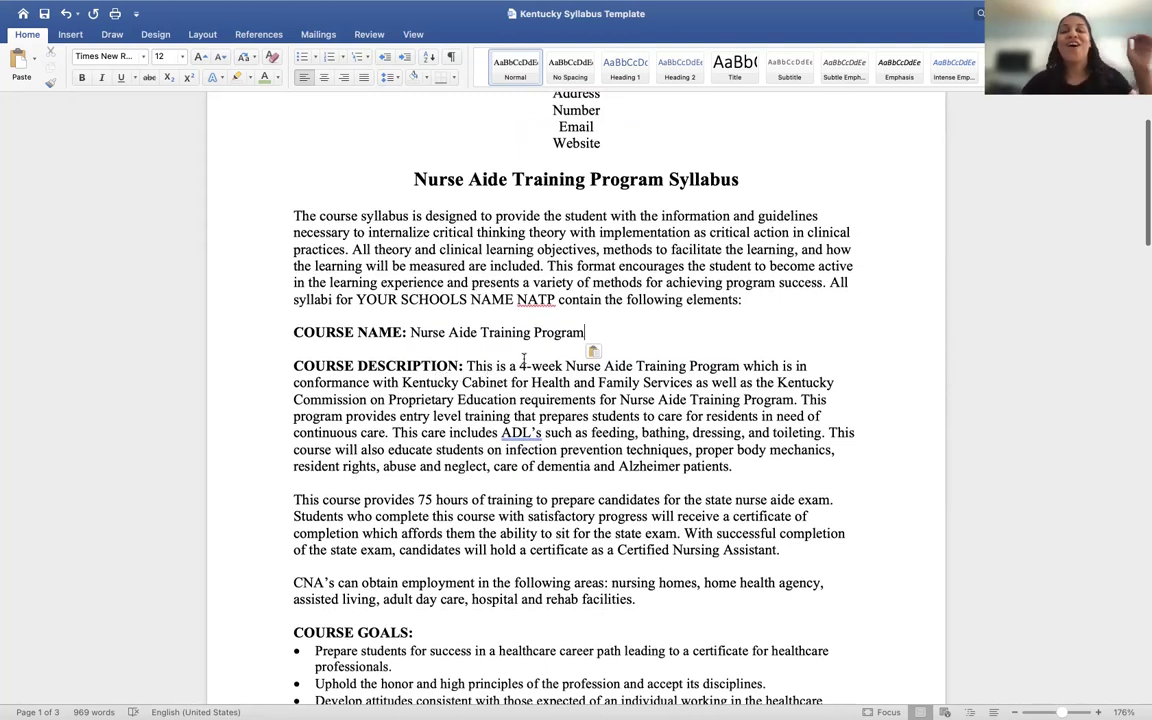
left_click_drag(520, 368, 740, 367)
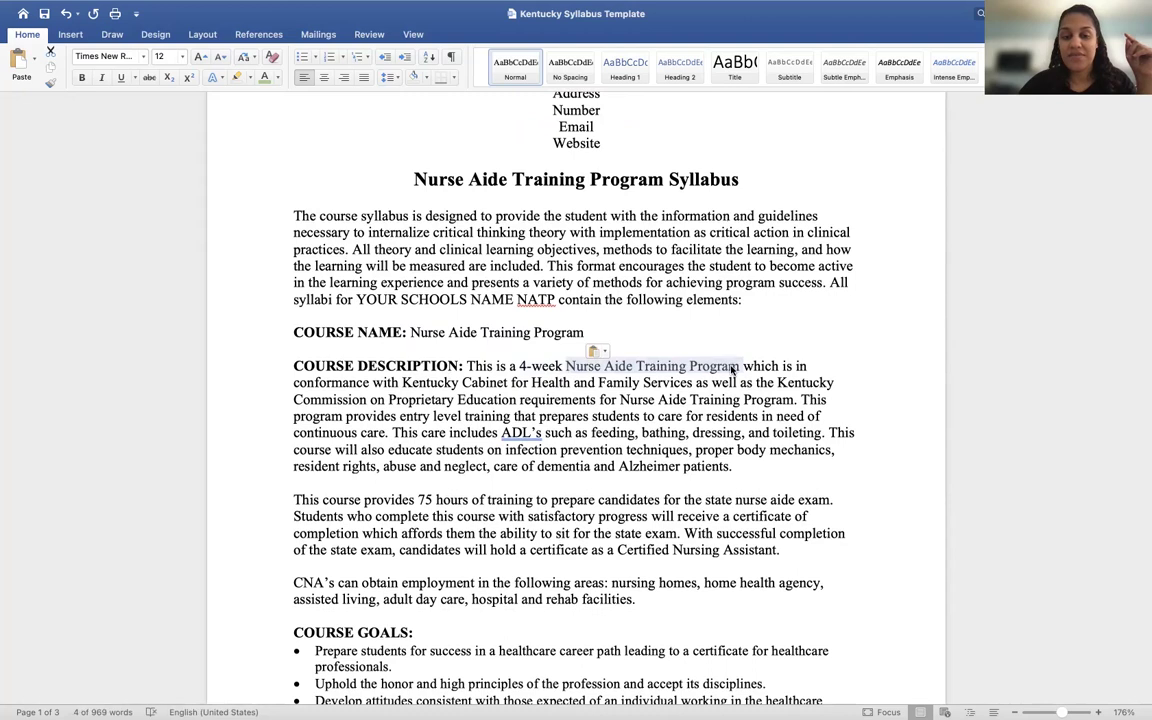
left_click_drag(402, 383, 516, 398)
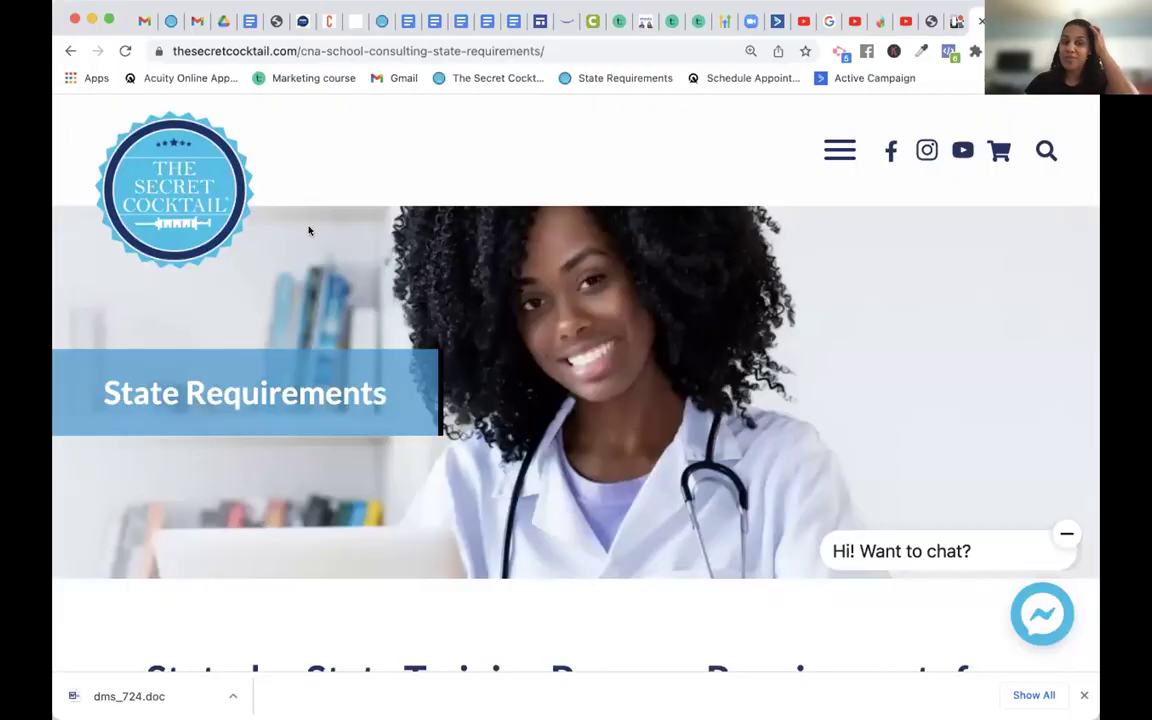
Open the State Requirements page from The Secret Cocktail site's navigation
left_click(829, 148)
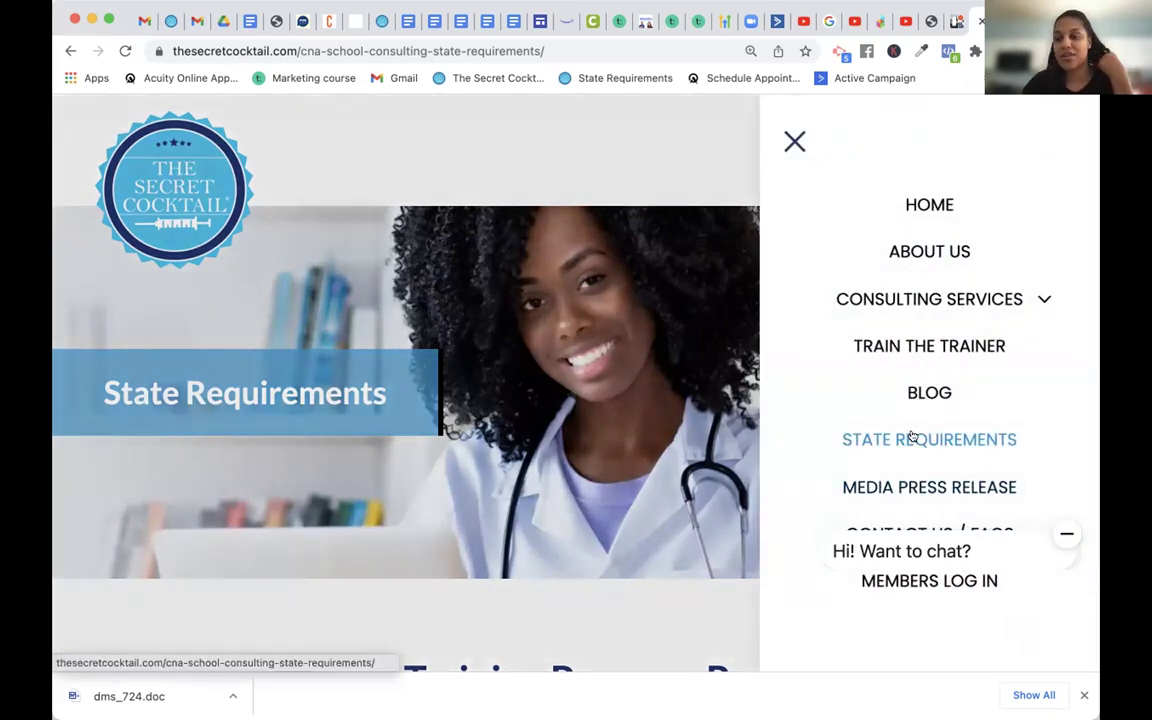
left_click(665, 168)
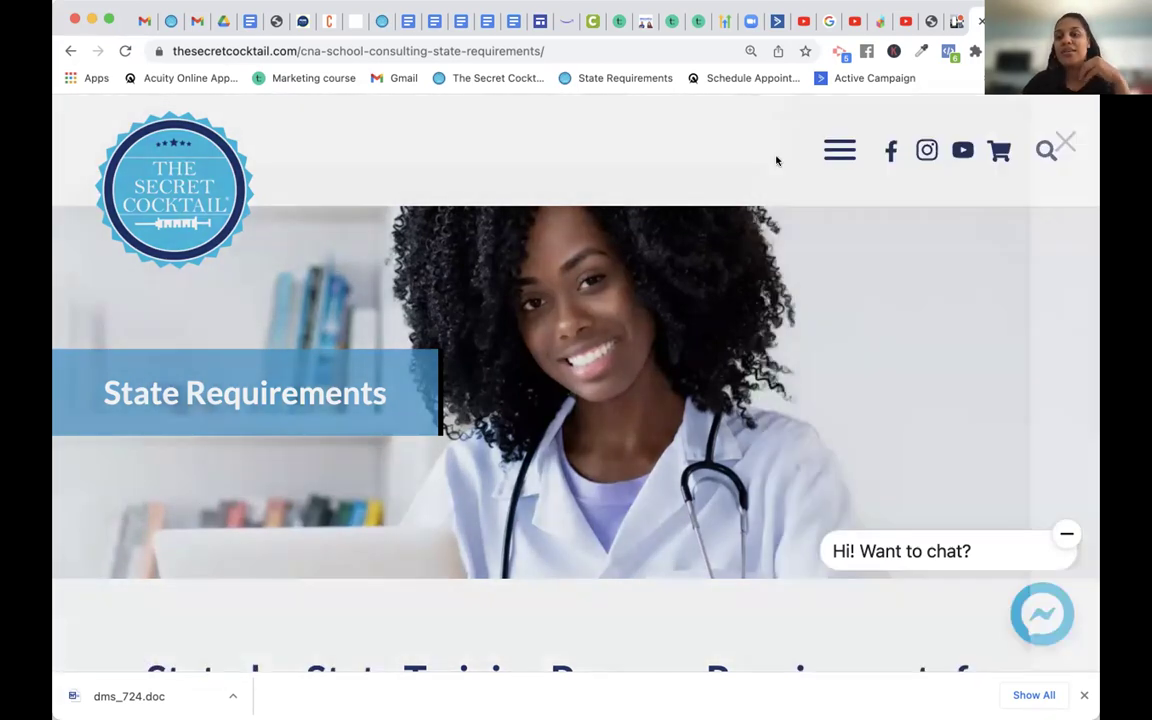
left_click(830, 155)
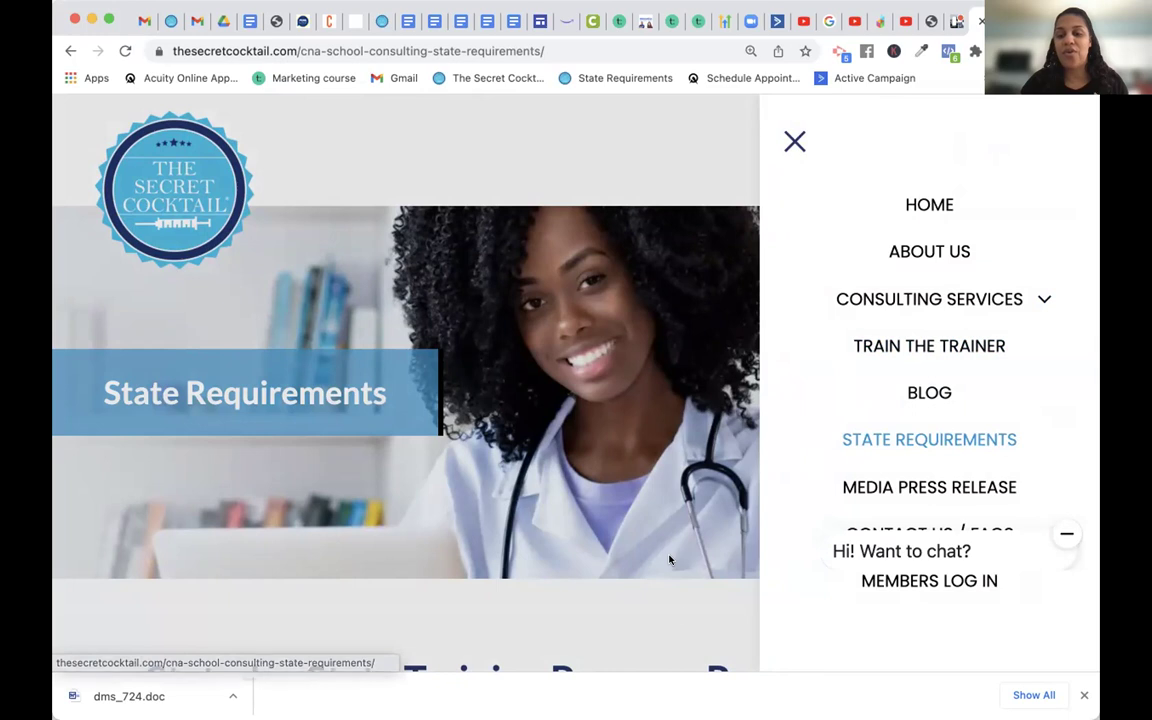
left_click(868, 442)
Examine the state-by-state listings for training program applications and approving bodies, from Alabama down to Indiana
scroll(682, 619, "down", 5)
scroll(682, 619, "down", 10)
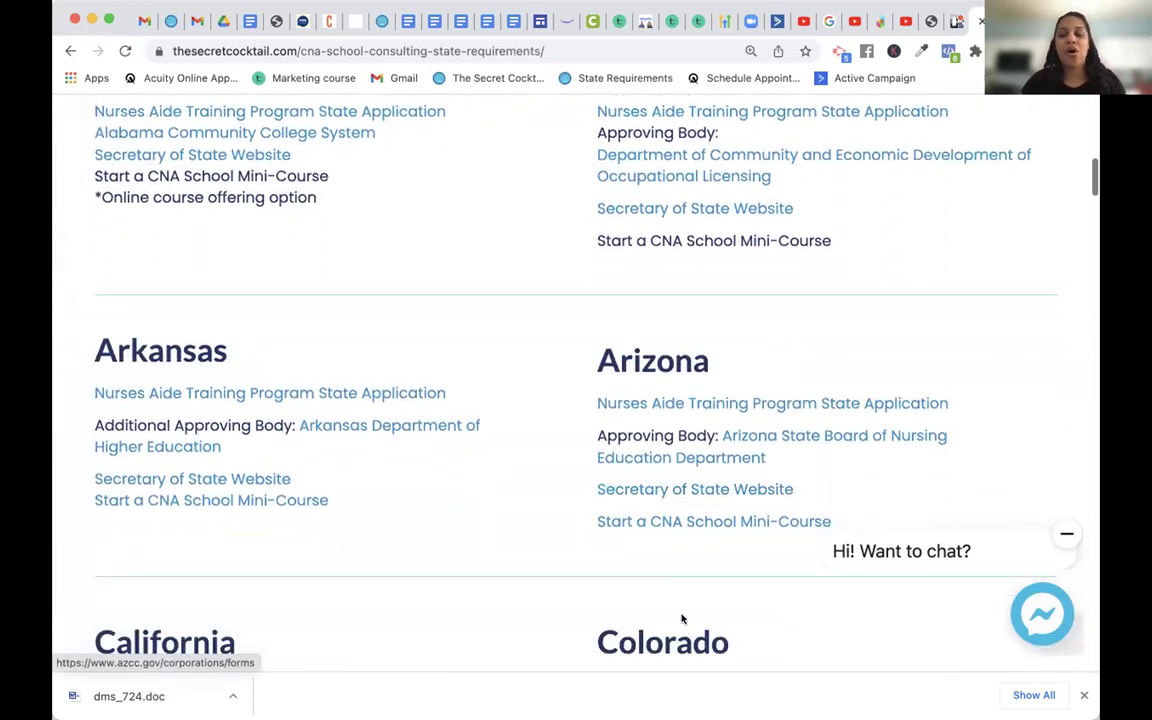
scroll(682, 619, "down", 3)
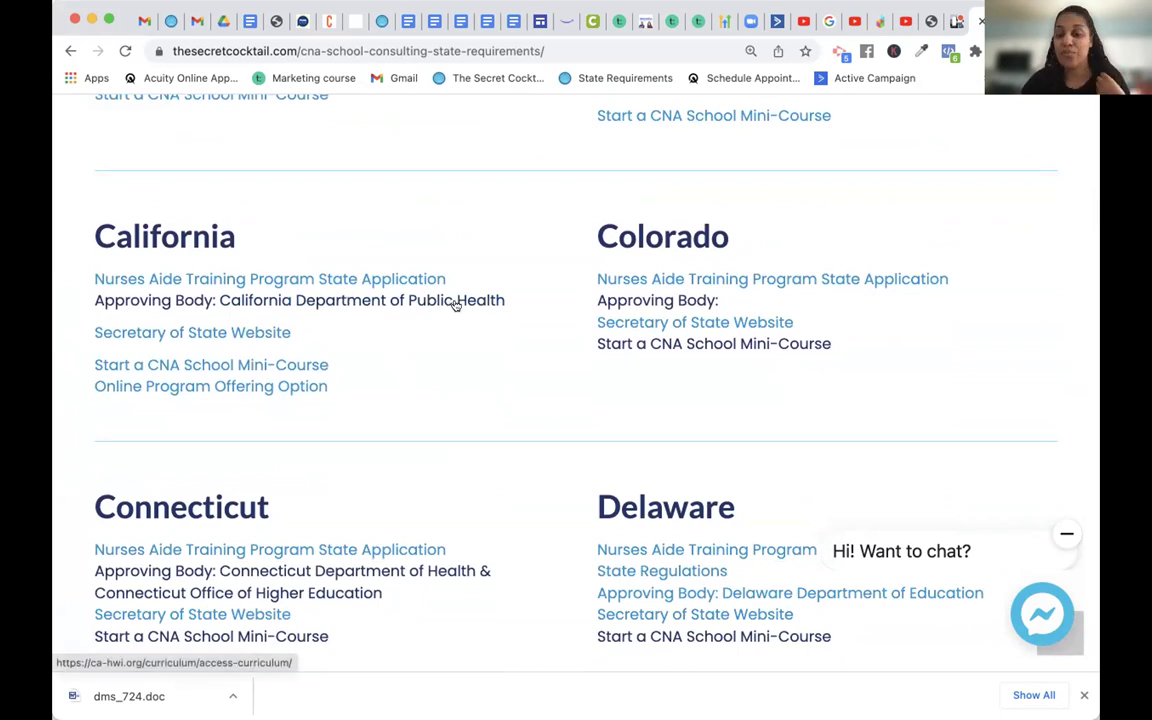
scroll(527, 445, "down", 15)
scroll(527, 443, "down", 1)
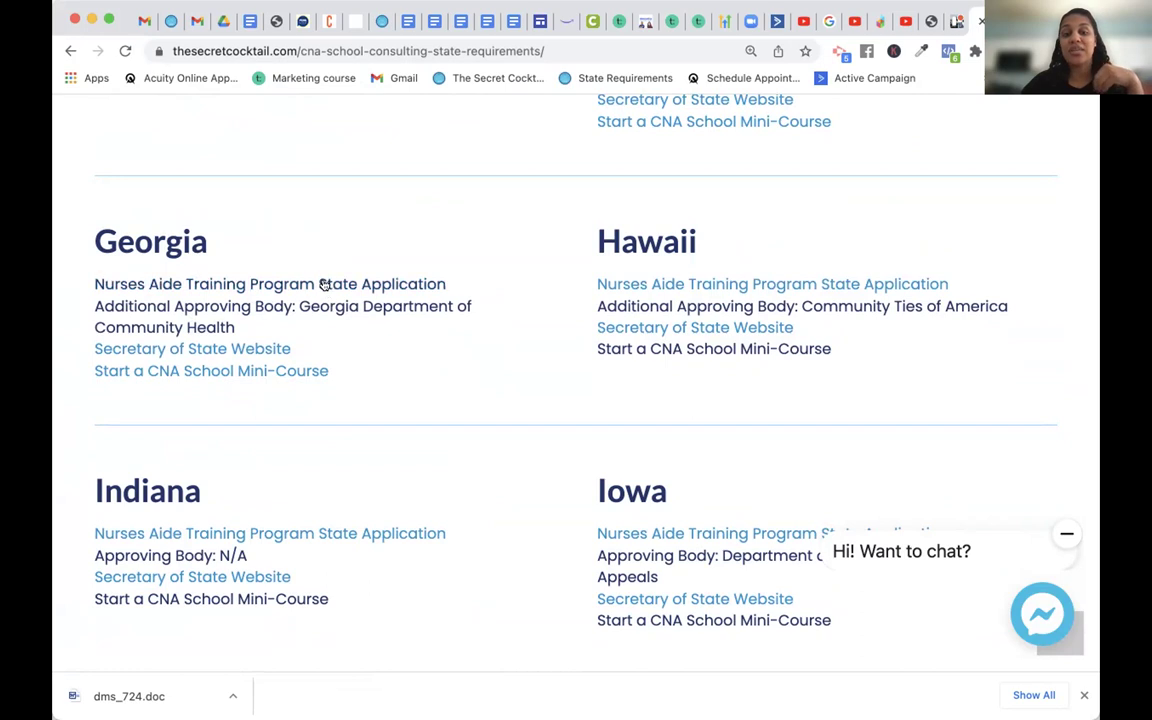
left_click(363, 532)
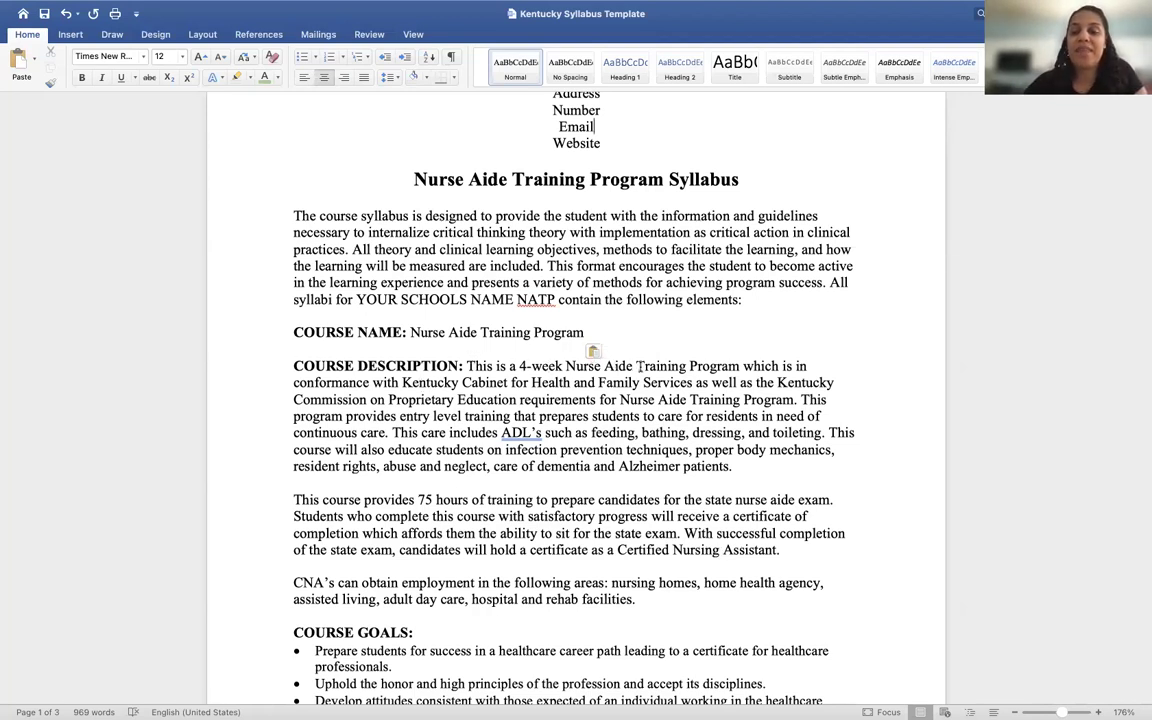
Select the Kentucky agency wording in the course description, then the "certificate of completion" and "successful completion" phrases in the 75-hour paragraph
mouse_move(402, 382)
left_mouse_down()
mouse_move(578, 382)
mouse_move(598, 399)
left_mouse_up()
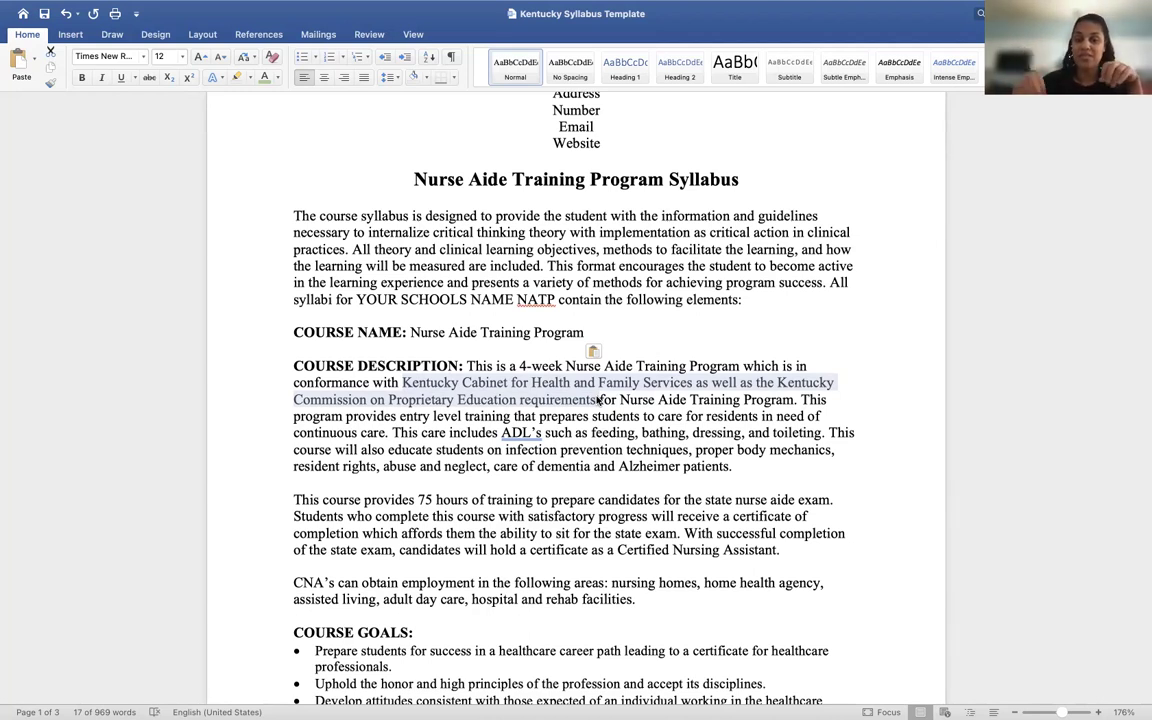
left_click(614, 383)
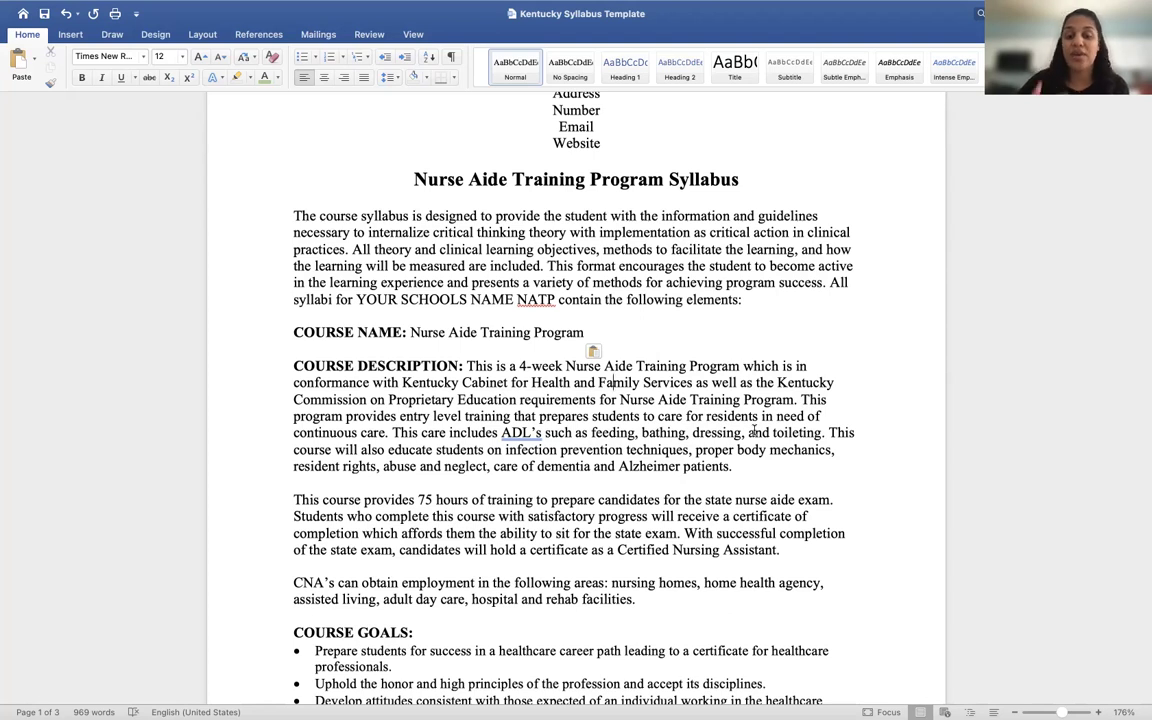
scroll(740, 501, "down", 3)
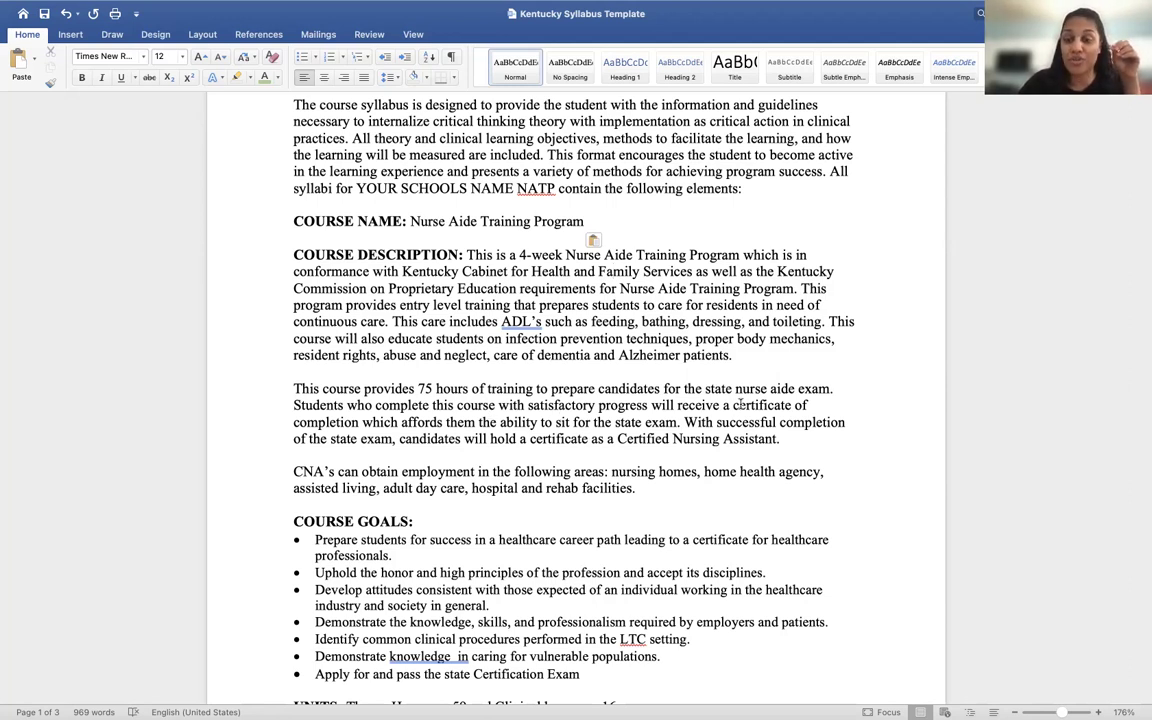
left_click_drag(733, 406, 359, 423)
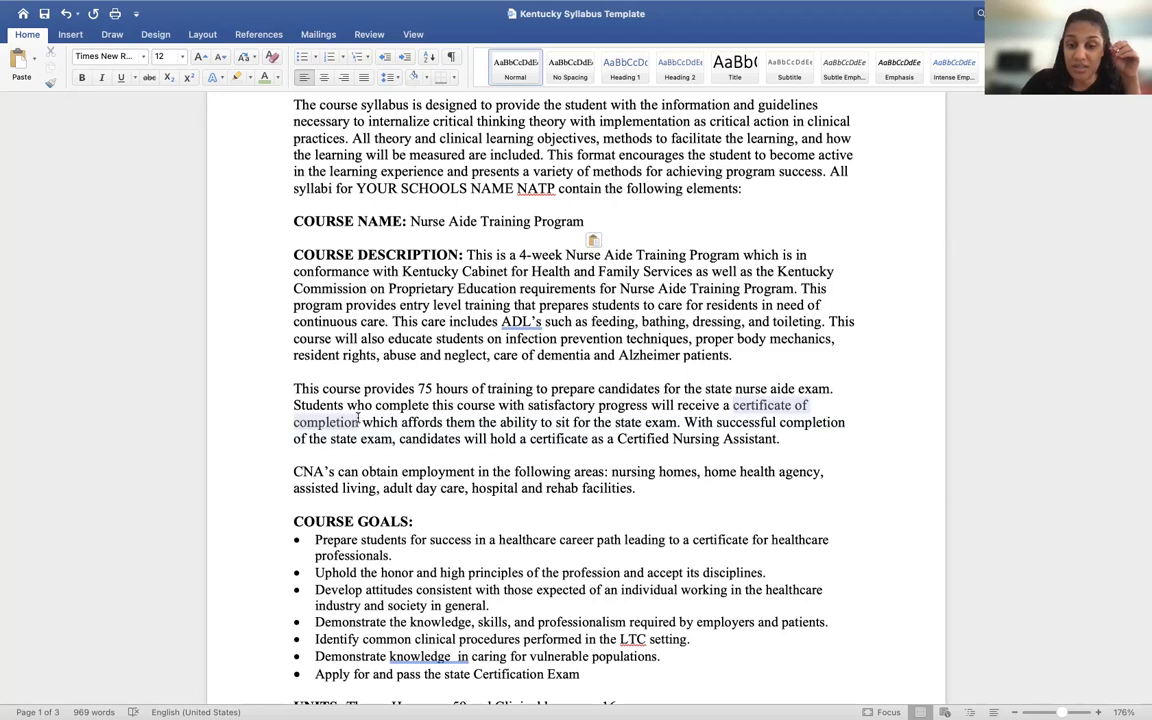
left_click(774, 422)
left_click_drag(774, 422, 845, 422)
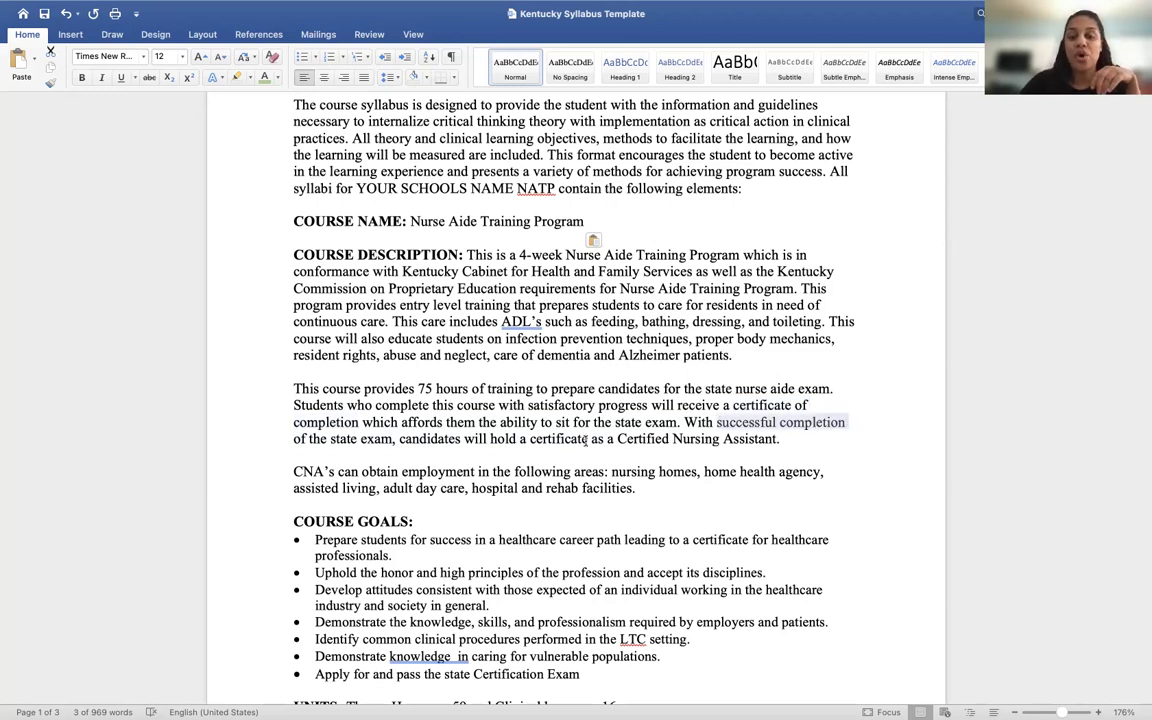
left_click(833, 423)
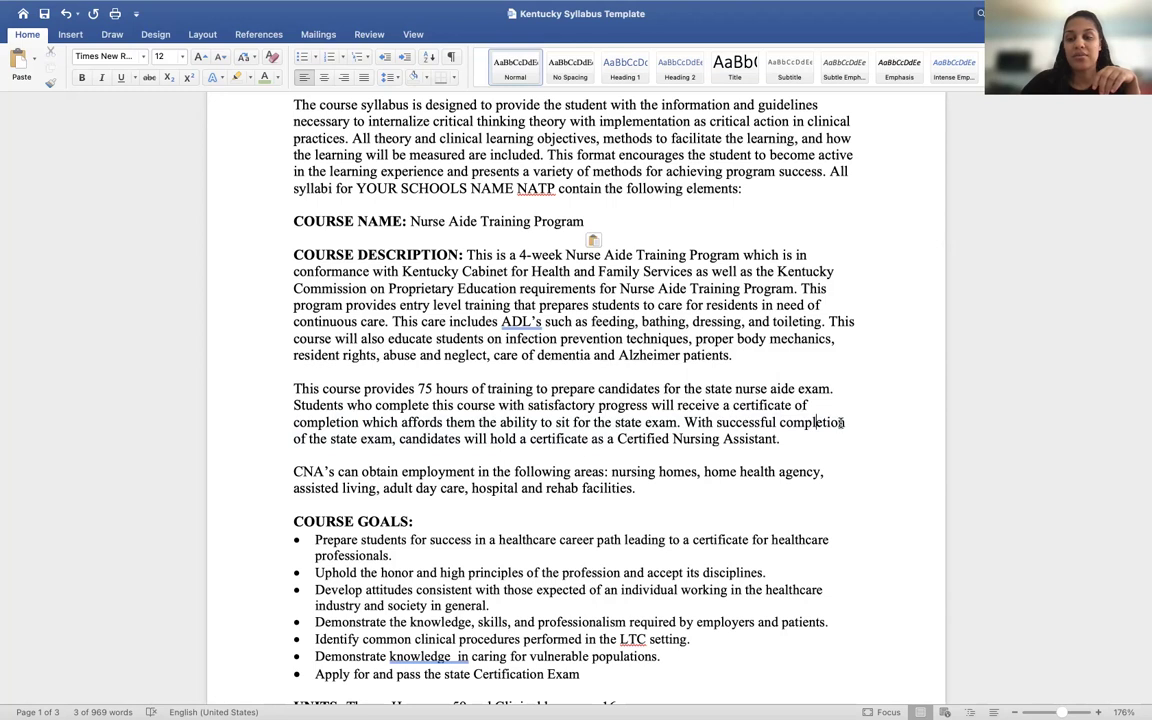
mouse_move(833, 423)
left_mouse_down()
mouse_move(735, 428)
mouse_move(843, 423)
left_mouse_up()
left_click(735, 428)
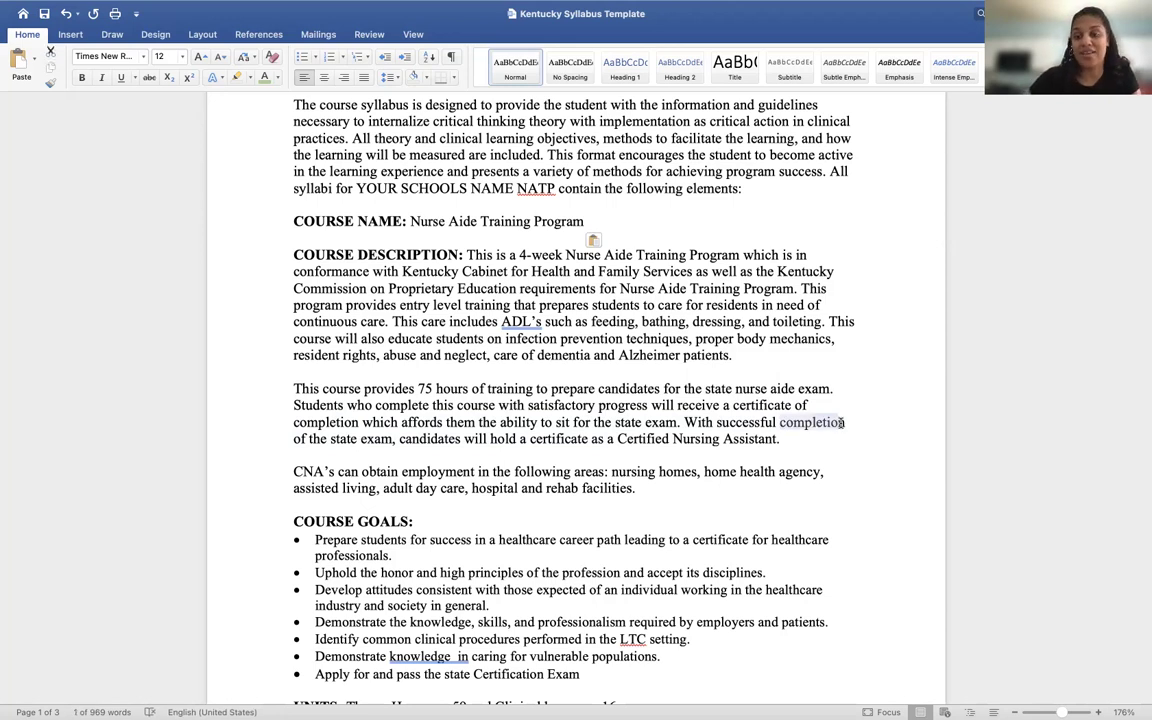
Replace "completion" with "passing" in the sentence about the state exam in the 75-hour paragraph
type("passingn of")
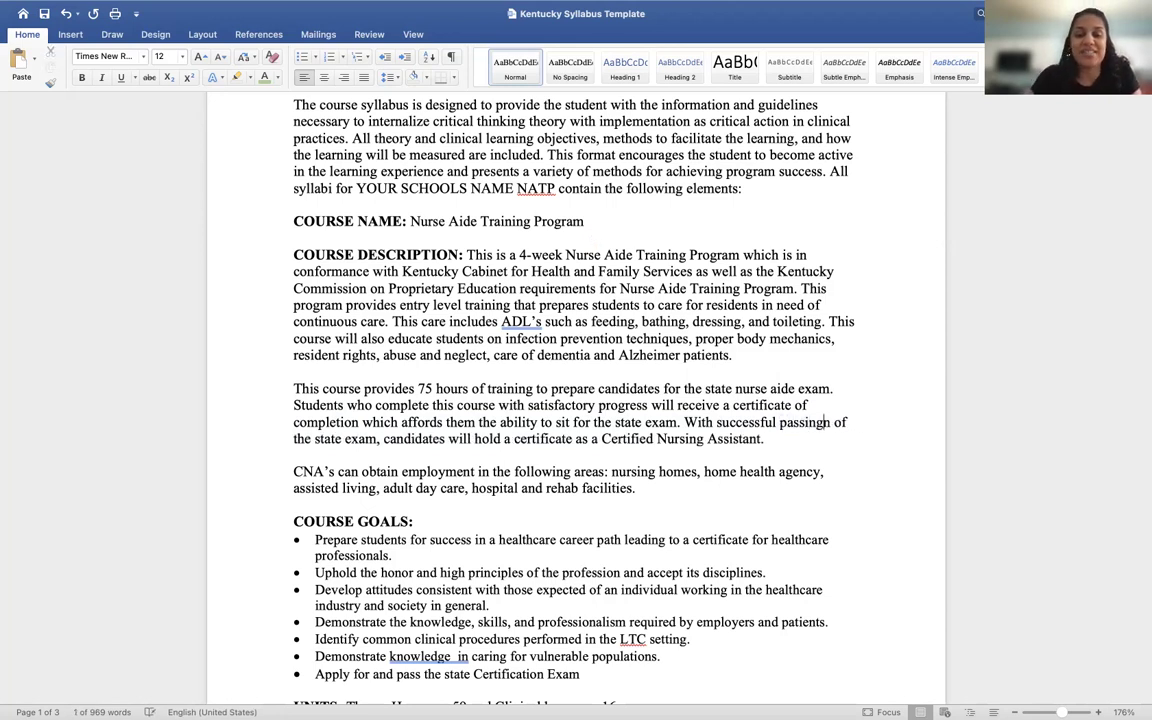
key("Left")
key("Delete")
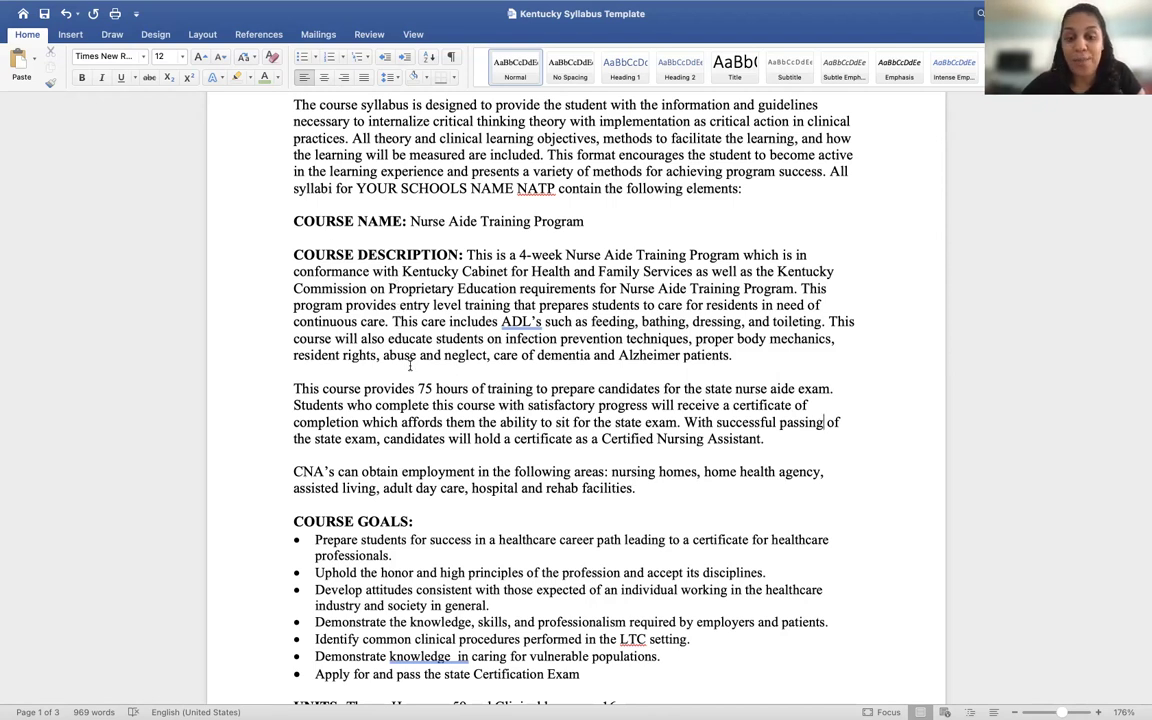
Remove the extra space between "knowledge" and "in" in the Course Goals bullet about vulnerable populations
scroll(425, 405, "up", 1)
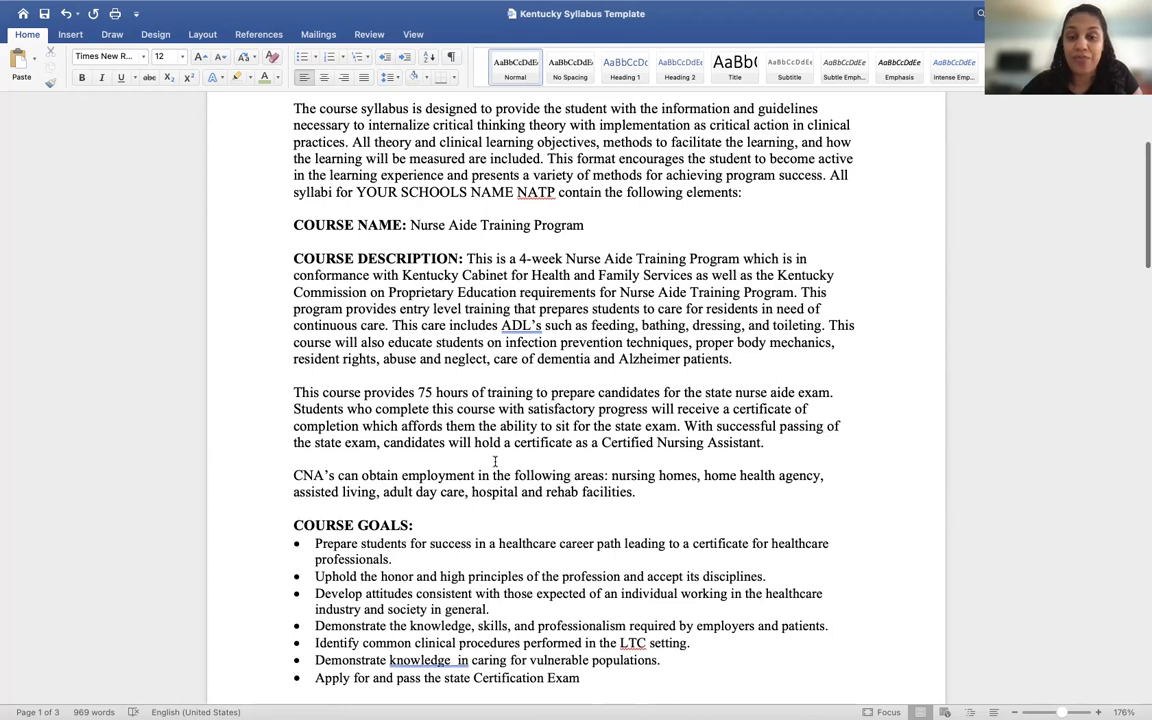
scroll(494, 461, "down", 1)
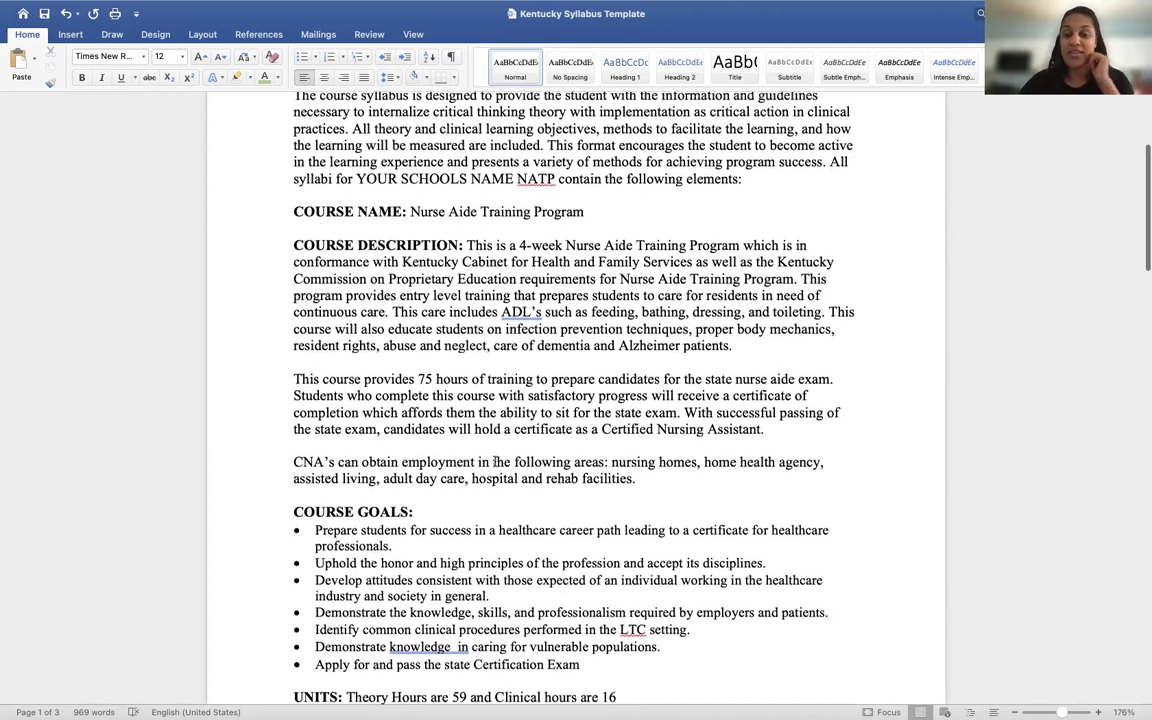
scroll(494, 461, "down", 3)
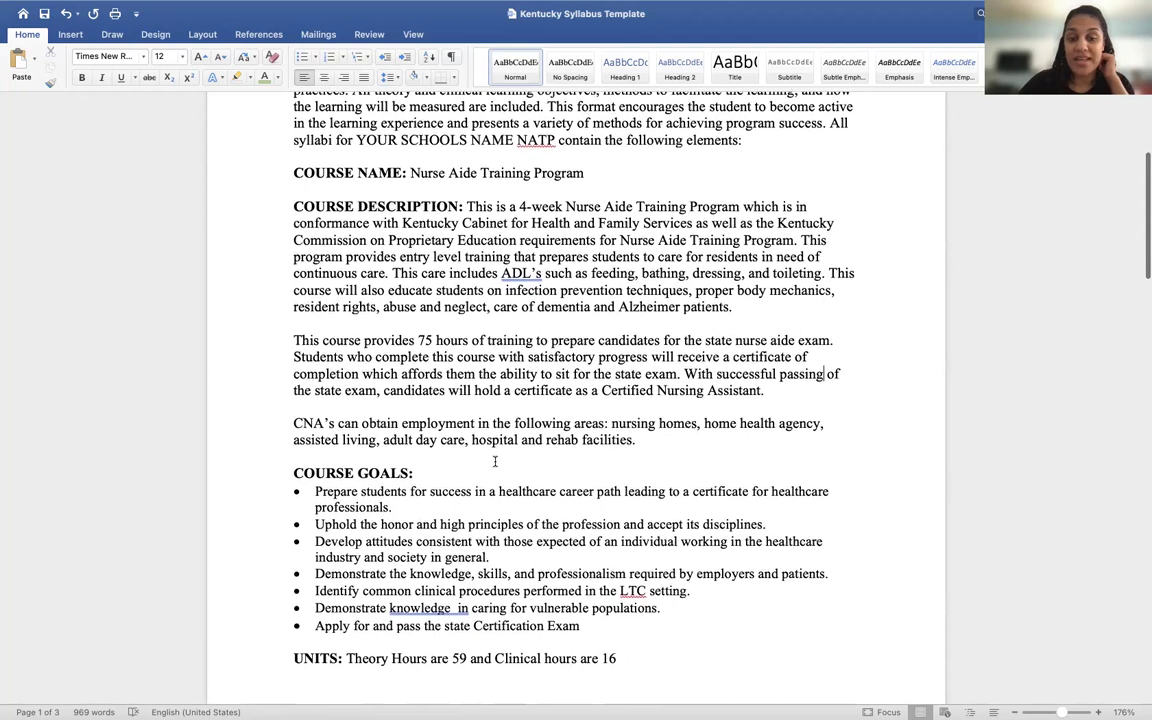
scroll(494, 461, "down", 12)
scroll(494, 461, "down", 7)
scroll(494, 461, "down", 4)
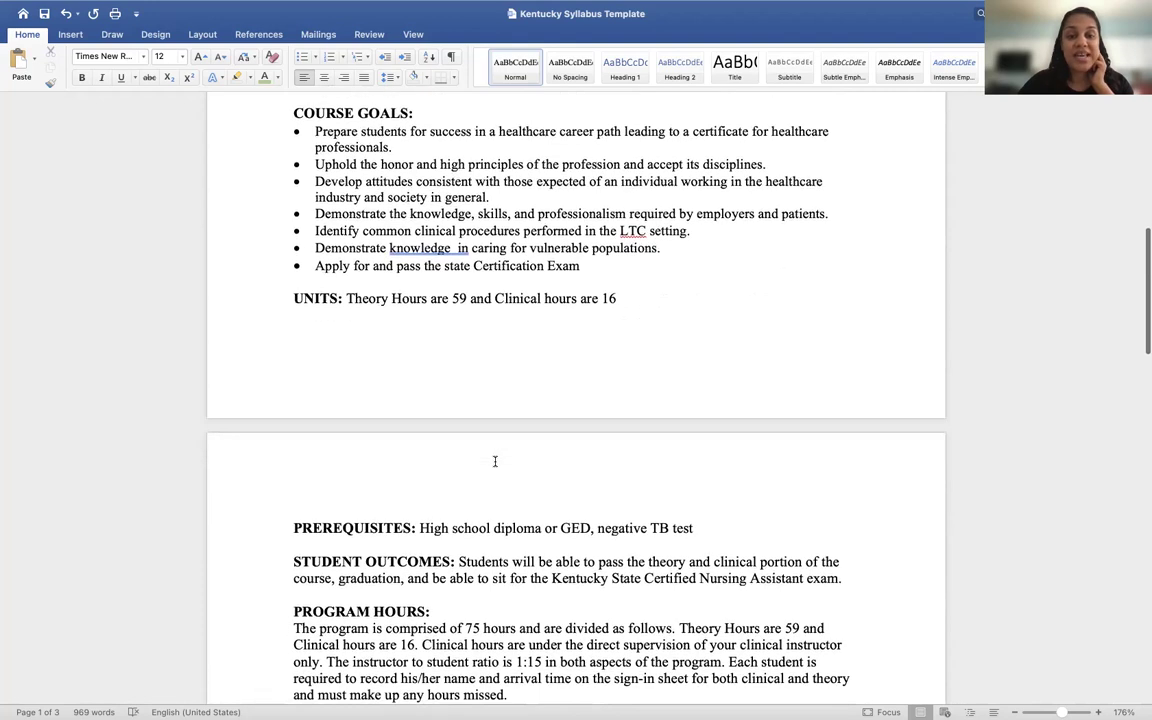
left_click(456, 248)
key("BackSpace")
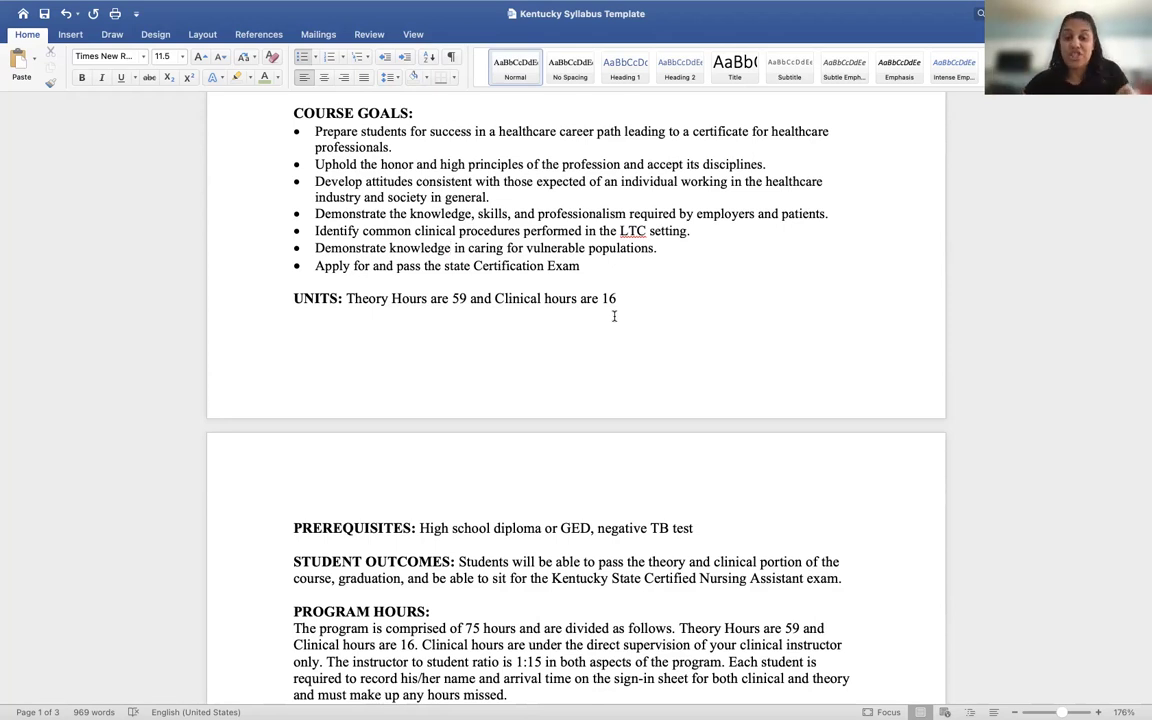
Set the theory hours to 30 in the Units line and insert lab hours of 29 before the clinical hours
left_click(430, 298)
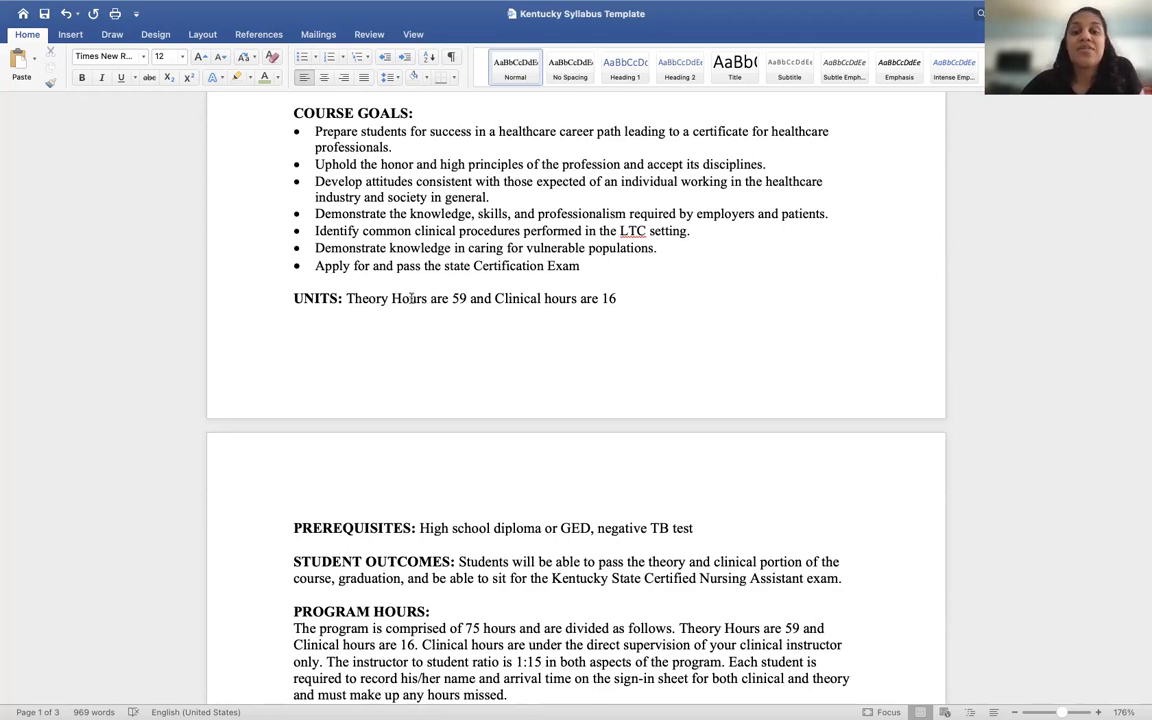
key("BackSpace")
key("BackSpace")
type("30, Lan hours")
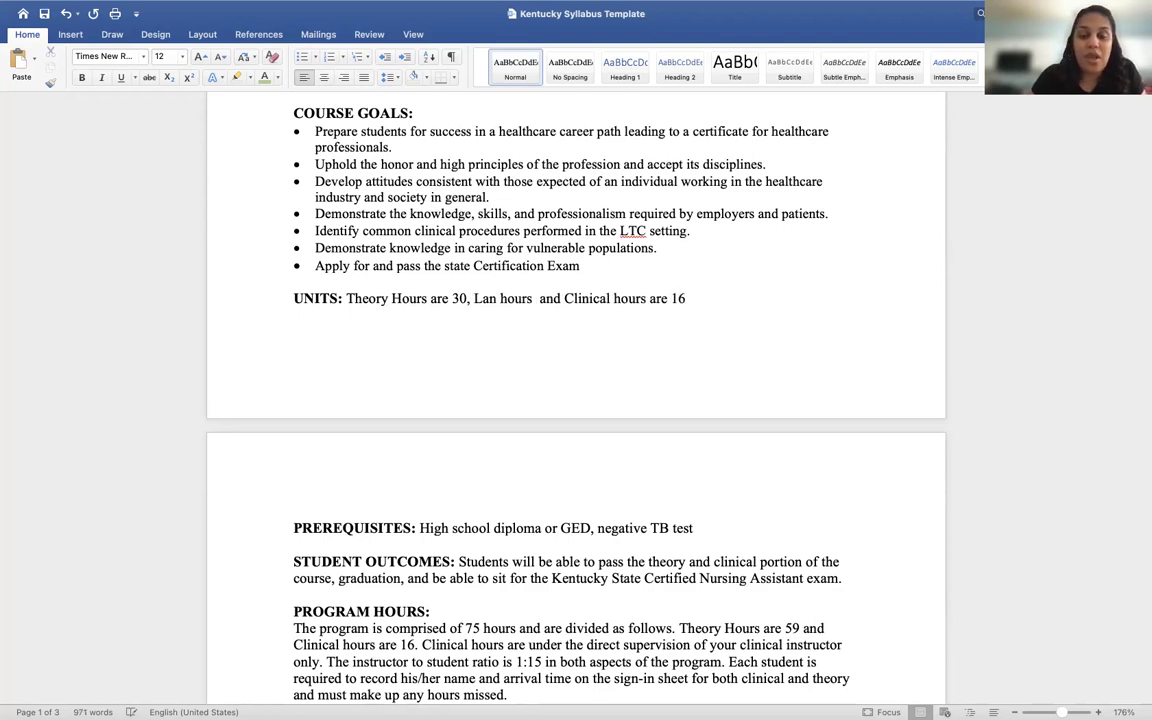
type(" 29")
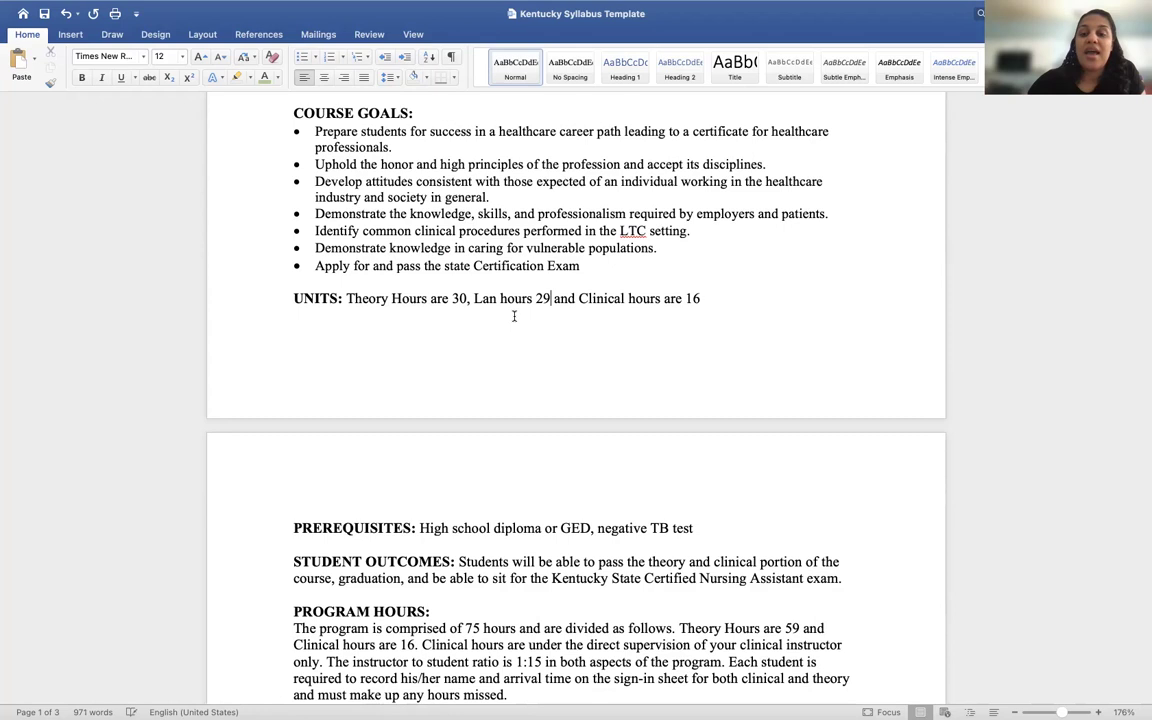
Extend the Units line after the clinical hours with a phrase giving a total of 75 hours
left_click(704, 299)
type(",")
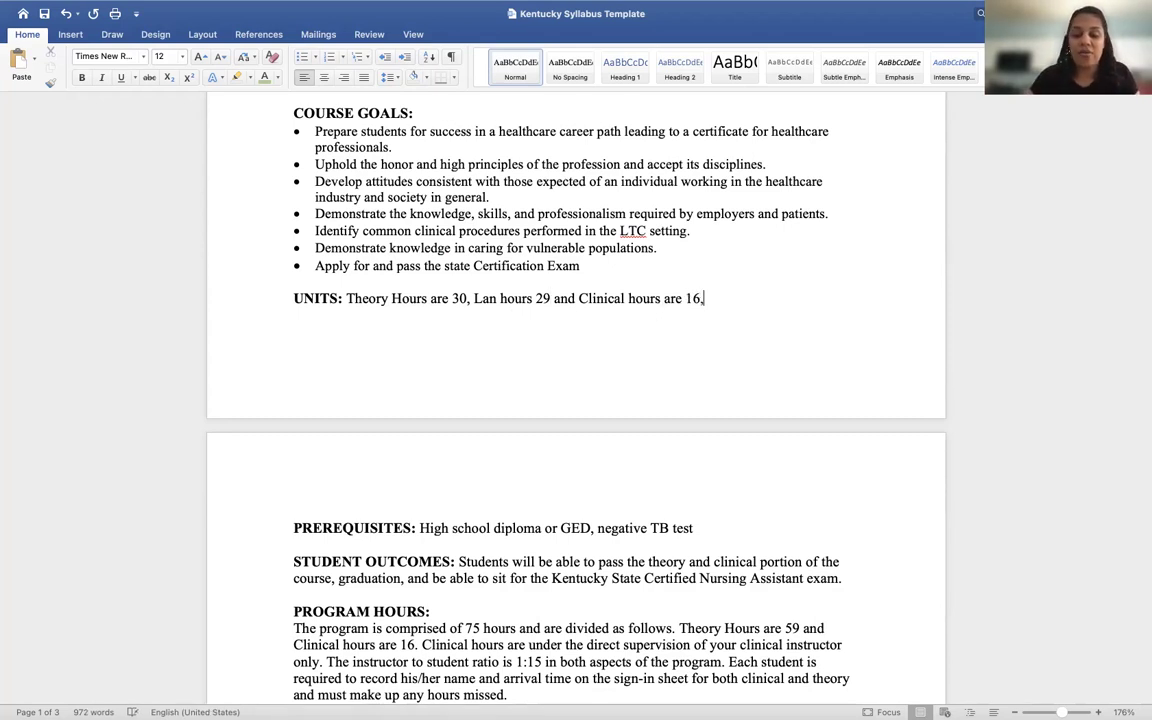
type(" fir a total of ")
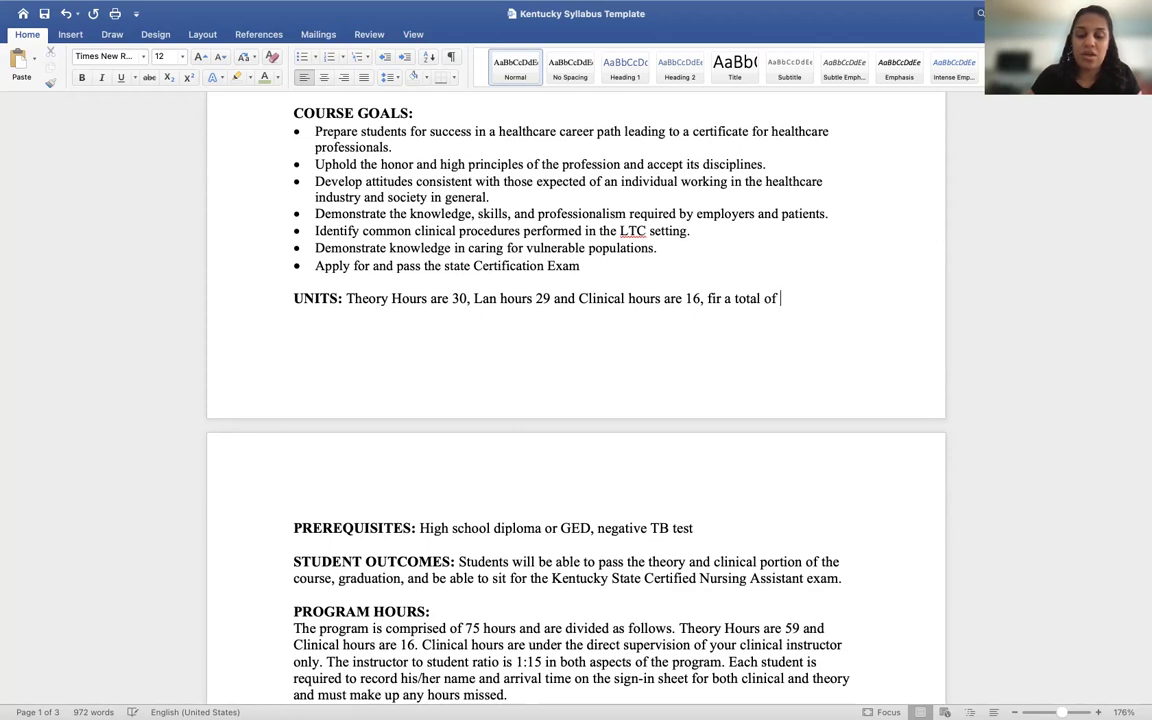
type("75 houfs")
key("BackSpace")
key("BackSpace")
type("r")
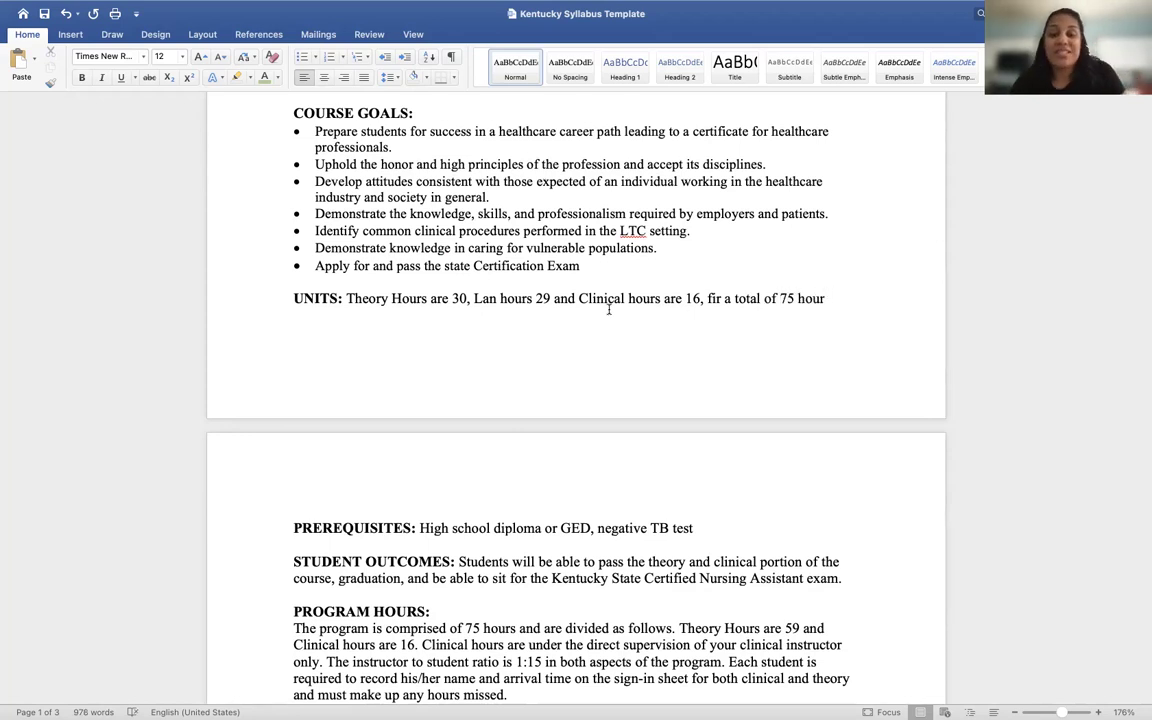
key("Return")
Correct the typos in the Units line so it reads "Lab hours" and "for a total of 75 hours"
left_click(497, 298)
key("BackSpace")
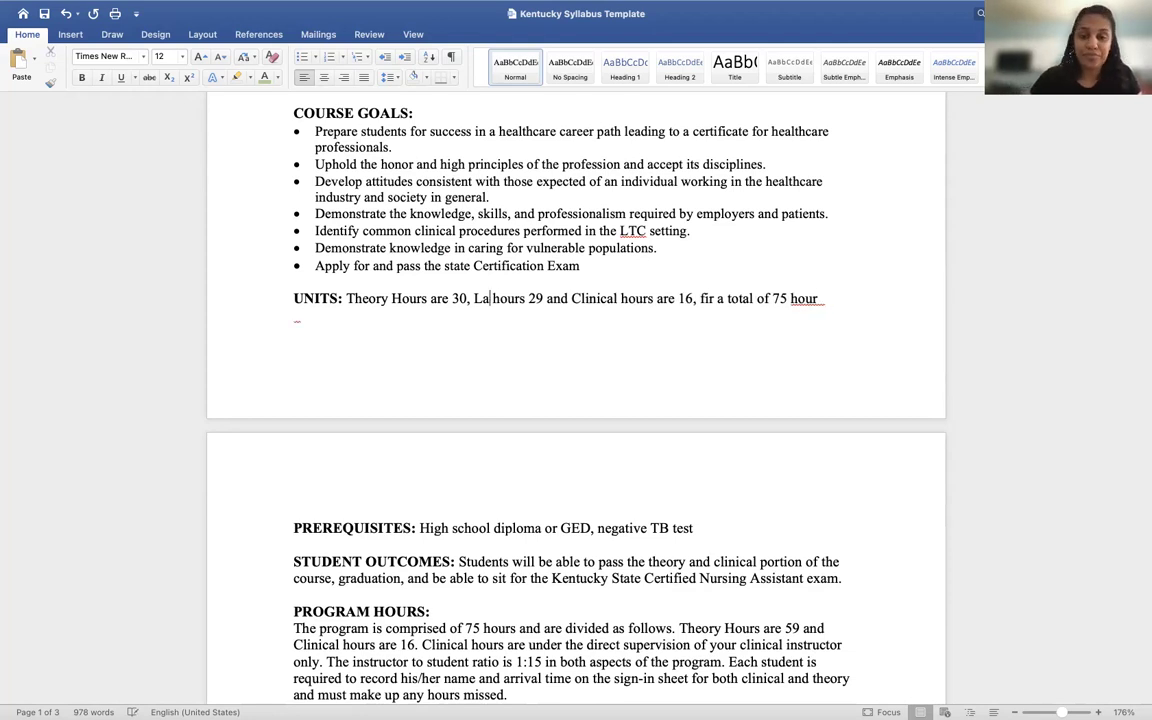
type("b")
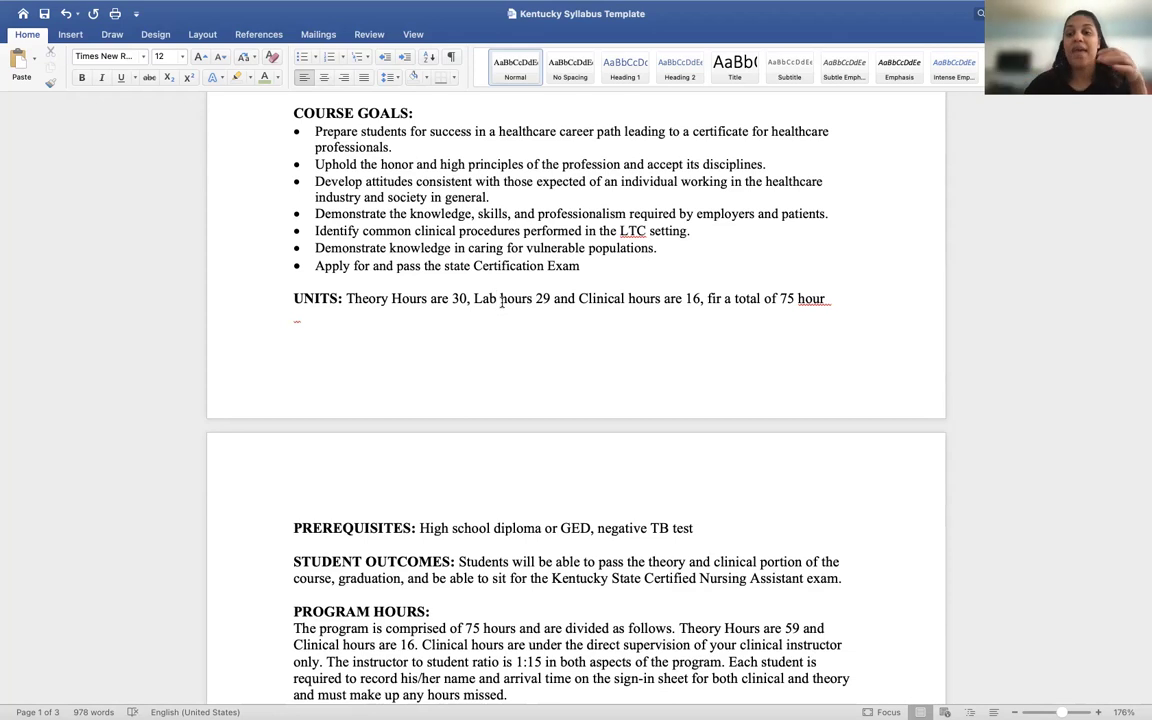
left_click(838, 297)
type("s")
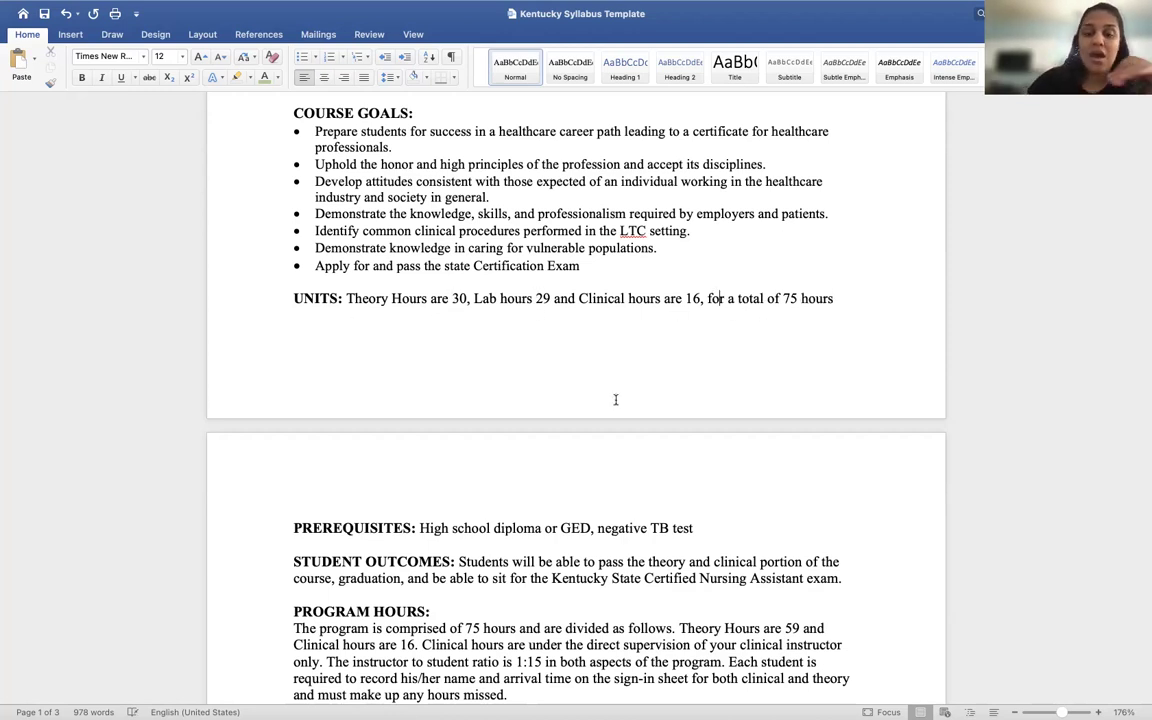
Replace the listed prerequisites with "NONE"
scroll(500, 440, "down", 2)
scroll(392, 477, "down", 1)
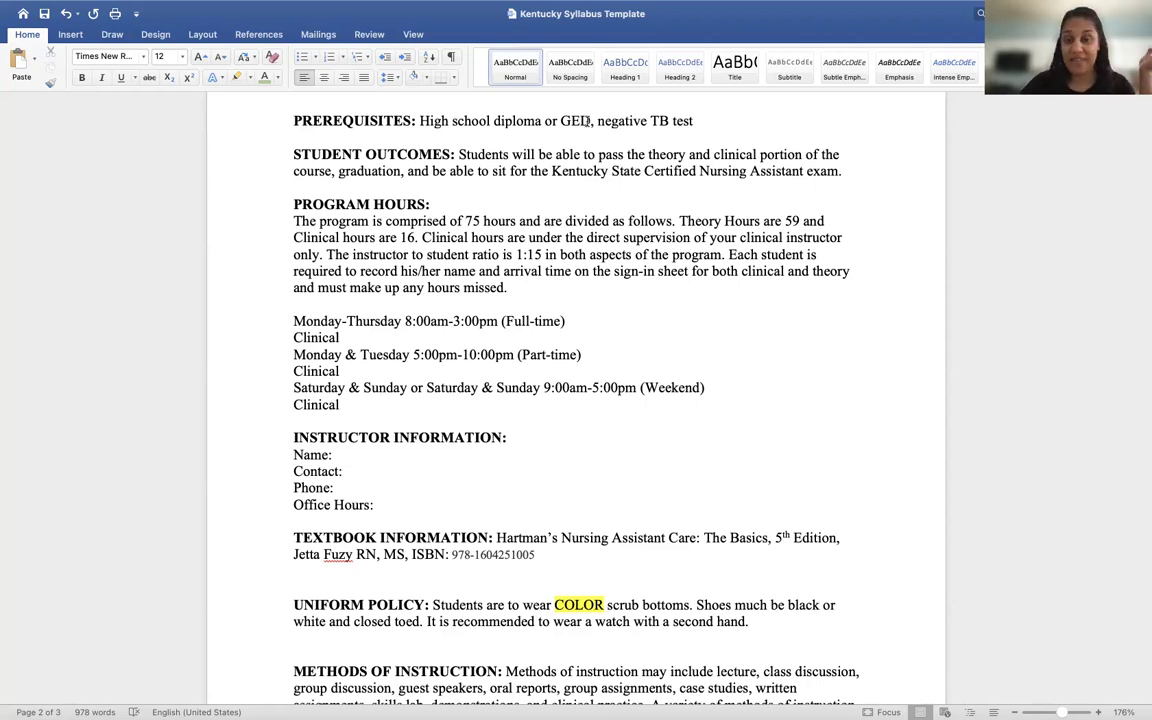
left_click_drag(419, 120, 694, 120)
type("NONE")
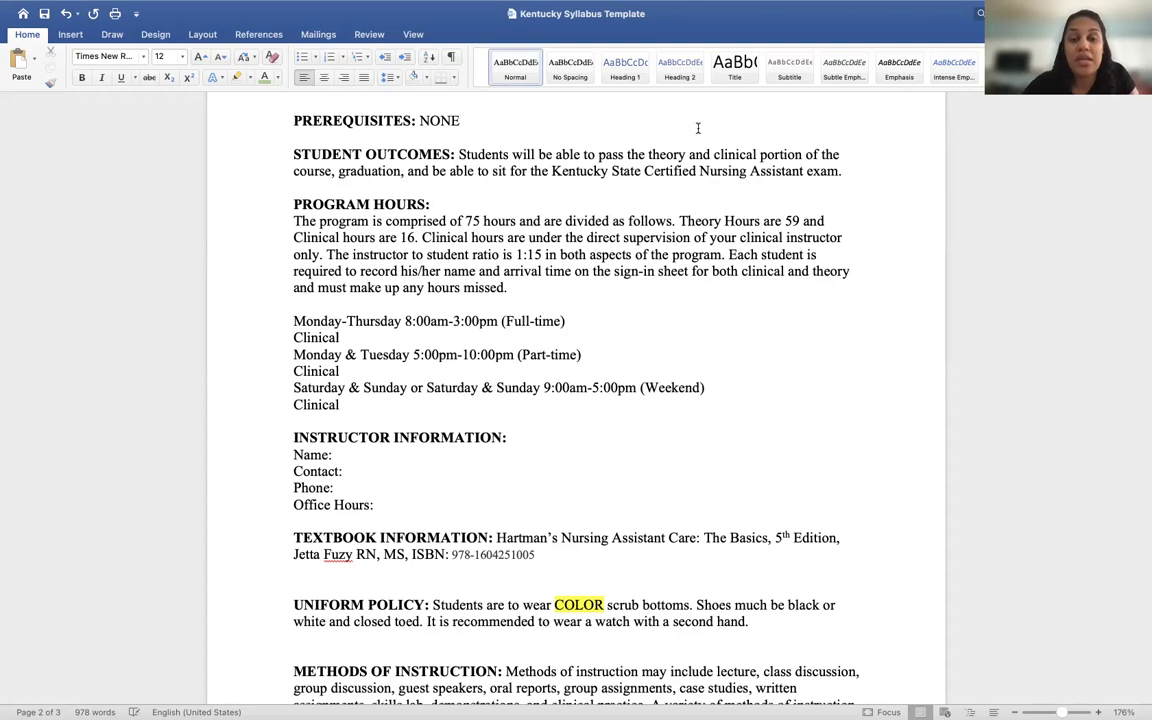
Change the prerequisites entry to "GED or High School Diploma"
key("BackSpace")
key("BackSpace")
key("BackSpace")
key("BackSpace")
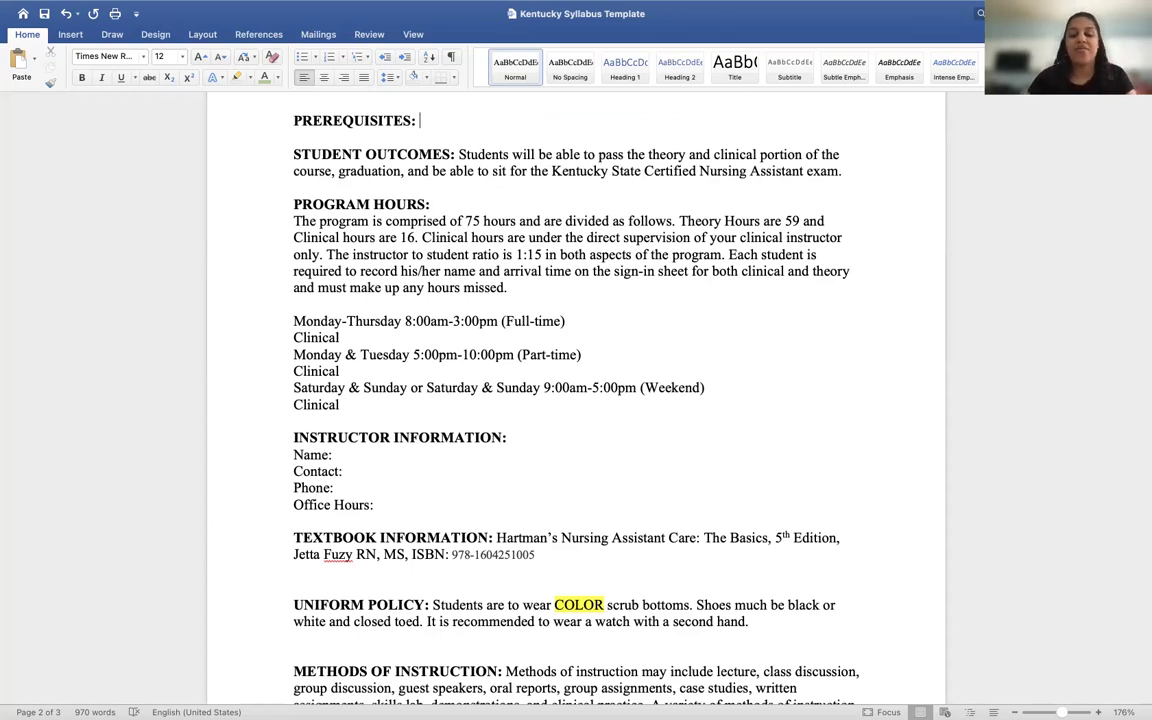
type("GED ")
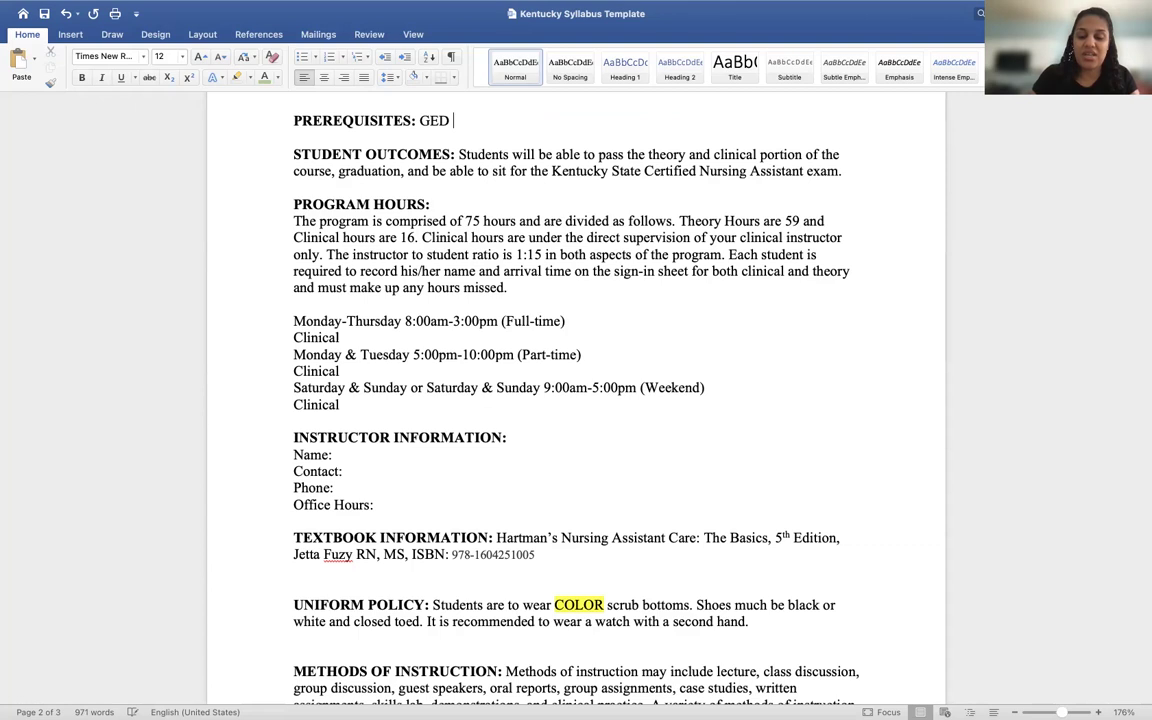
type("or High S")
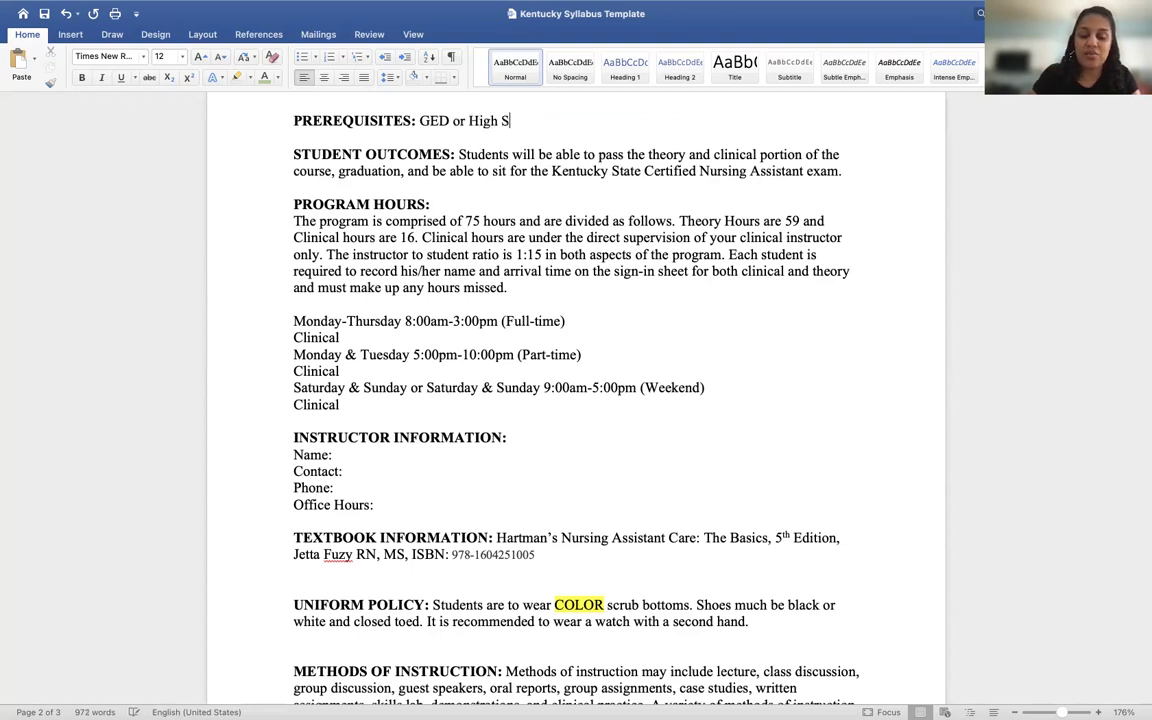
type("chool ZDiploma")
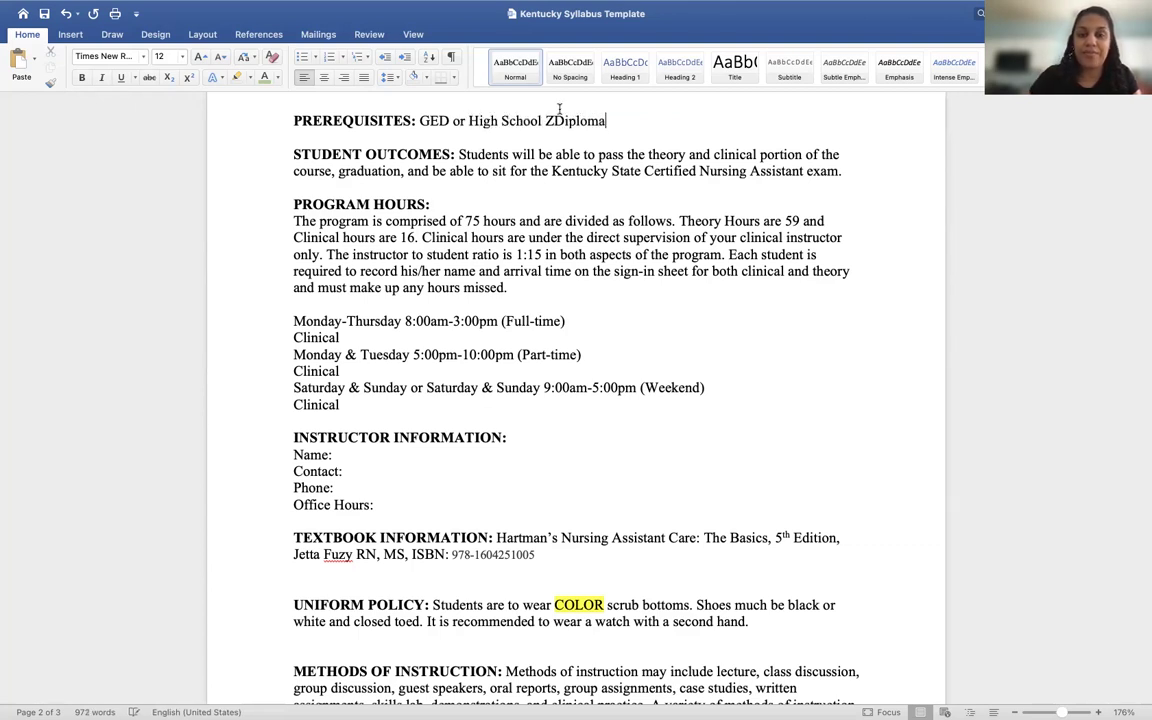
left_click(549, 120)
key("BackSpace")
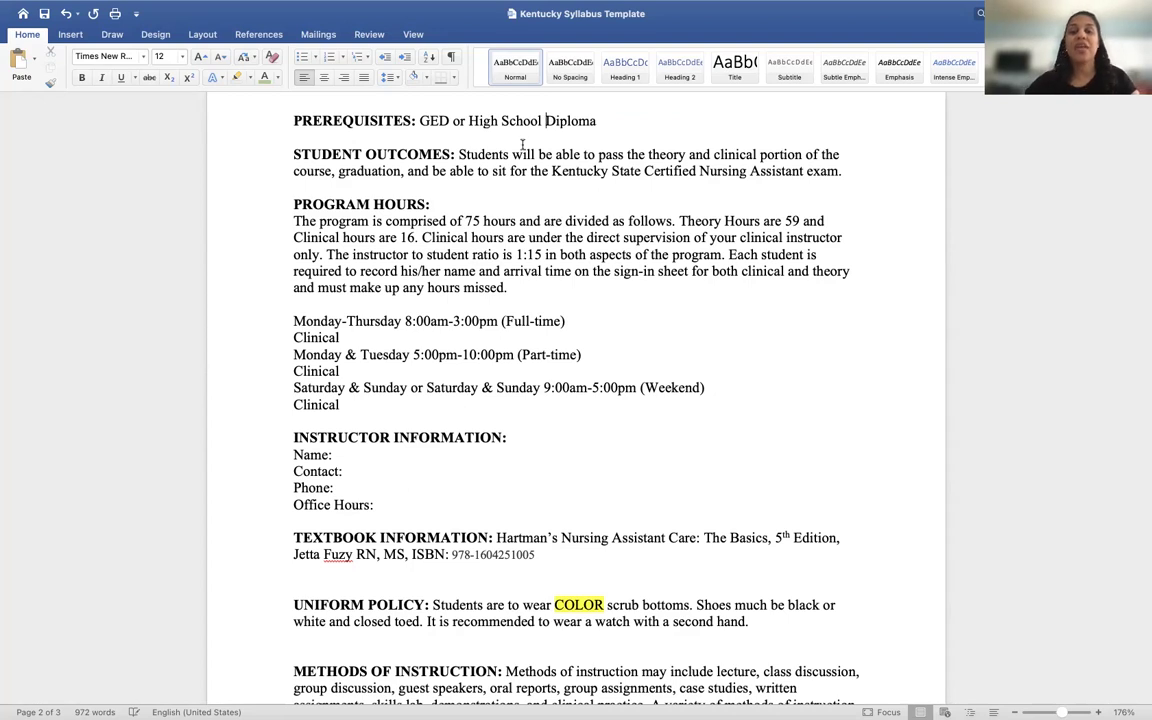
Move the Student Outcomes statement to directly after the "COURSE GOALS:" heading and remove its "STUDENT OUTCOMES:" label
scroll(515, 175, "up", 3)
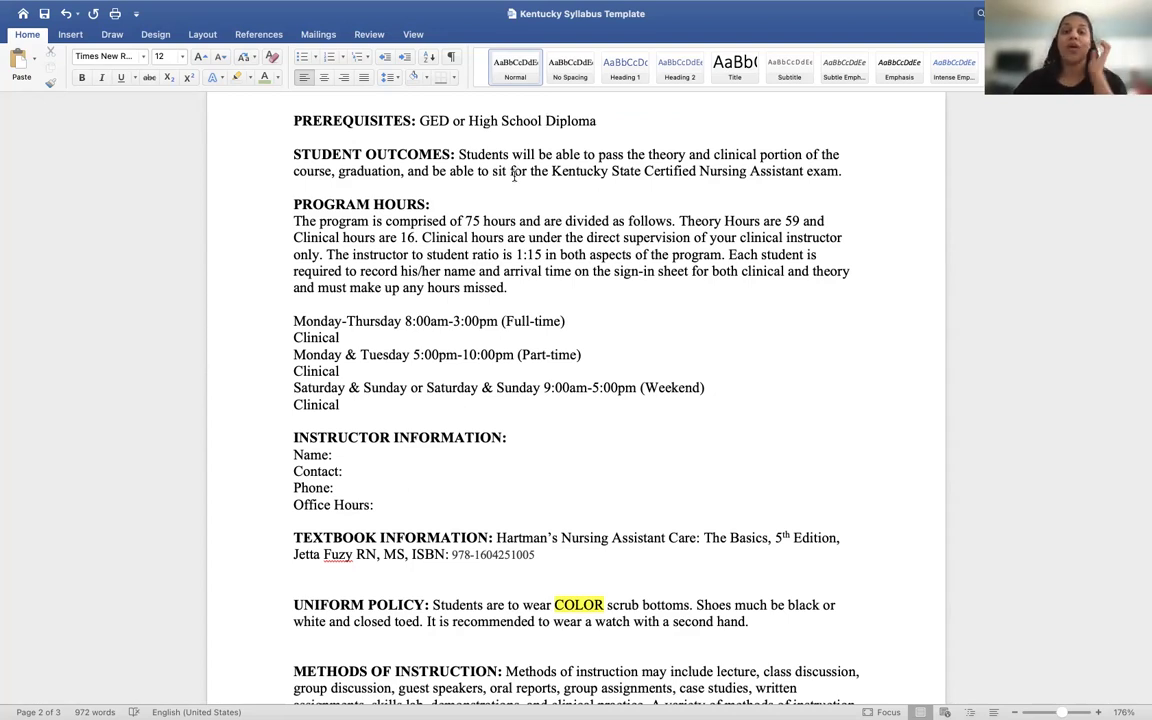
left_click_drag(845, 255, 296, 239)
key("super+c")
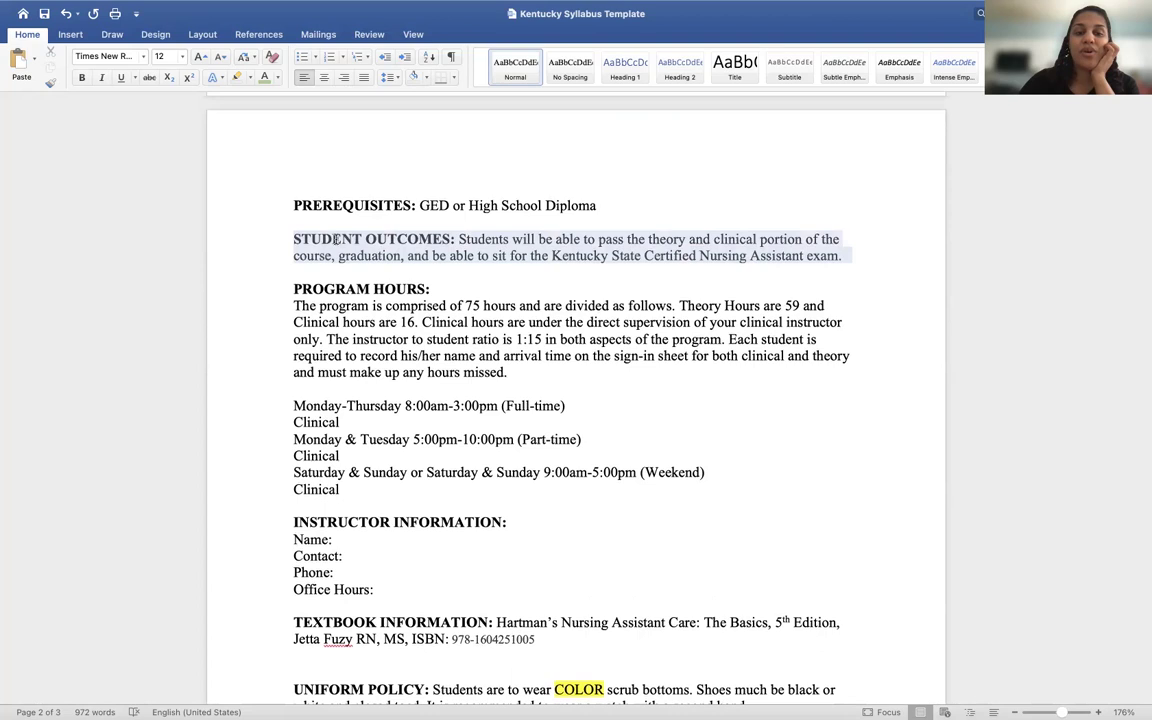
key("BackSpace")
scroll(336, 240, "up", 10)
scroll(336, 240, "up", 6)
scroll(330, 440, "down", 3)
left_click(414, 457)
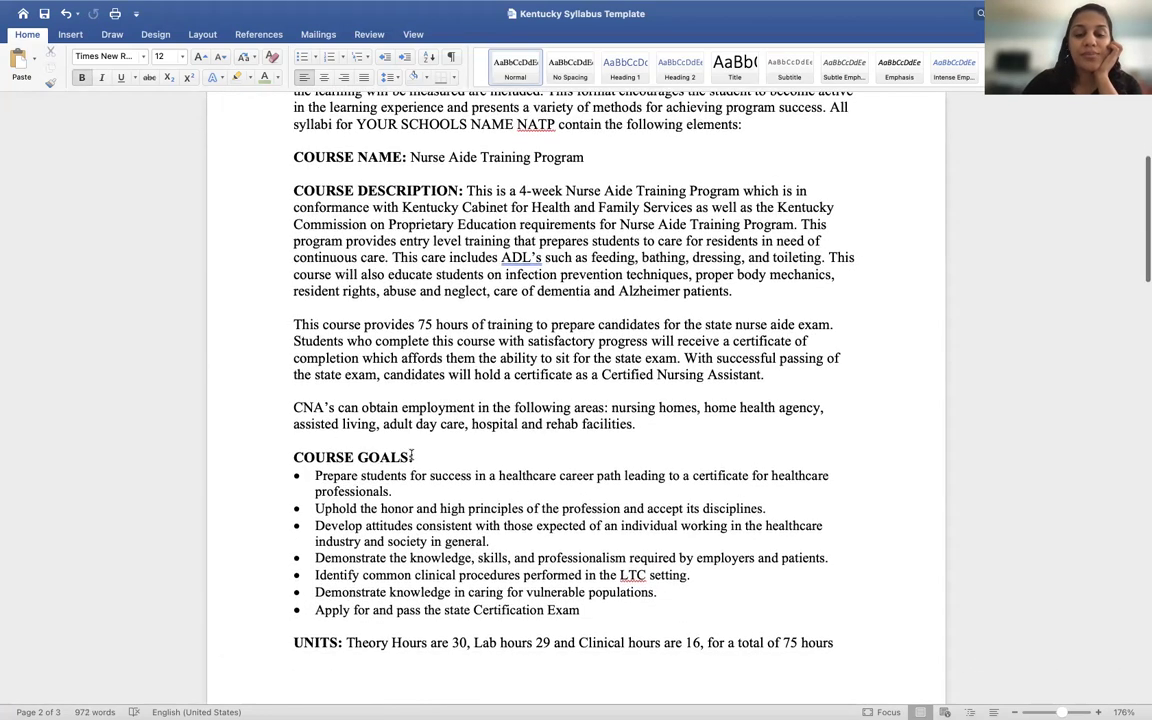
key("super+v")
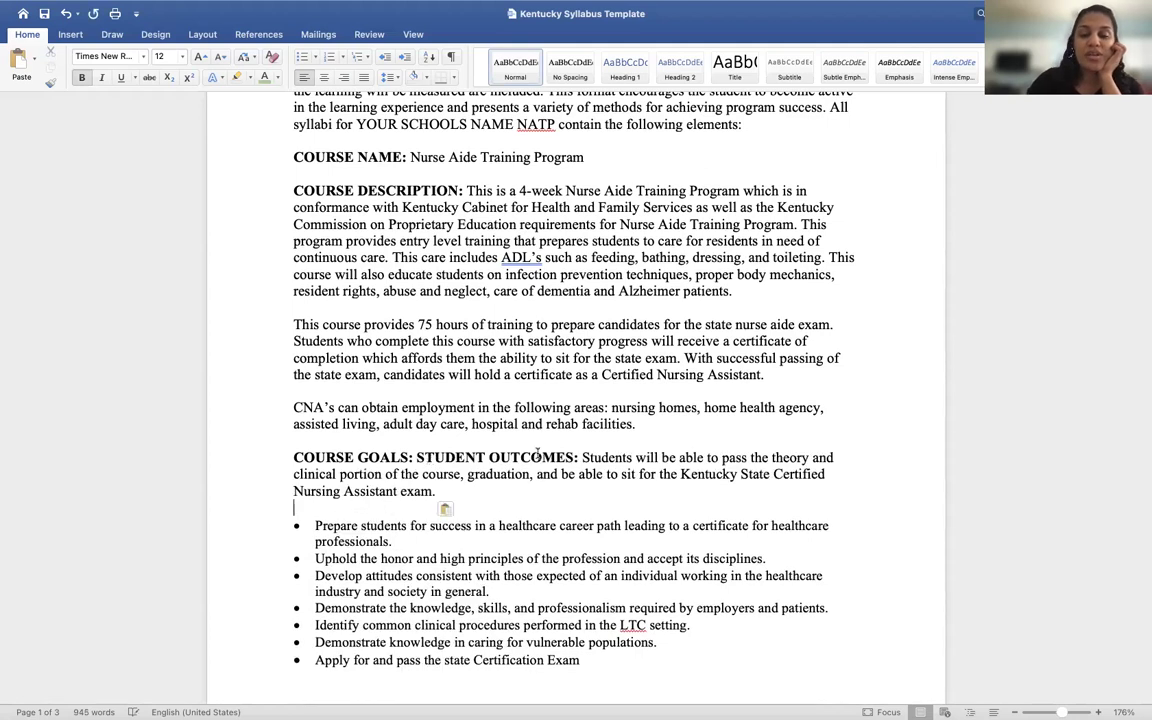
left_click_drag(579, 457, 449, 458)
key("BackSpace")
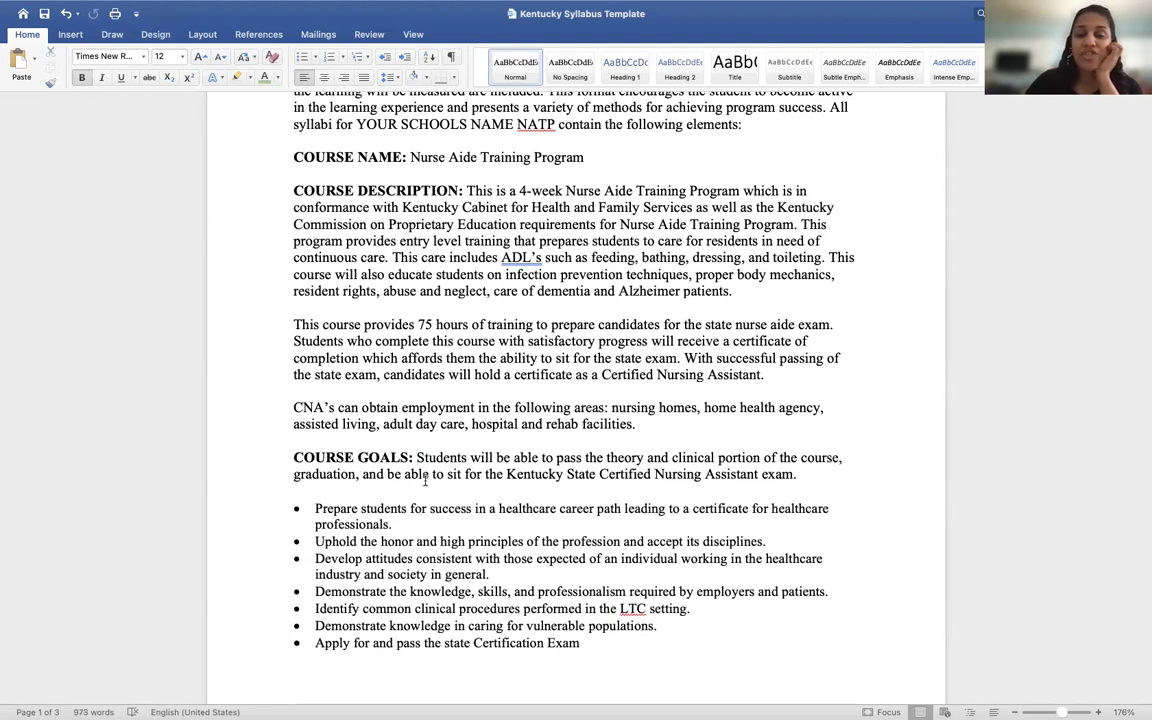
Delete the extra blank line above the PROGRAM HOURS heading, undoing any excess deletion
scroll(610, 527, "down", 6)
scroll(610, 527, "down", 1)
left_click(303, 320)
key("BackSpace")
key("super+z")
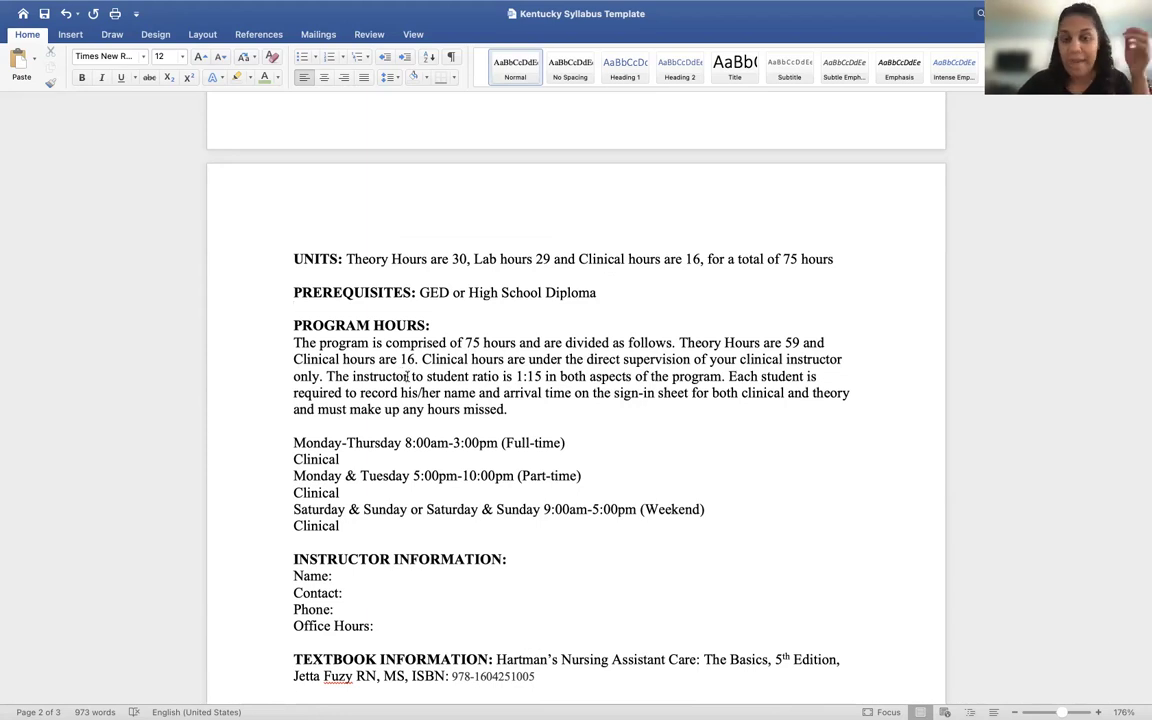
Select the instructor to student ratio phrase, and fill in the full-time Clinical line as "Clinical: Thursday 6am-3pm"
left_click_drag(328, 375, 541, 378)
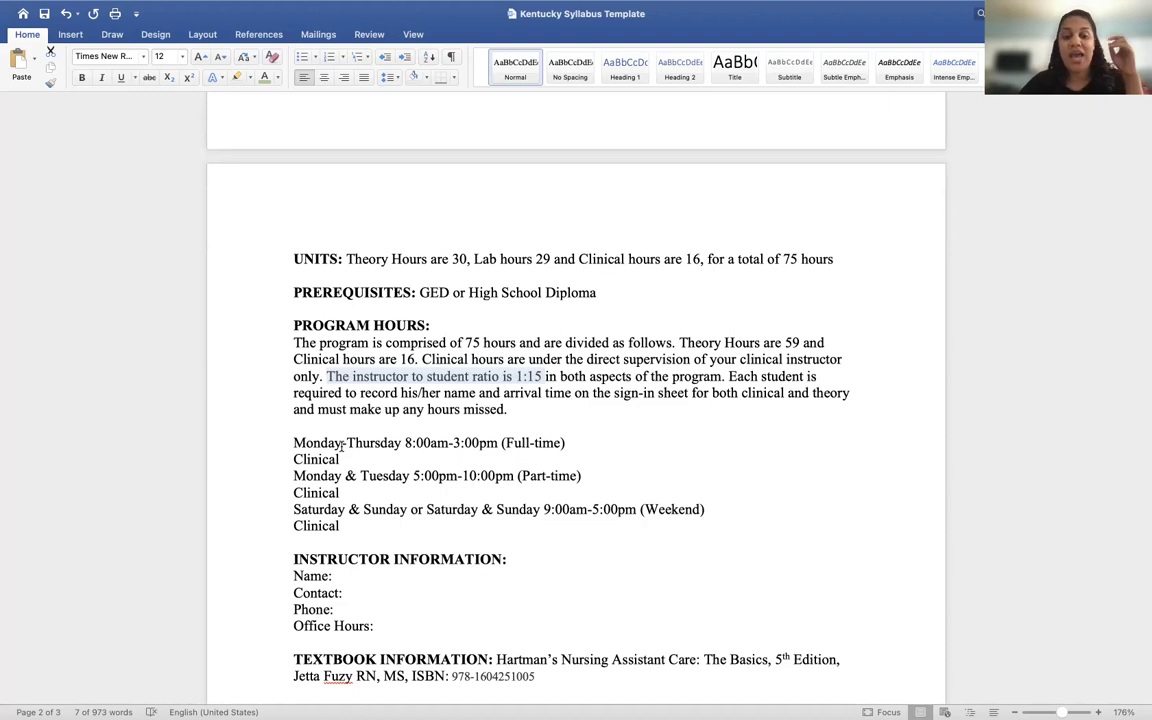
left_click(349, 459)
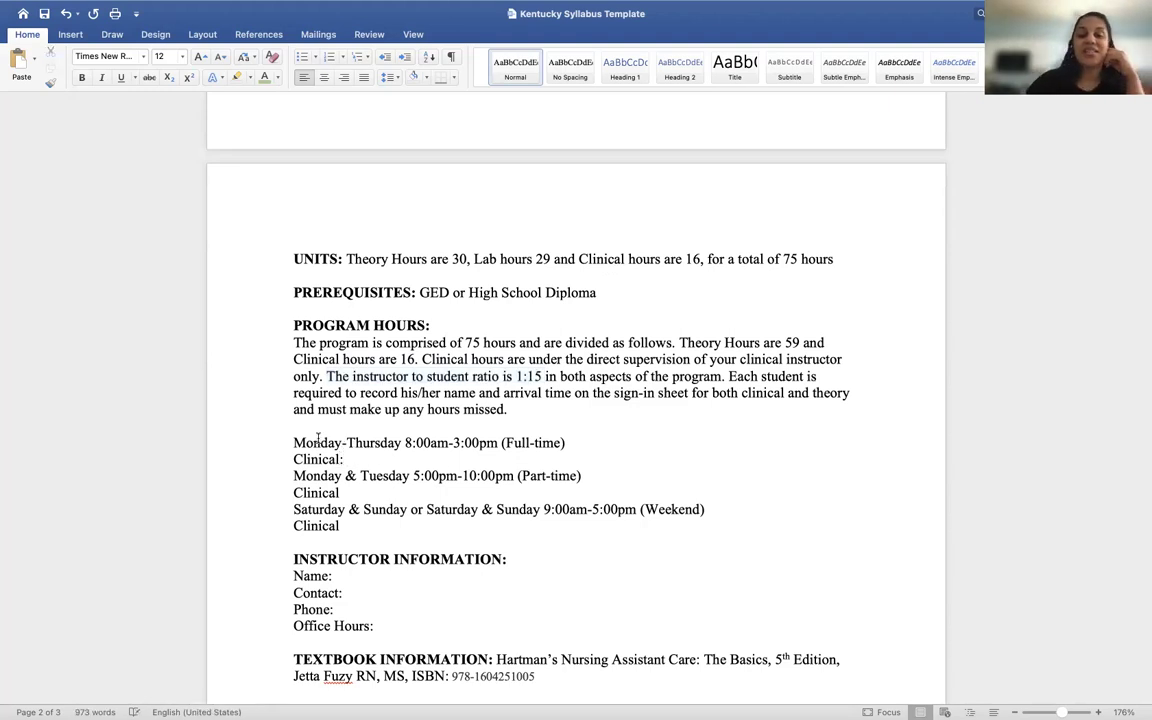
type(": ")
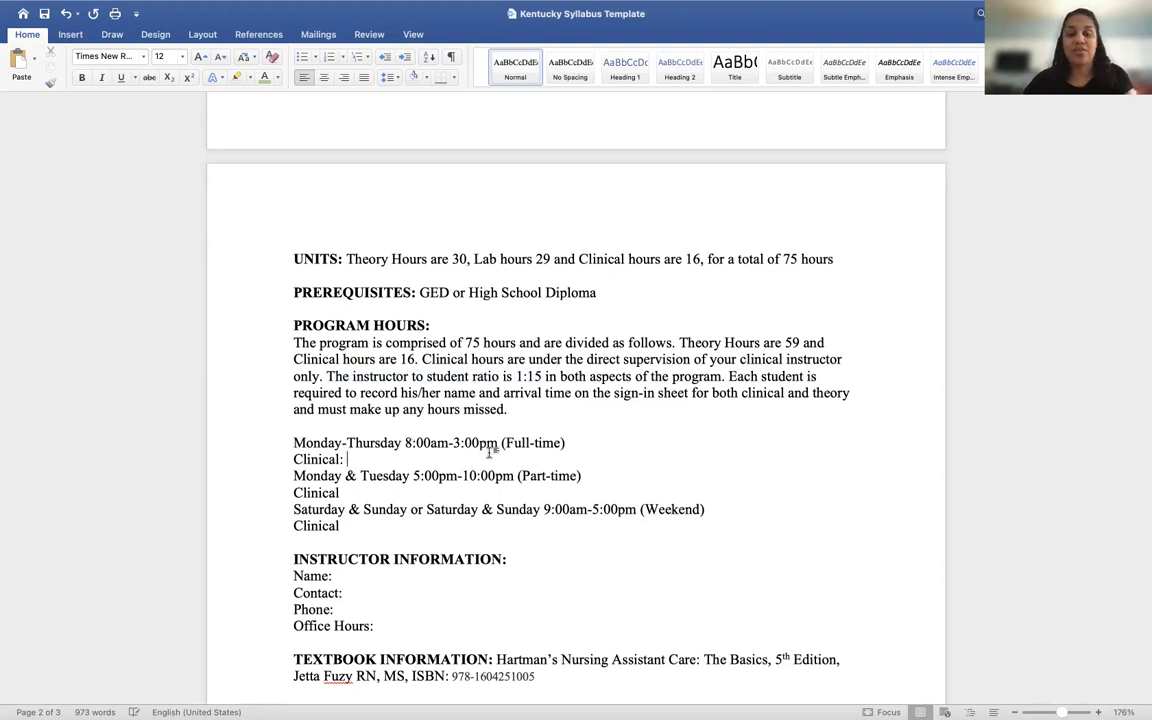
type("Thursday 6am-3pm")
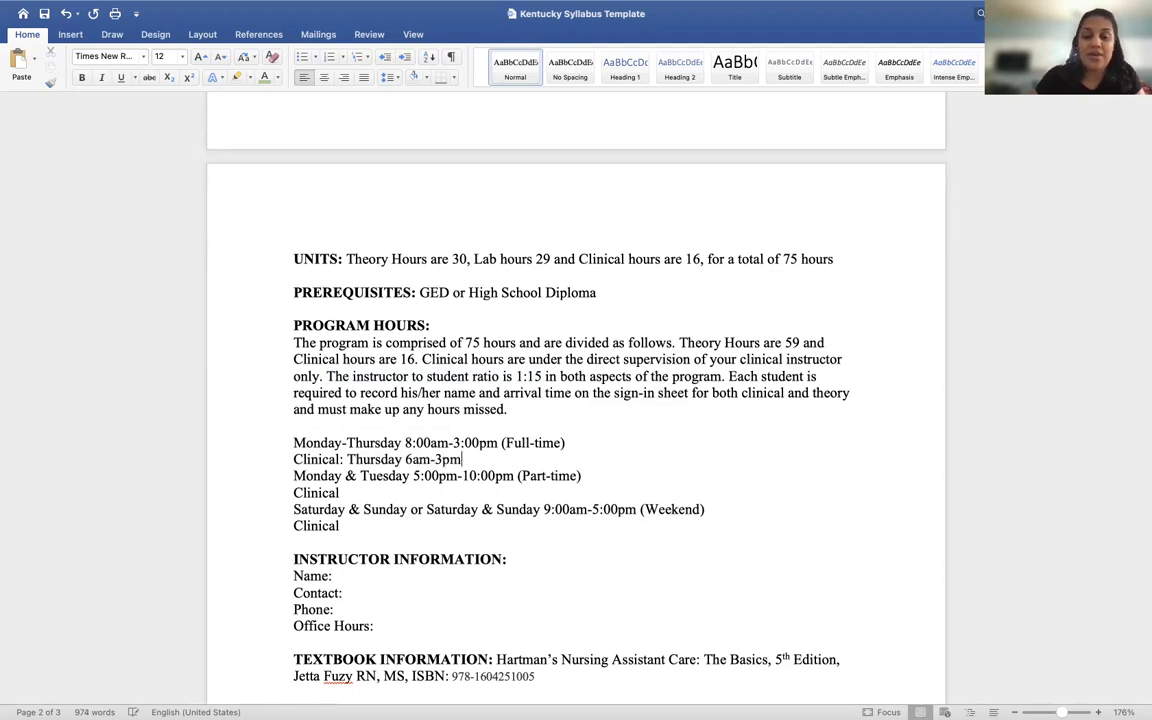
Reformat the full-time clinical times as "6:00am-3:00pm" to match the class schedule lines
left_click(413, 459)
type(":00")
left_click(466, 459)
type(":00")
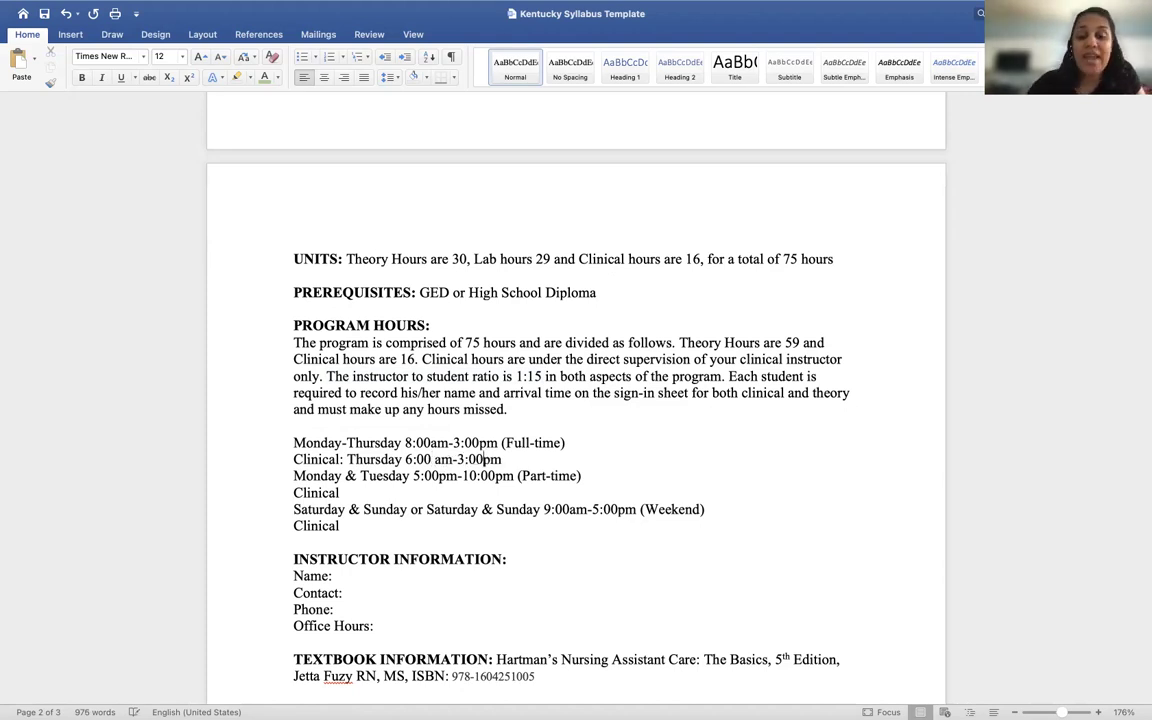
left_click(436, 459)
key("BackSpace")
key("BackSpace")
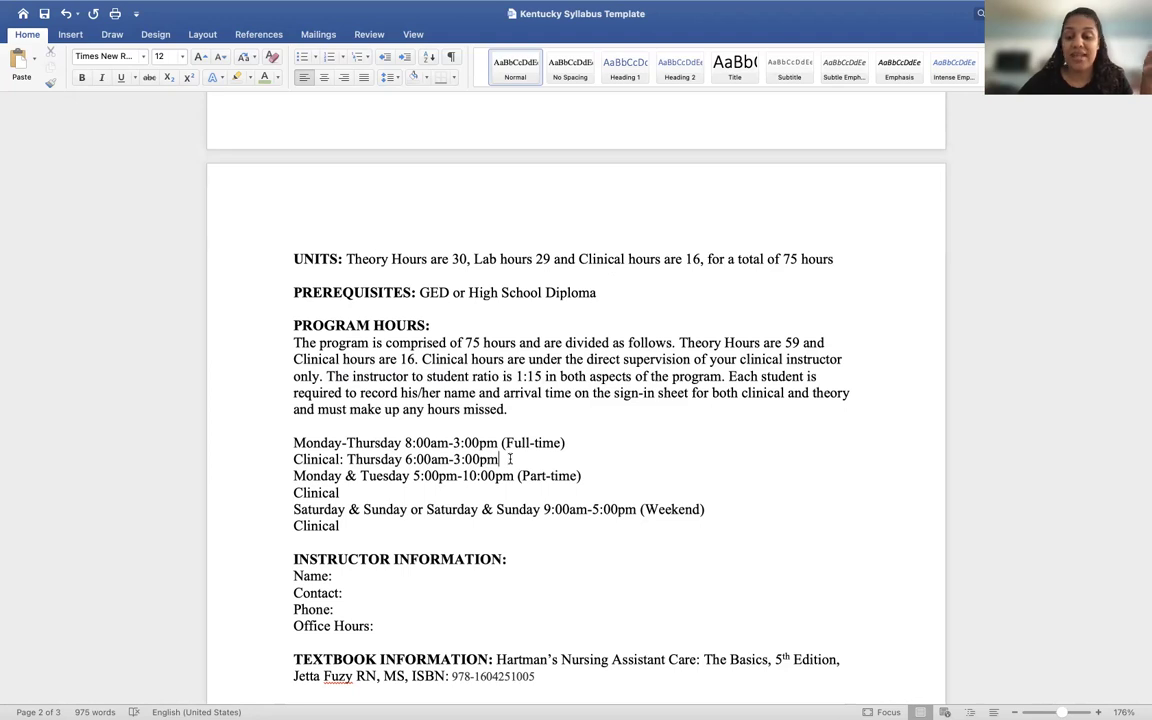
Add a line reading "Break: Lunch, Breaks" below the full-time clinical schedule
key("Return")
type("Break: ")
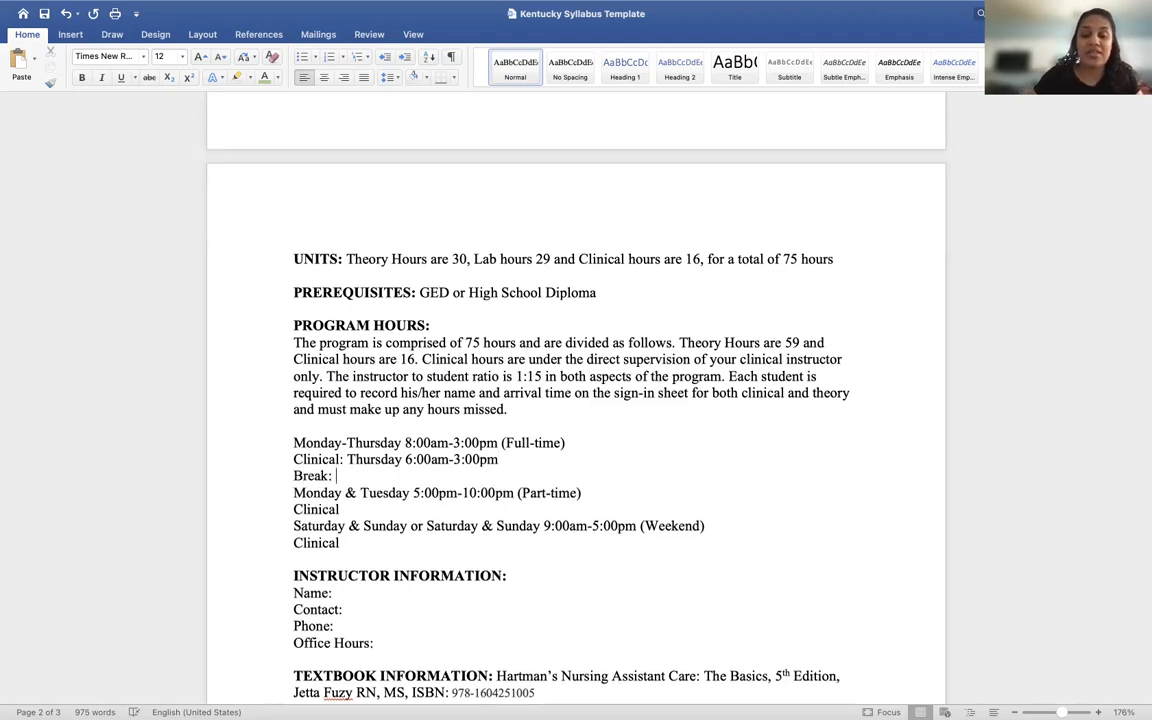
type("Luch,")
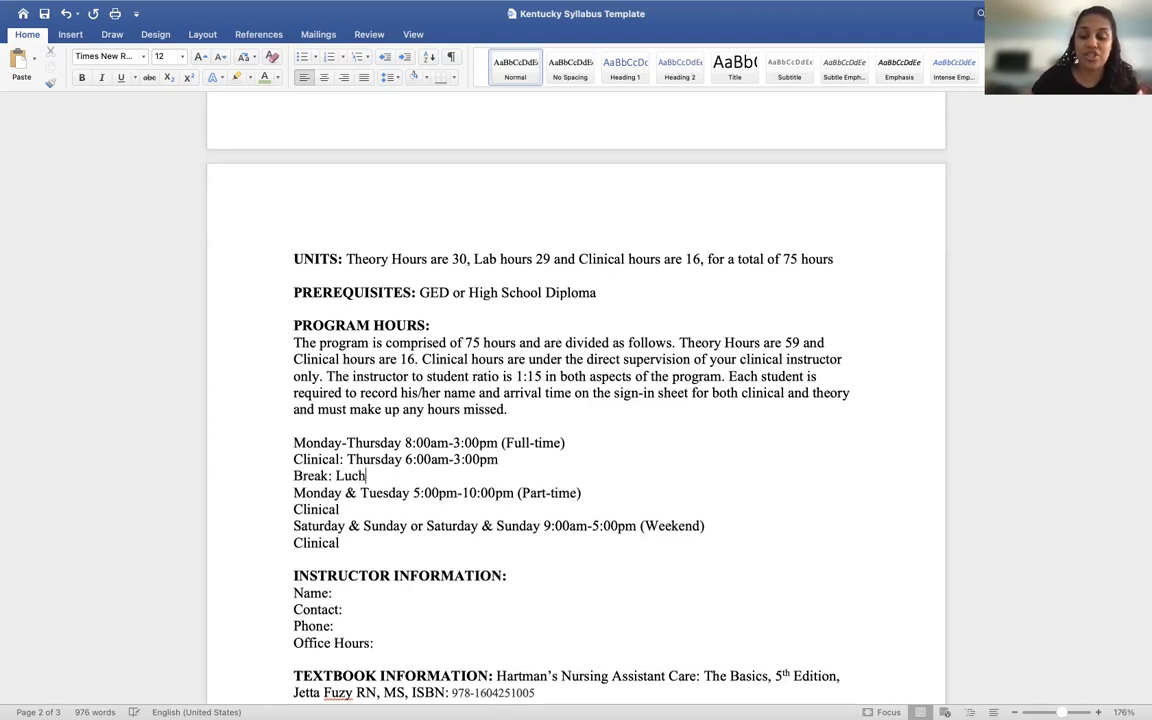
key("BackSpace")
key("BackSpace")
key("BackSpace")
type("nch, break")
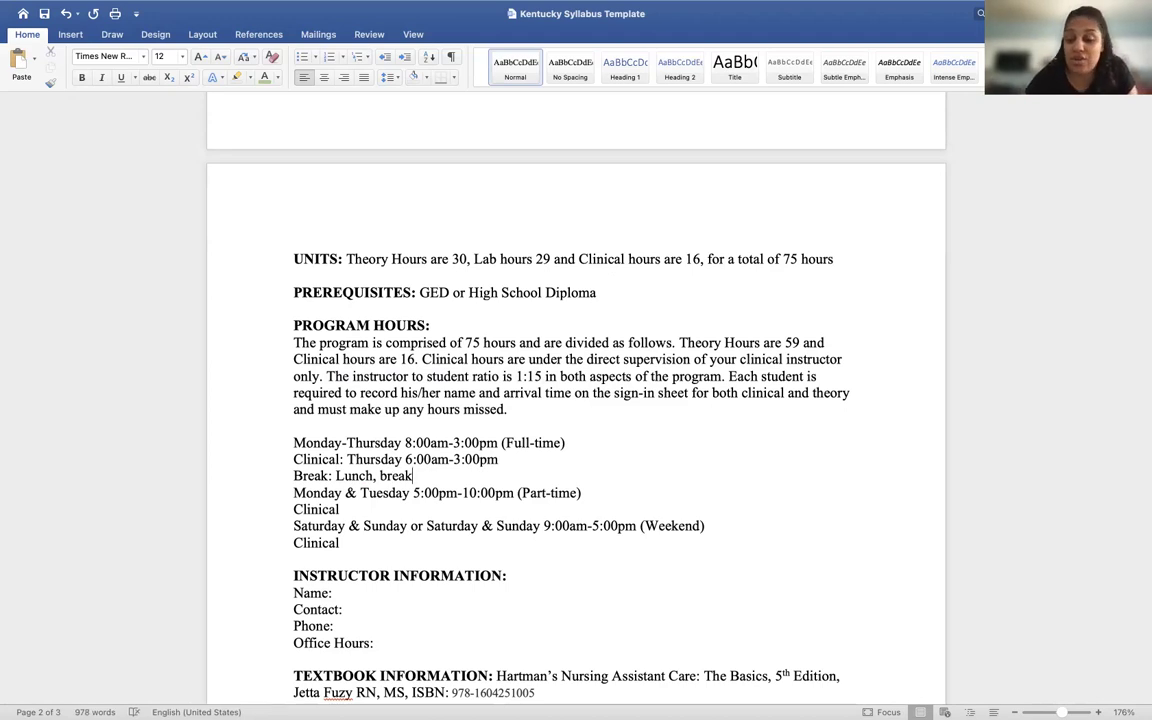
type("s")
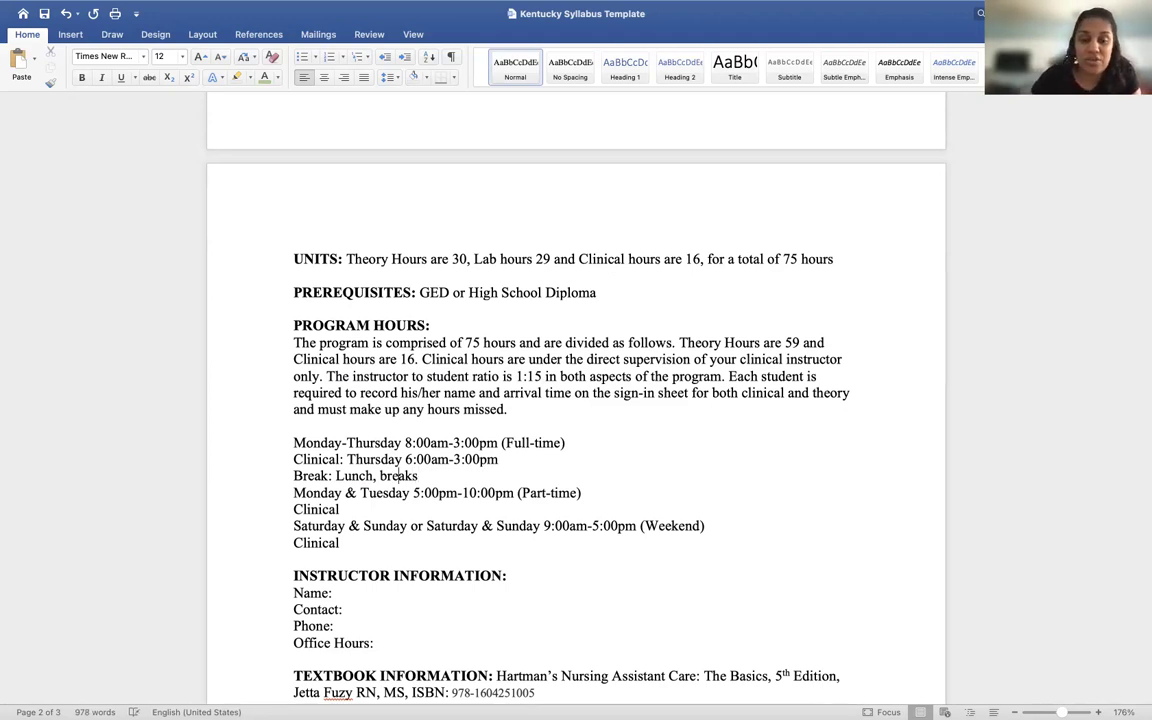
key("BackSpace")
type("B")
Fill in the Office Hours line under INSTRUCTOR INFORMATION with "3pm-5pm"
scroll(470, 440, "down", 5)
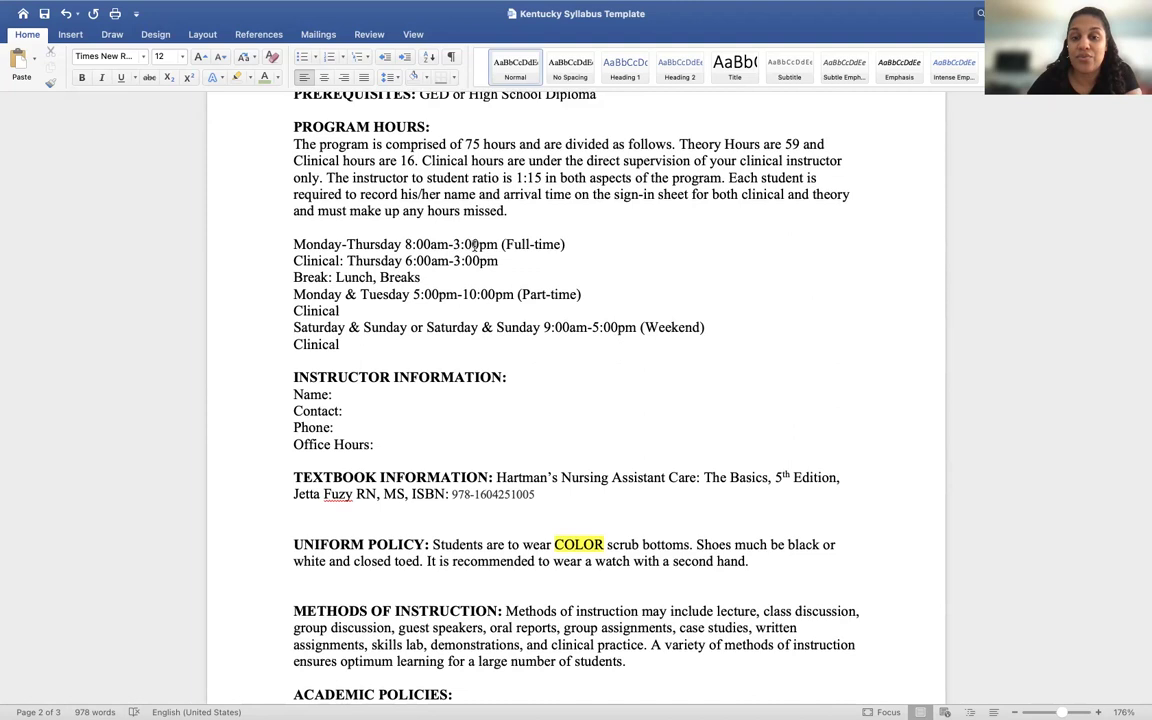
left_click(380, 444)
type("3pm-5pm")
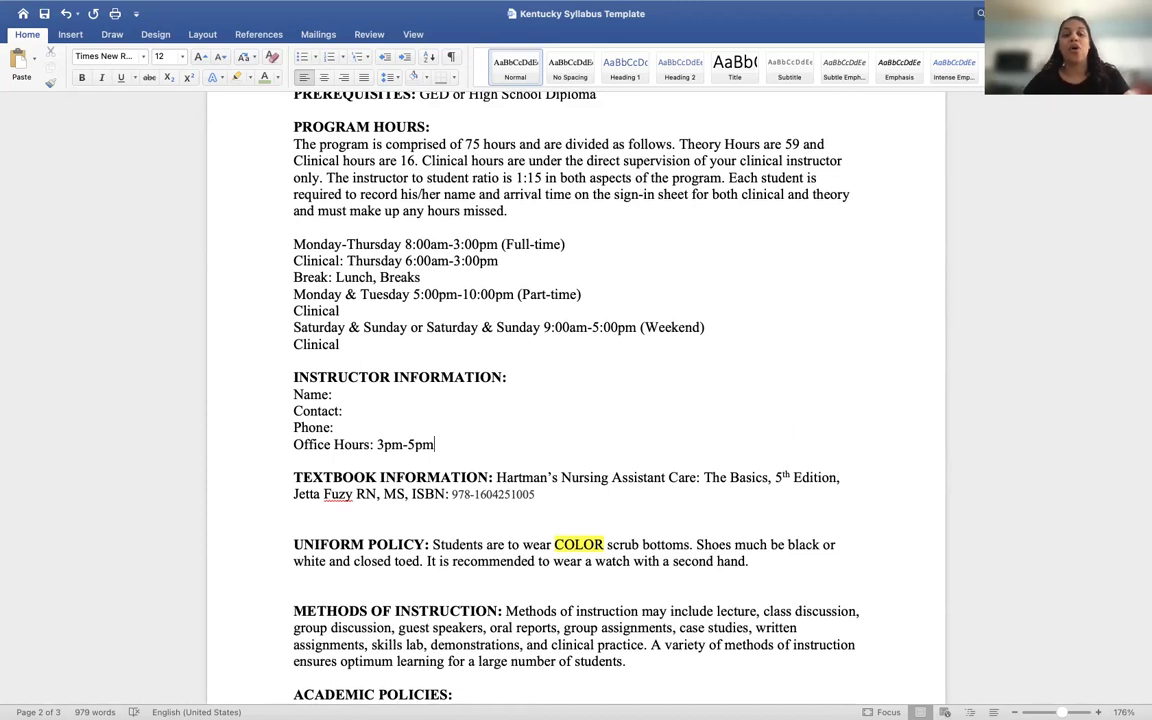
Add "Thursday" before the time on the Office Hours line, correcting its spelling
left_click(377, 444)
type("TH")
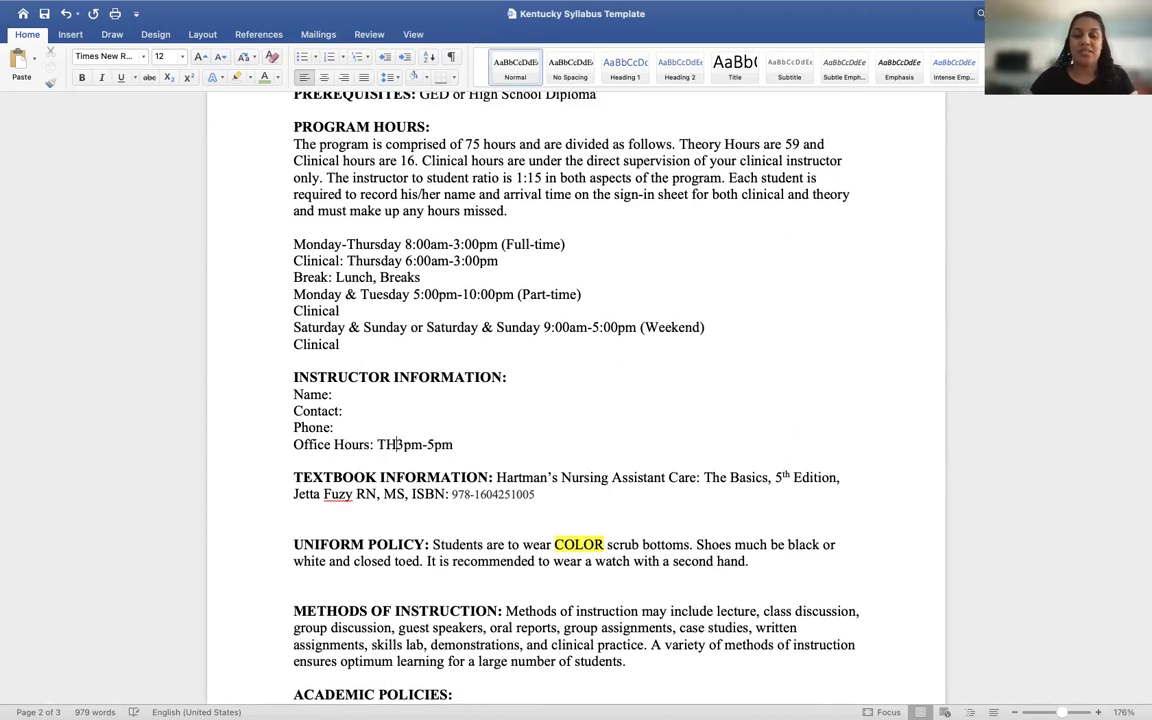
key("BackSpace")
key("BackSpace")
type("hursa")
key("BackSpace")
key("BackSpace")
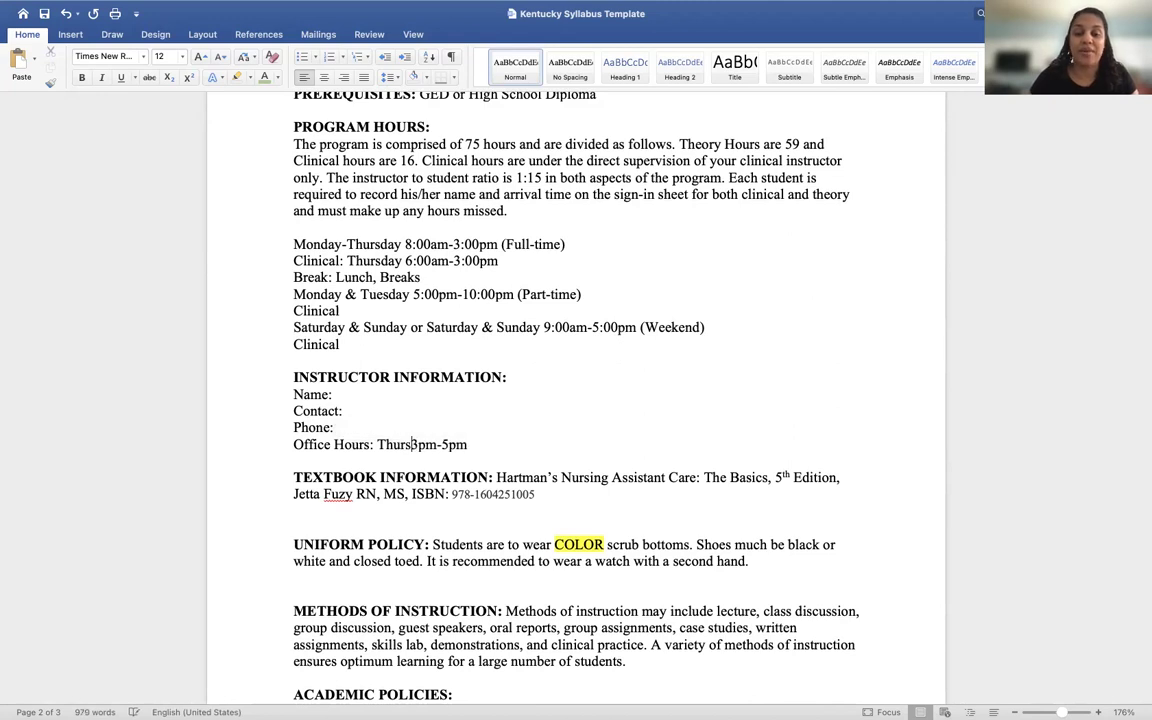
type("ay")
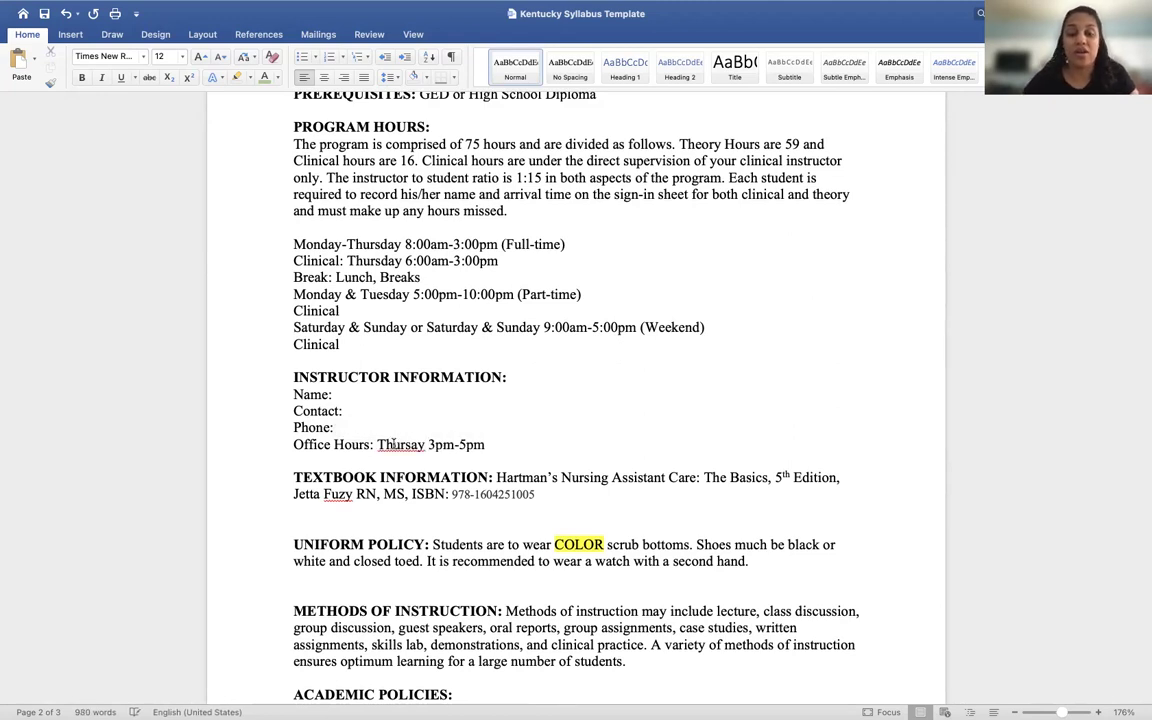
right_click(404, 441)
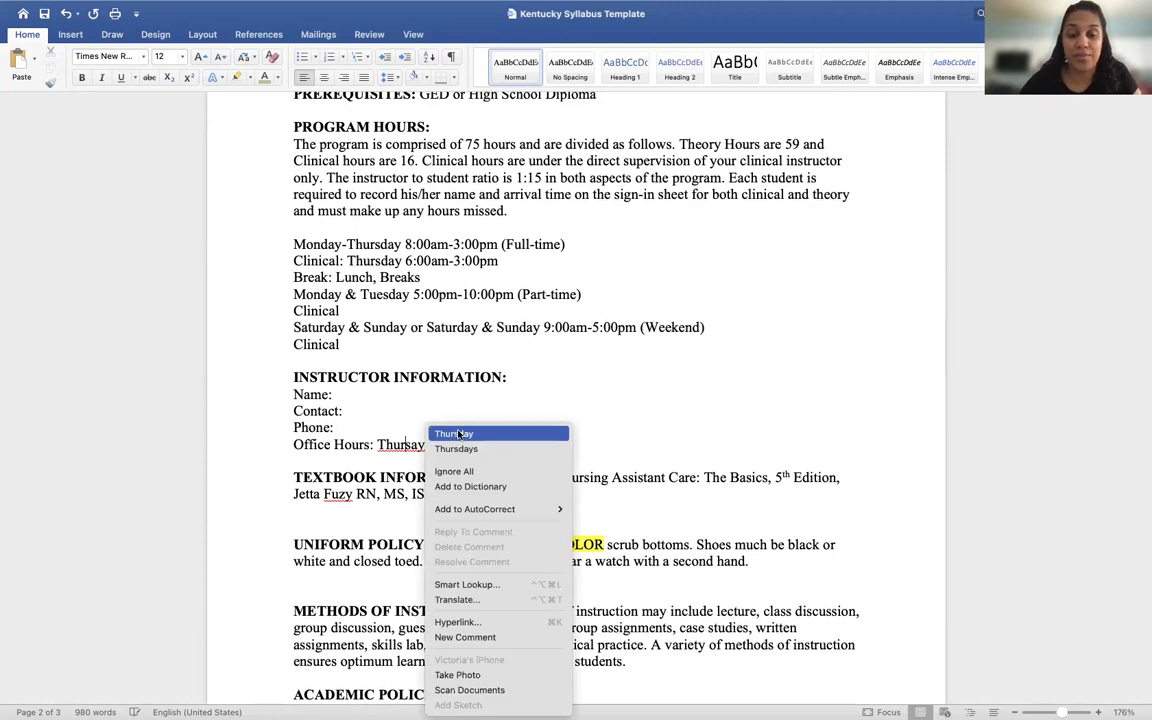
left_click(452, 433)
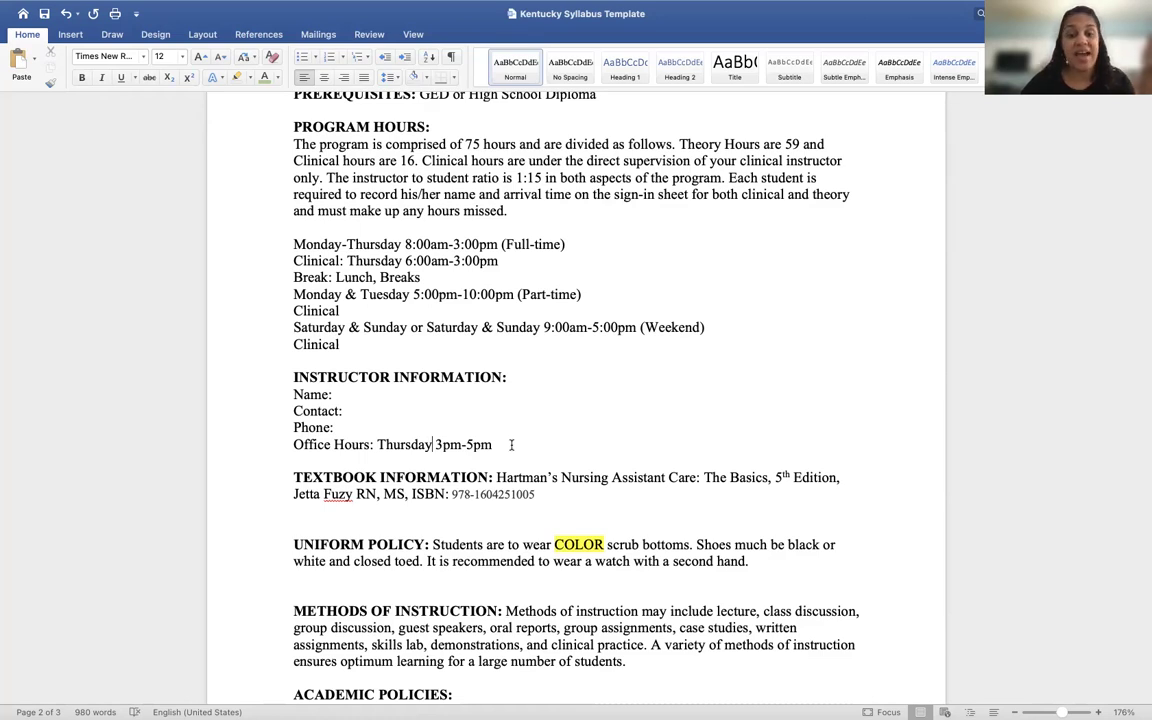
Duplicate the Name, Contact, Phone and Office Hours block below the original, and enter "PC:" on the copy's Name line
left_click_drag(500, 444, 293, 394)
key("ctrl+c")
key("Right")
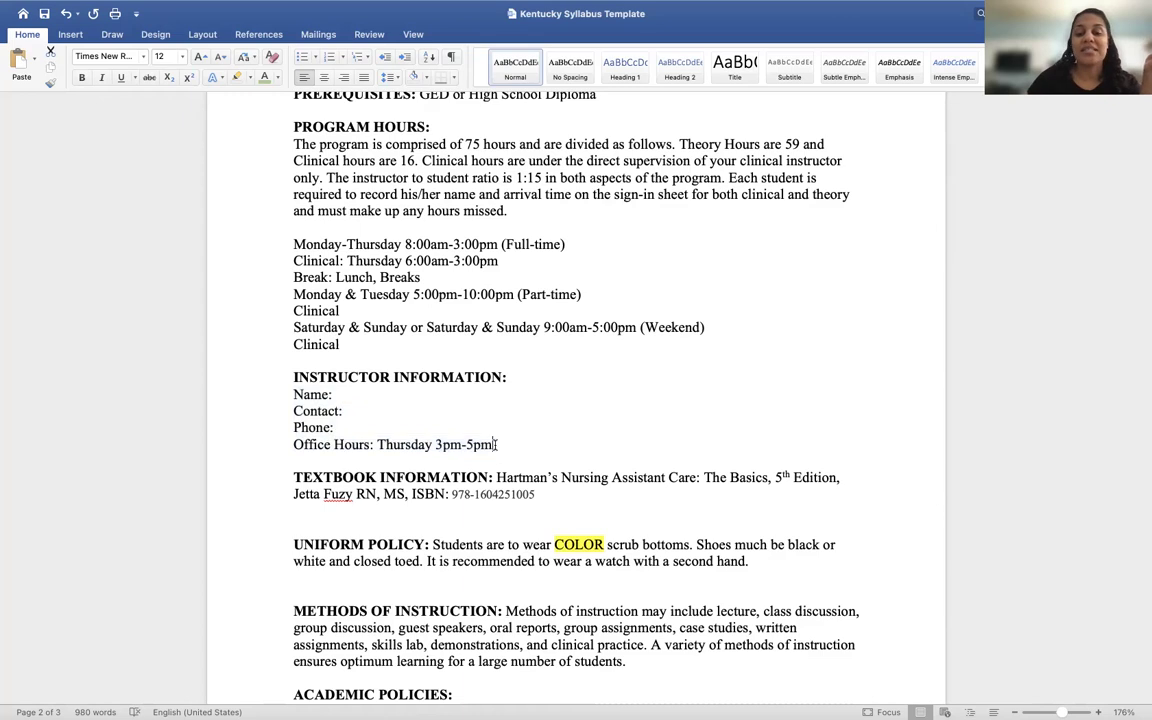
key("Return")
key("Return")
key("ctrl+v")
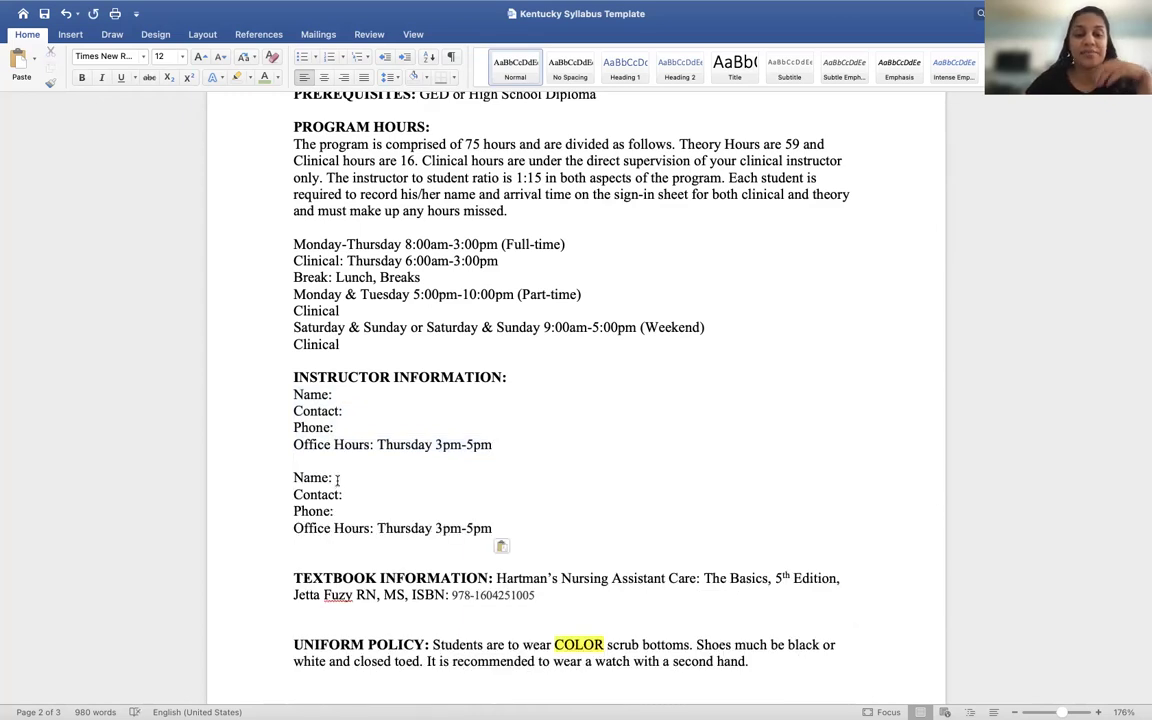
left_click(336, 477)
type("PC:")
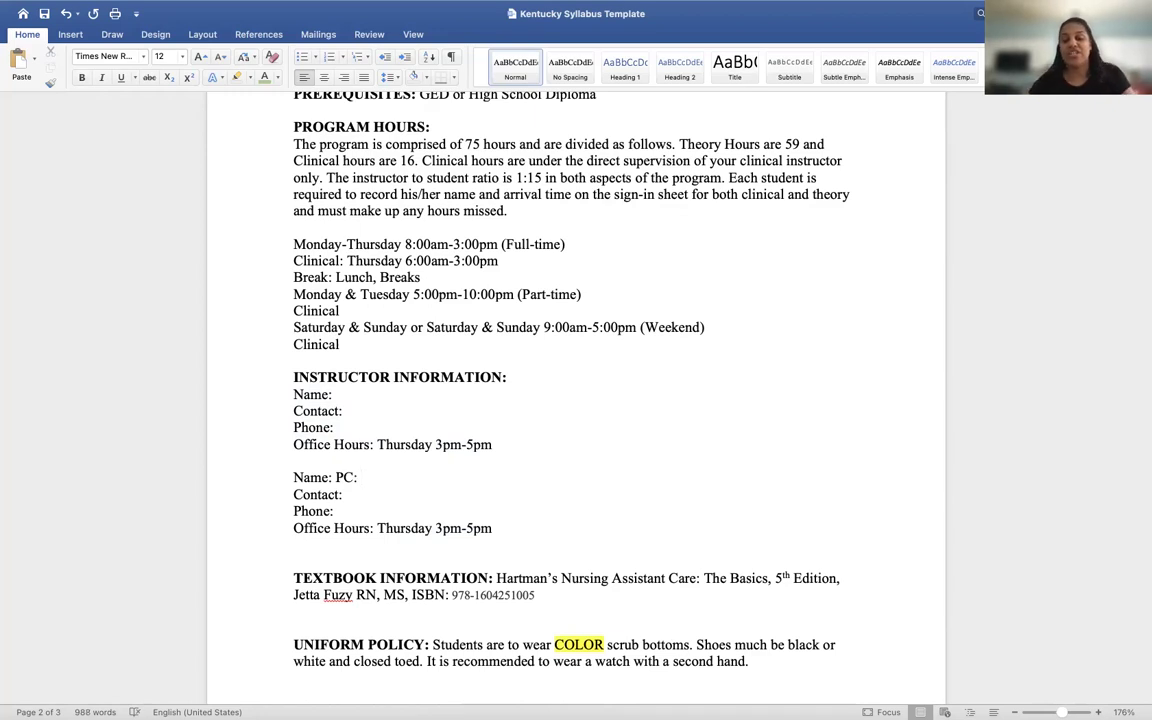
Delete the duplicated instructor contact block and the surplus blank lines it left above TEXTBOOK INFORMATION
left_click_drag(495, 530, 296, 483)
key("BackSpace")
key("BackSpace")
key("BackSpace")
key("BackSpace")
key("BackSpace")
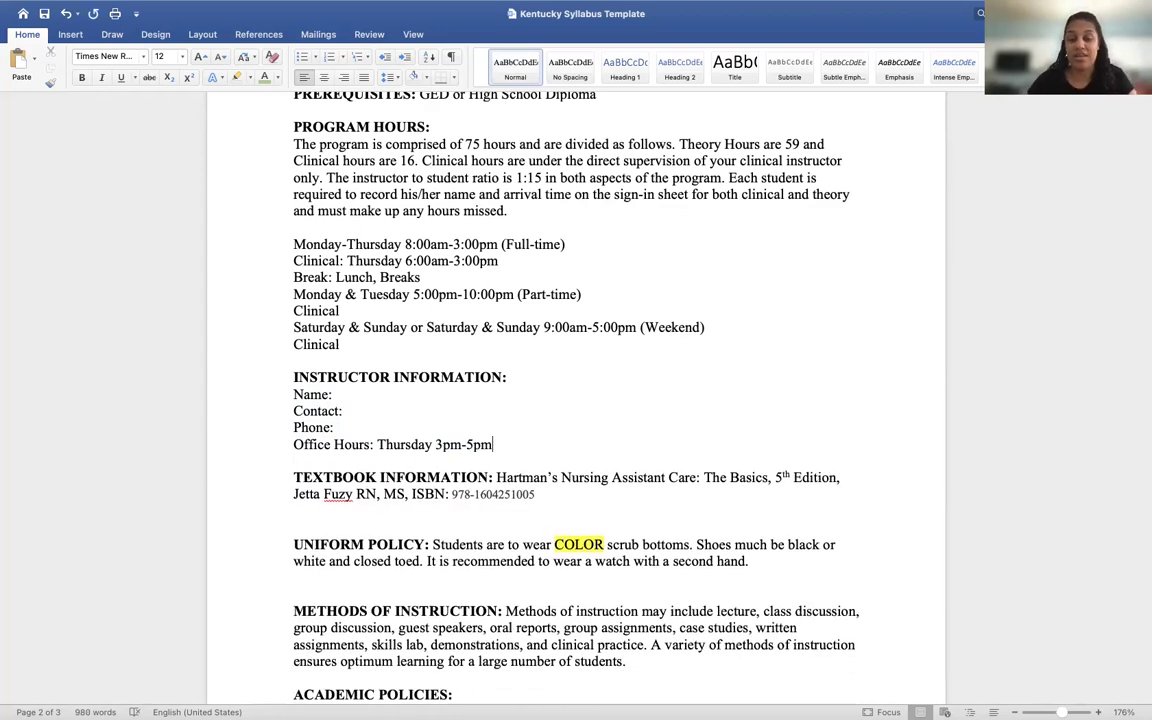
Delete the extra blank lines above the UNIFORM POLICY and METHODS OF INSTRUCTION headings
left_click(296, 527)
key("BackSpace")
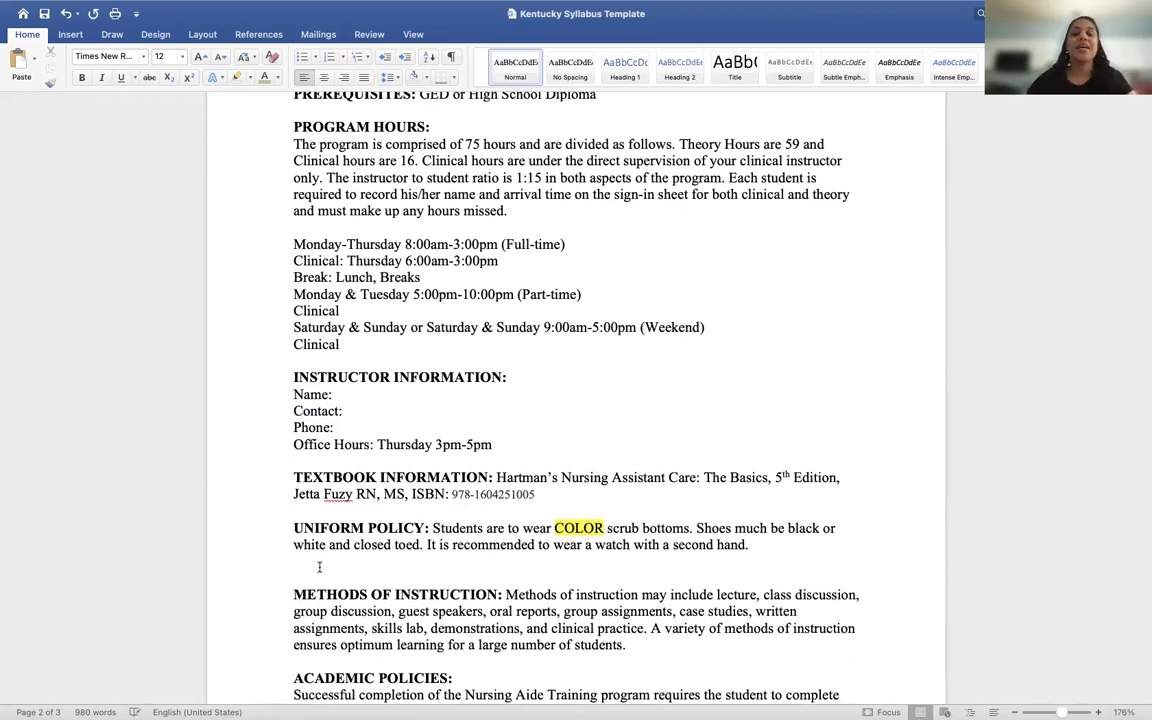
scroll(488, 480, "down", 1)
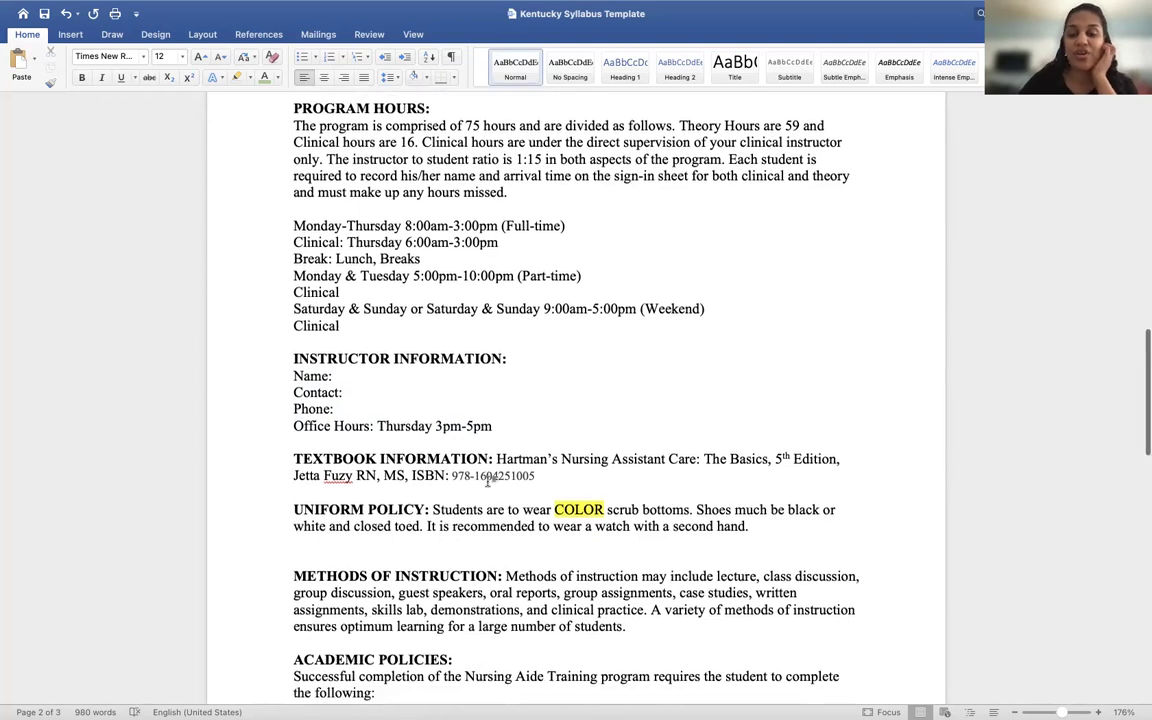
scroll(488, 480, "down", 3)
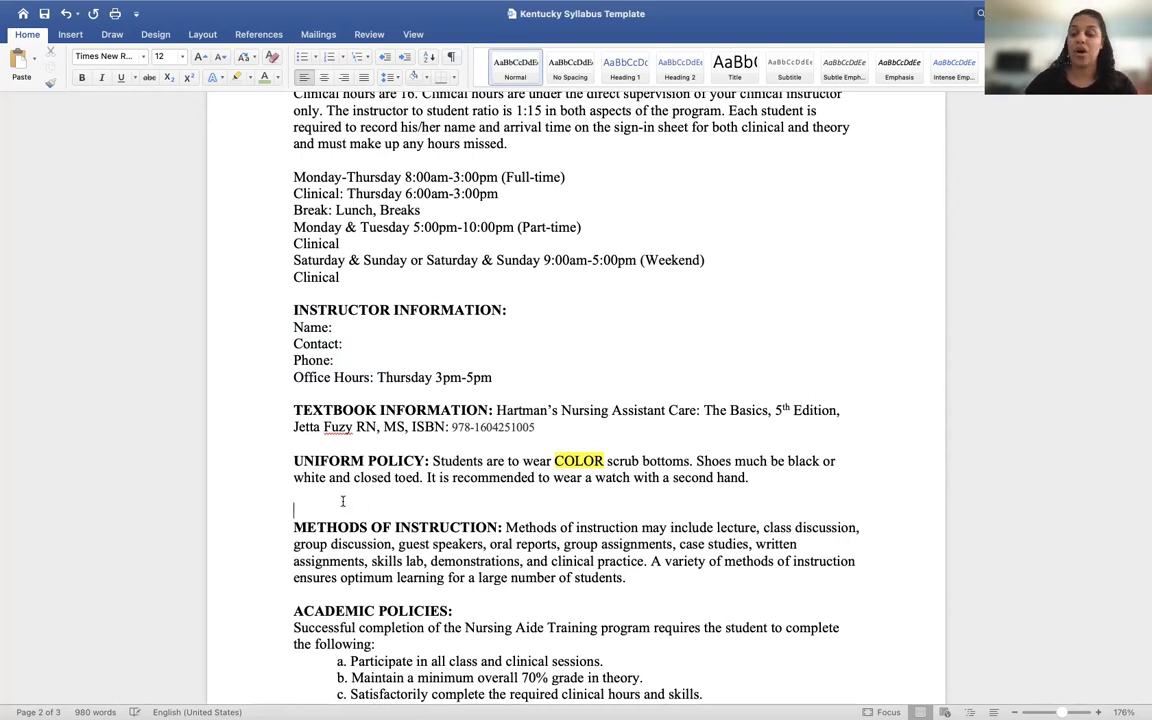
key("BackSpace")
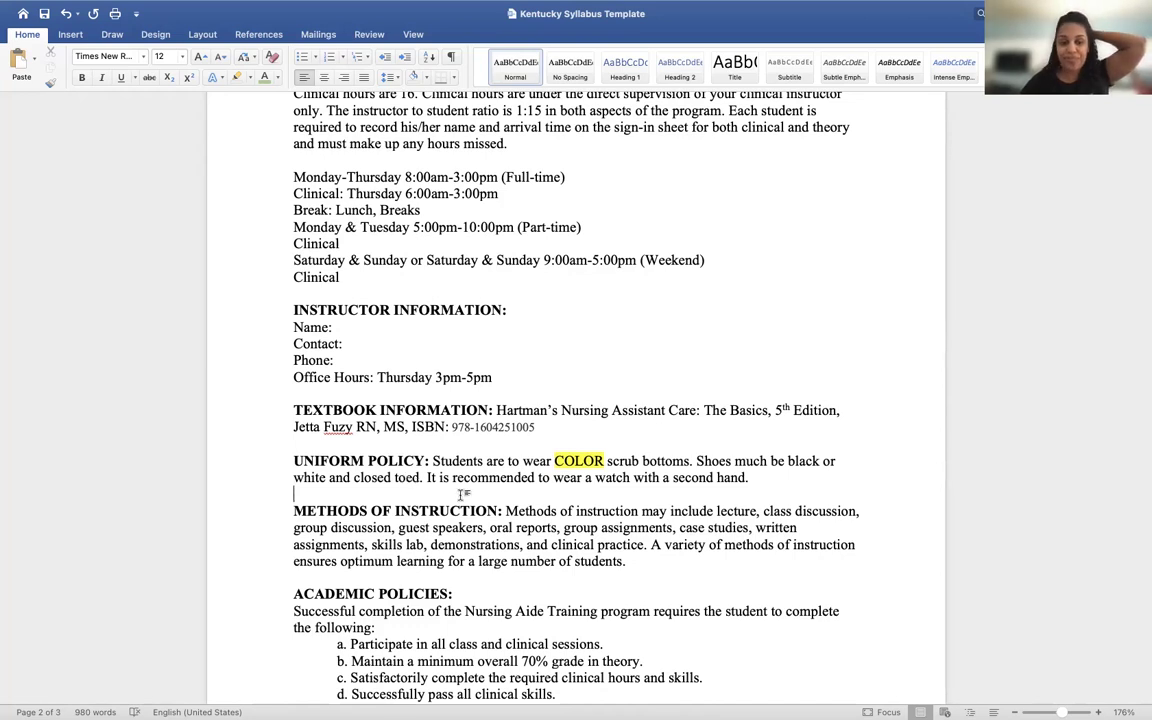
Review the listed teaching methods under METHODS OF INSTRUCTION, selecting lecture, group discussion through oral reports, and skills lab with demonstrations
scroll(460, 520, "down", 3)
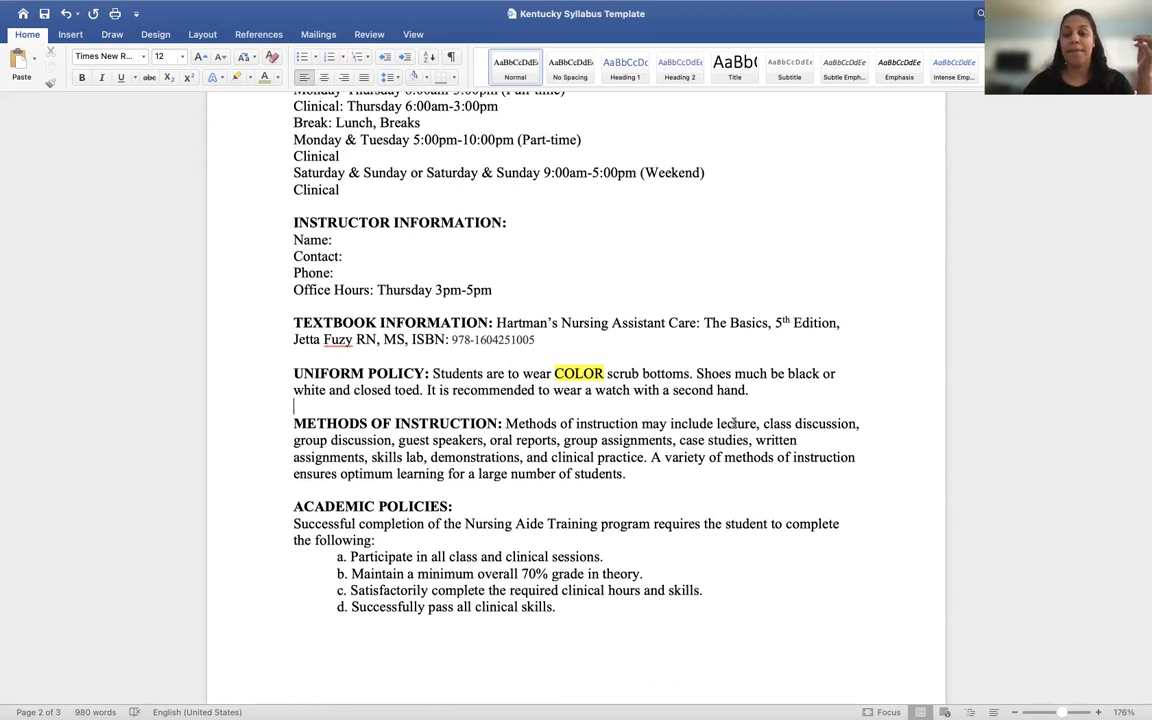
left_click_drag(718, 424, 758, 424)
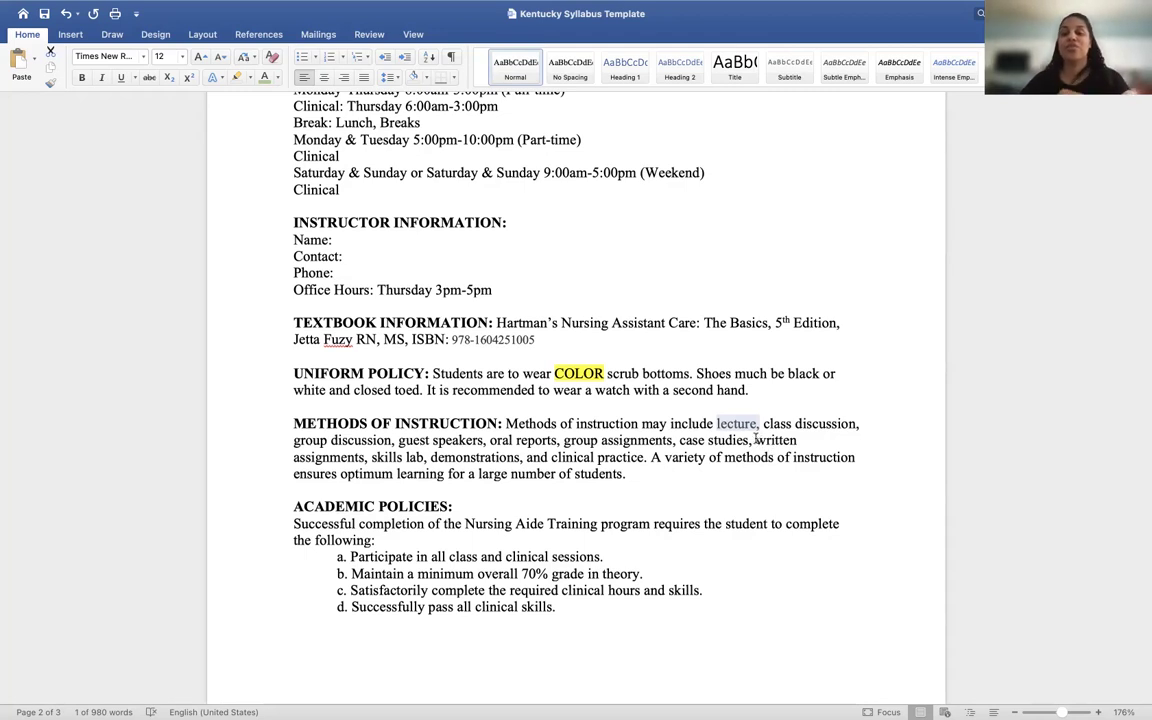
left_click_drag(296, 441, 558, 440)
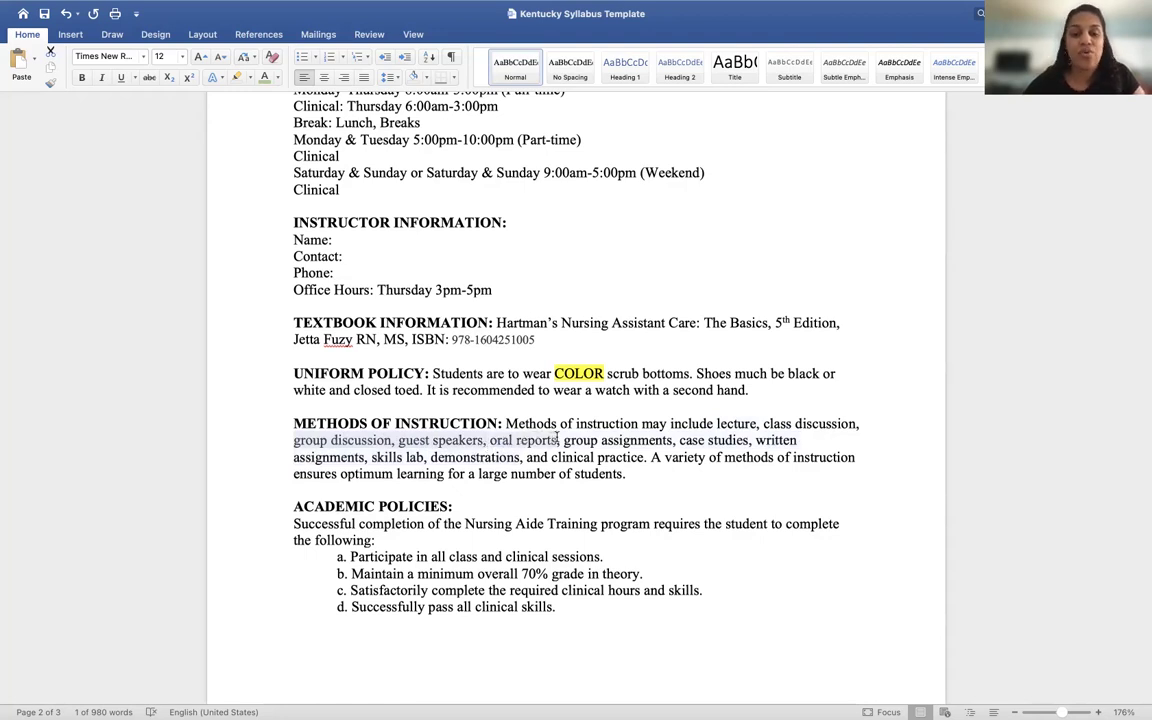
left_click_drag(372, 457, 495, 460)
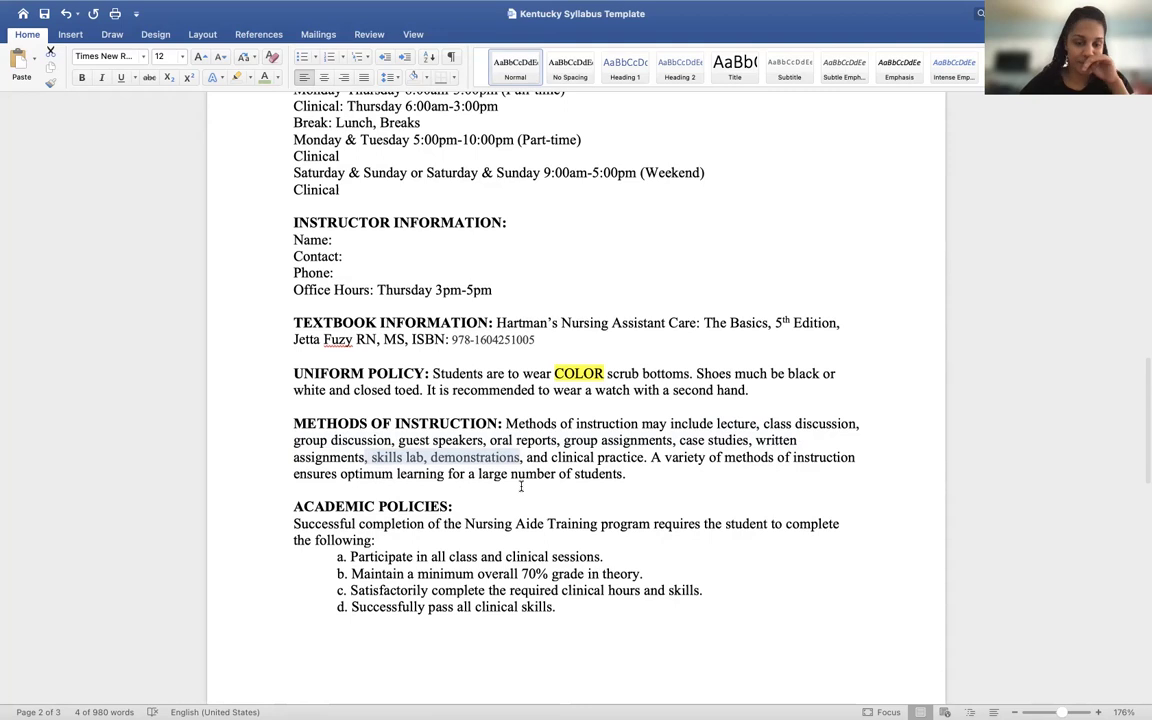
Set the minimum overall theory grade in item b of ACADEMIC POLICIES to 75%
scroll(520, 478, "down", 2)
scroll(520, 486, "down", 2)
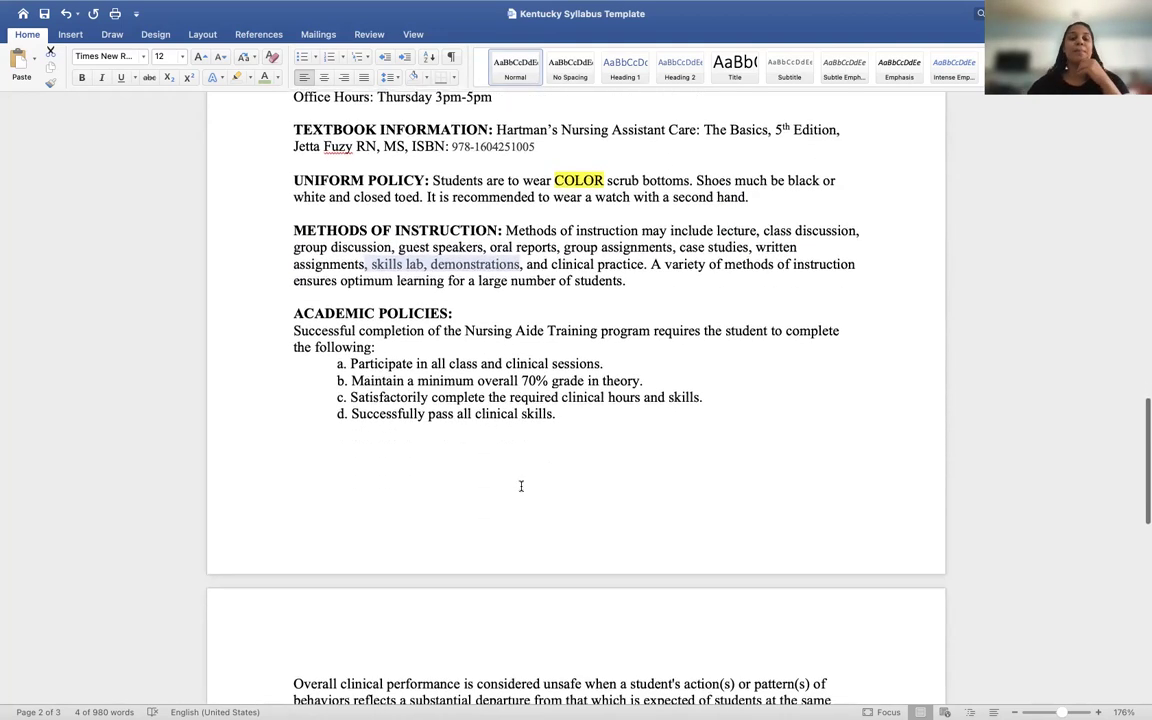
scroll(520, 486, "down", 1)
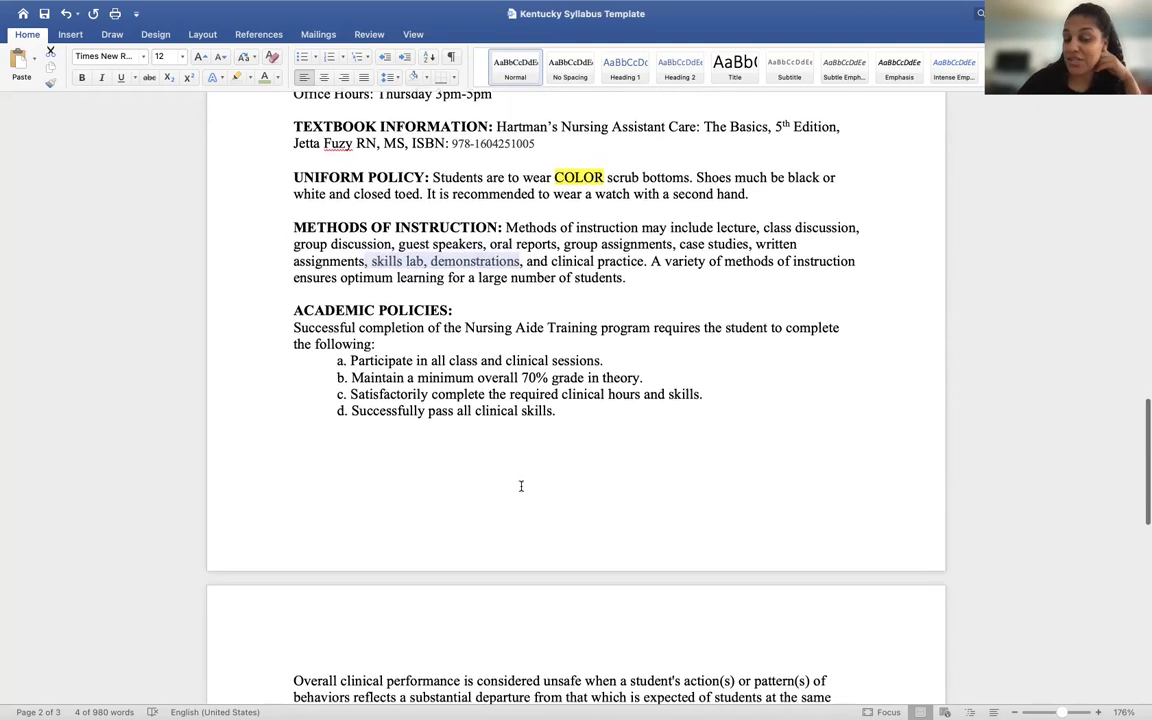
scroll(520, 486, "up", 1)
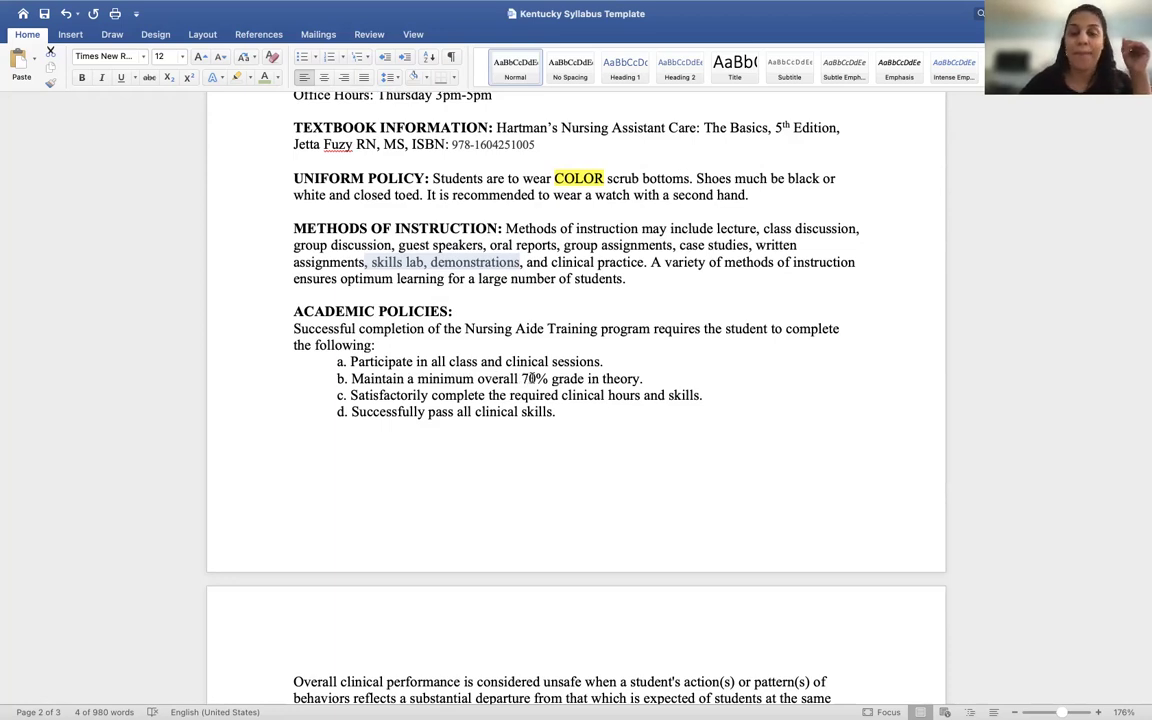
left_click(529, 378)
key("Delete")
type("5")
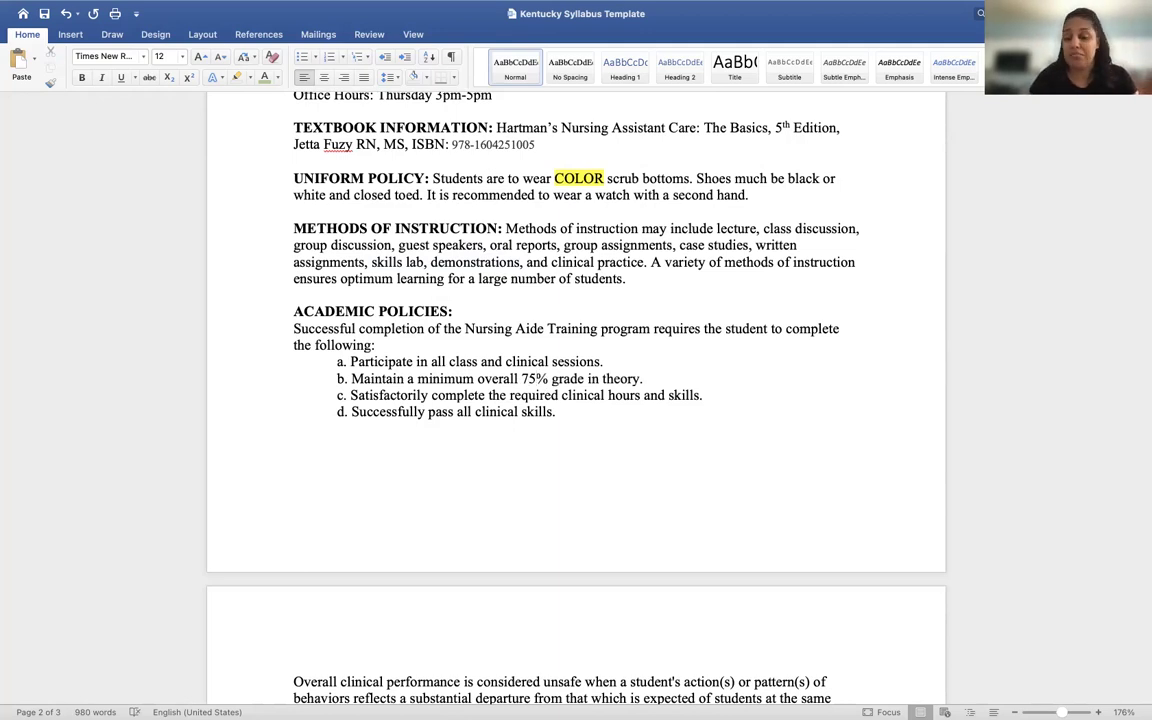
Try 80% as the minimum overall theory grade, and set it back to 75%
key("BackSpace")
key("BackSpace")
type("80")
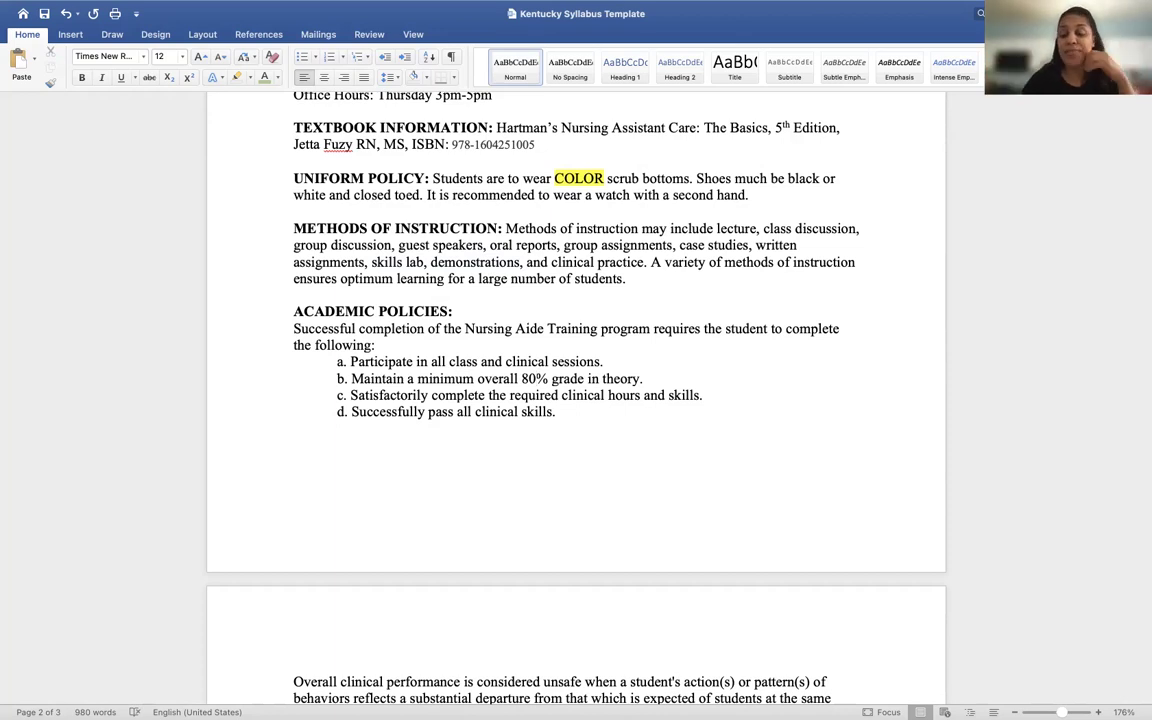
key("BackSpace")
key("BackSpace")
type("7")
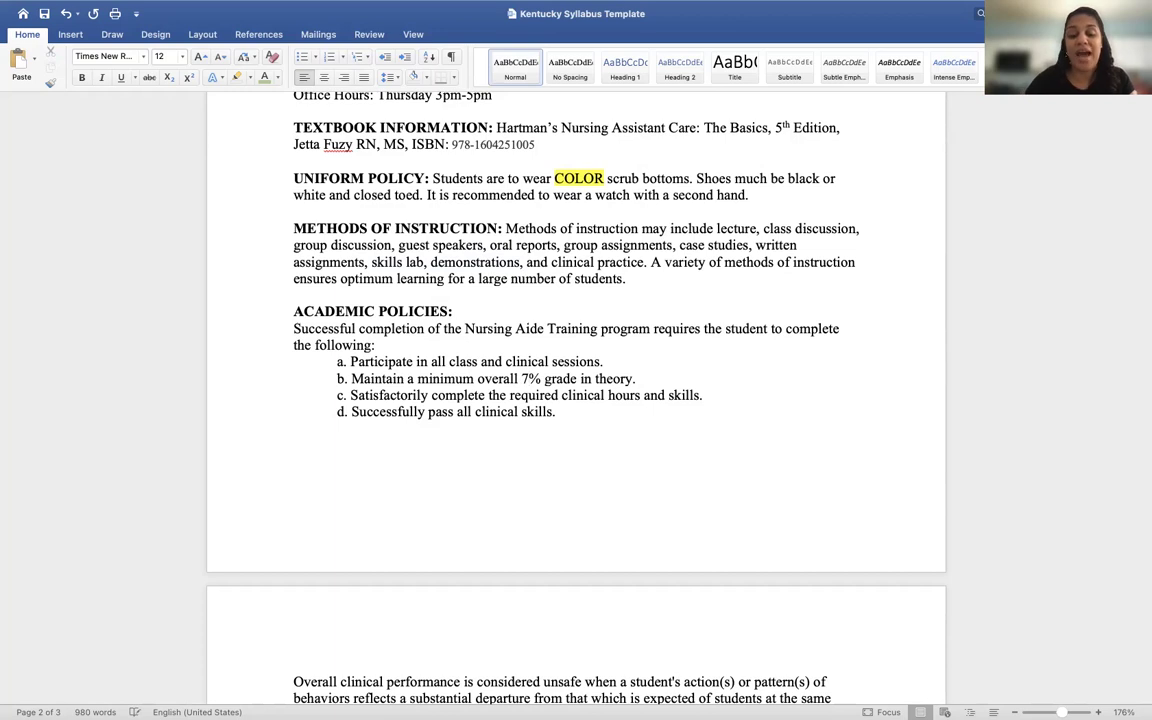
type("5")
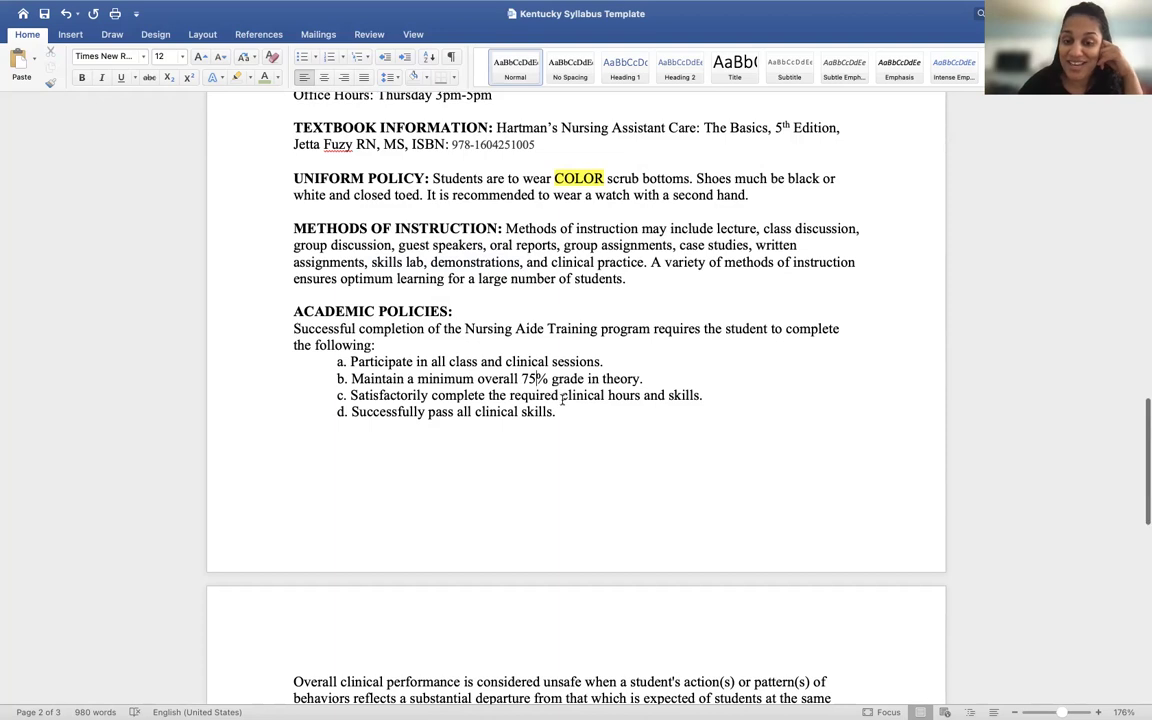
Review the ACADEMIC POLICIES requirements and the unsafe clinical performance paragraph on the following page
scroll(563, 398, "down", 1)
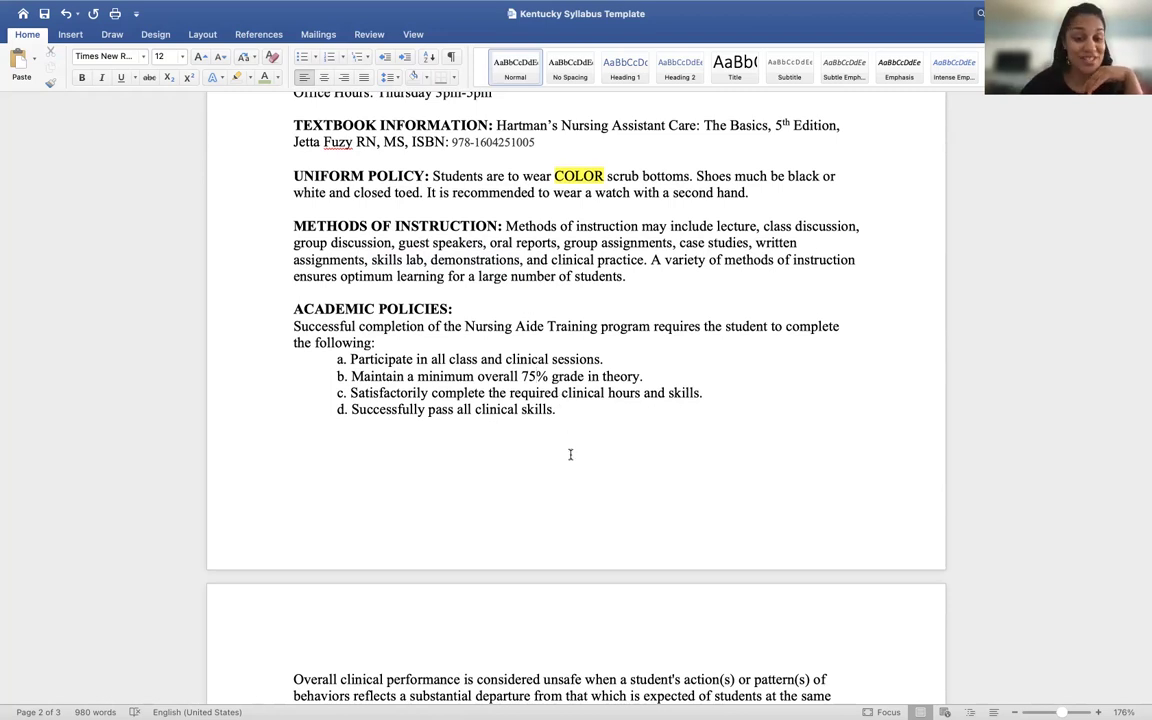
scroll(568, 453, "down", 5)
scroll(571, 453, "up", 1)
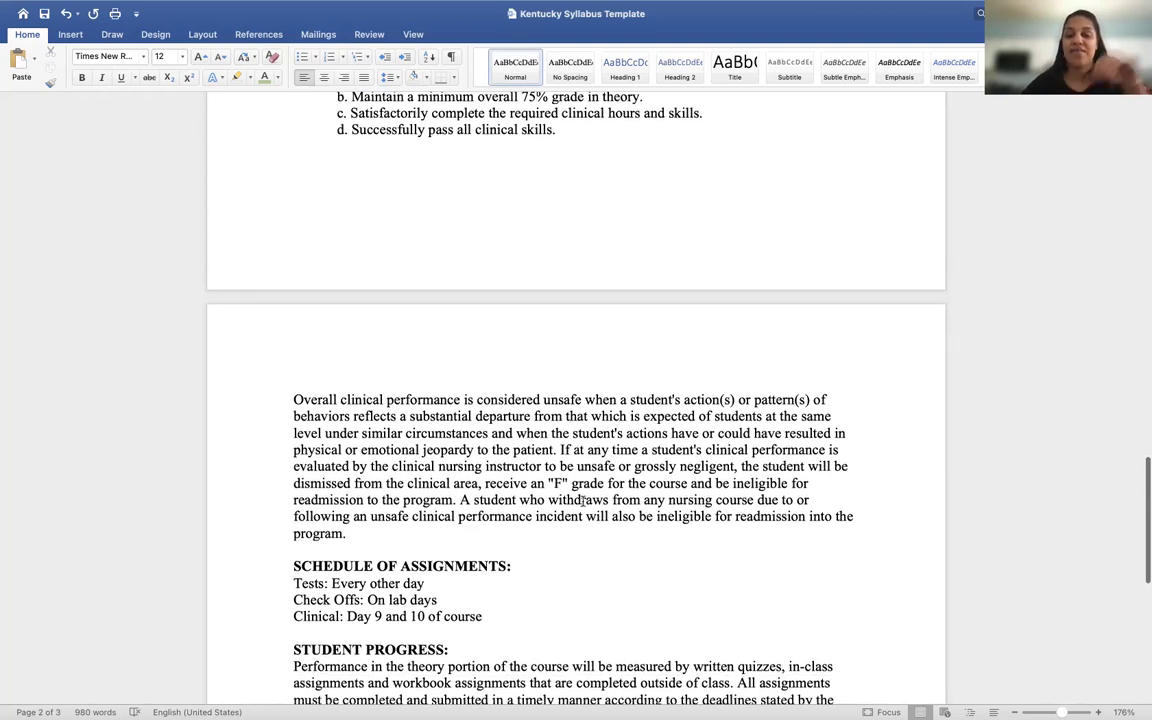
scroll(582, 500, "up", 5)
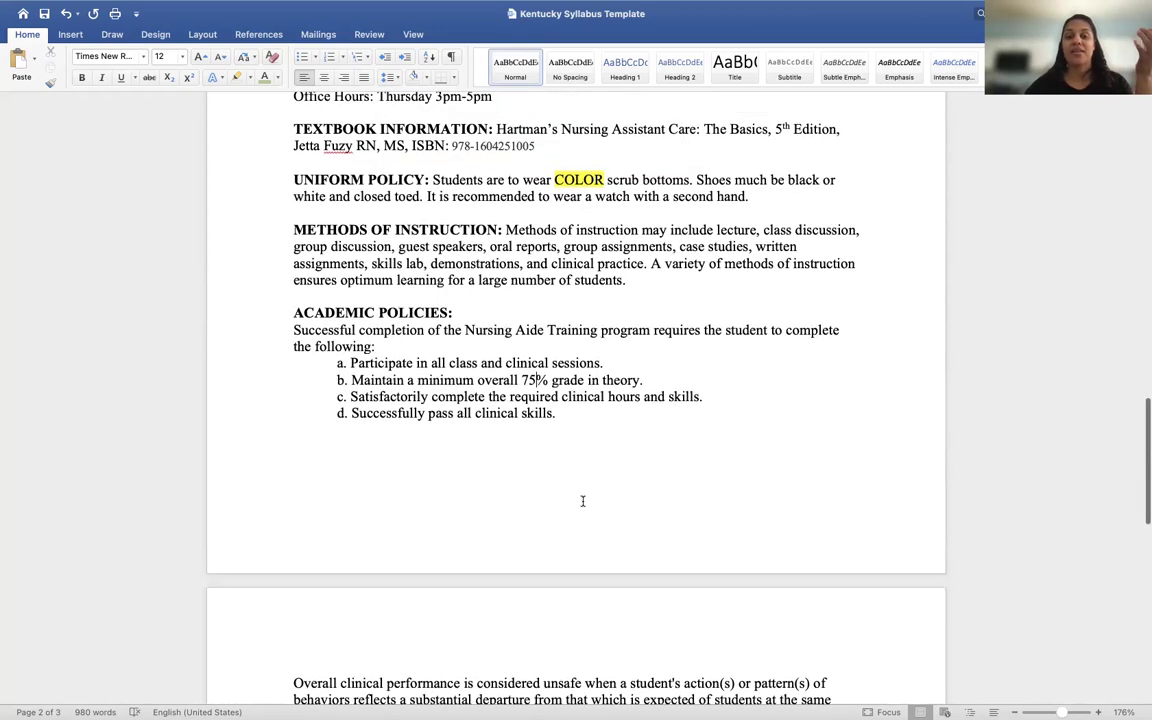
scroll(538, 426, "down", 1)
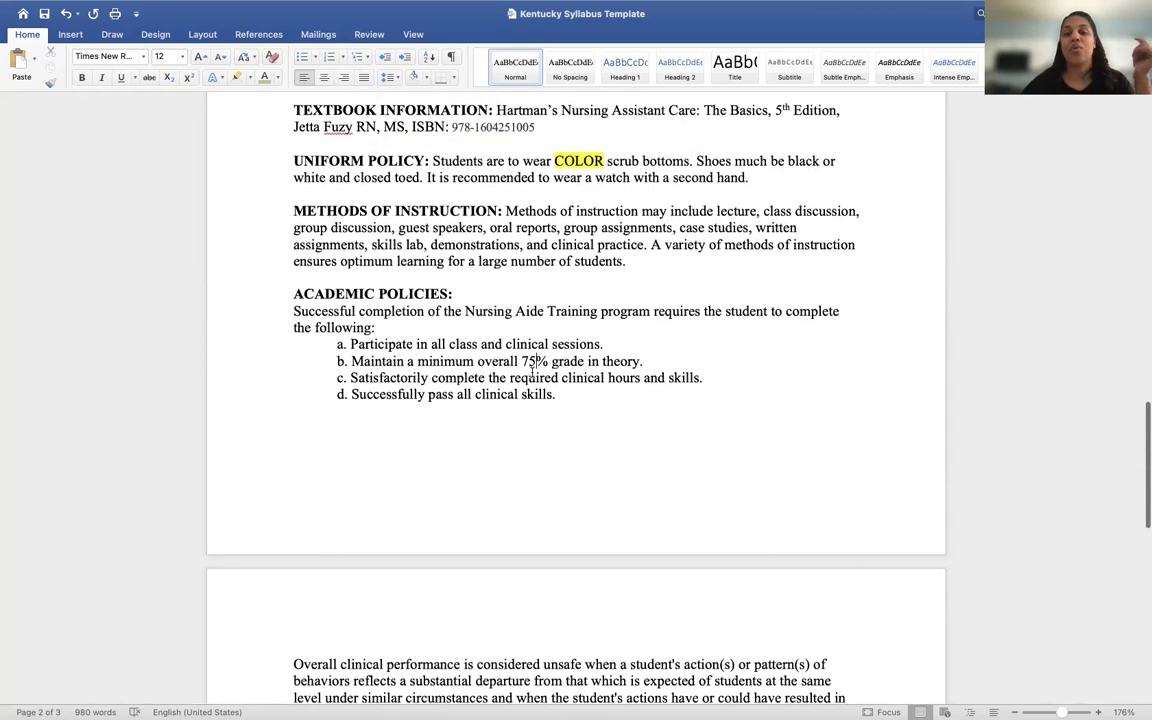
scroll(535, 366, "down", 4)
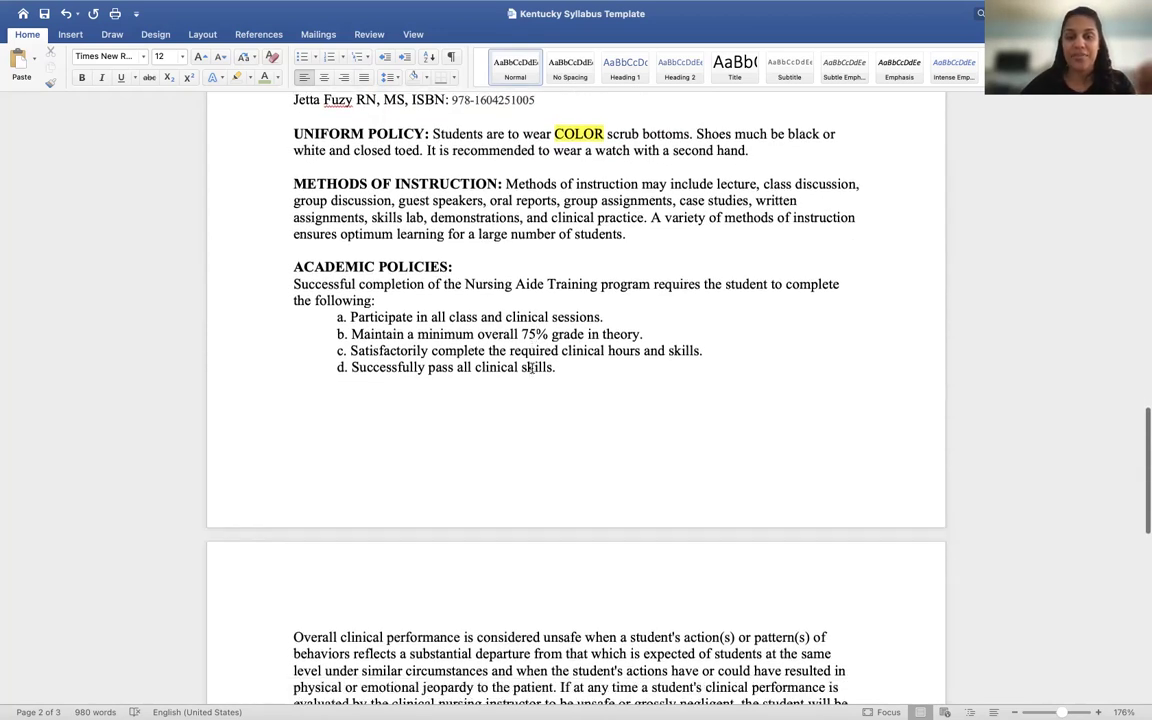
Review the unsafe clinical performance paragraph and the test, check-off and clinical entries under SCHEDULE OF ASSIGNMENTS
scroll(540, 450, "down", 1)
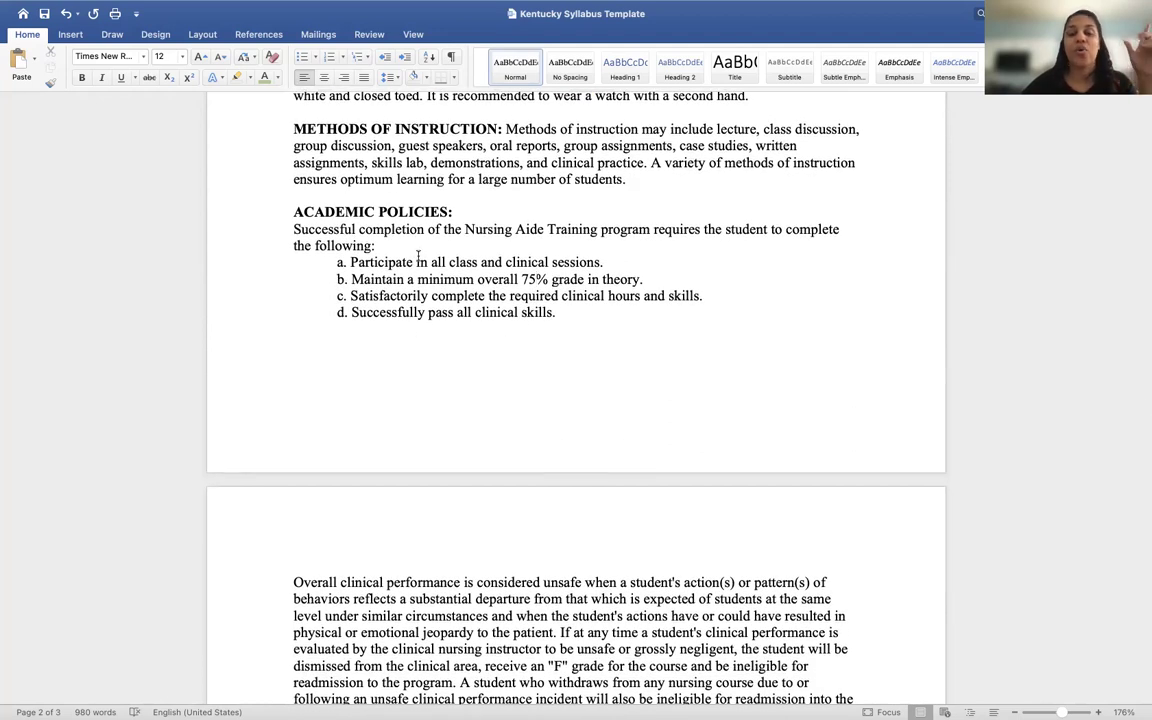
scroll(505, 290, "down", 10)
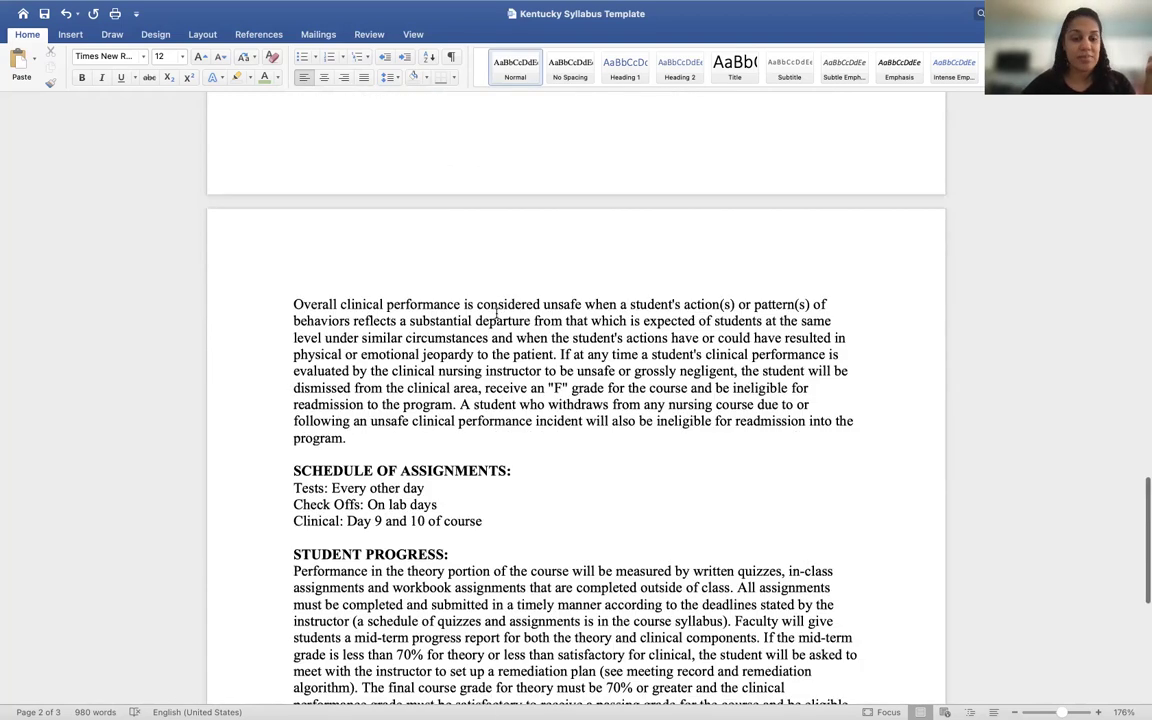
scroll(497, 315, "down", 2)
scroll(497, 315, "down", 2)
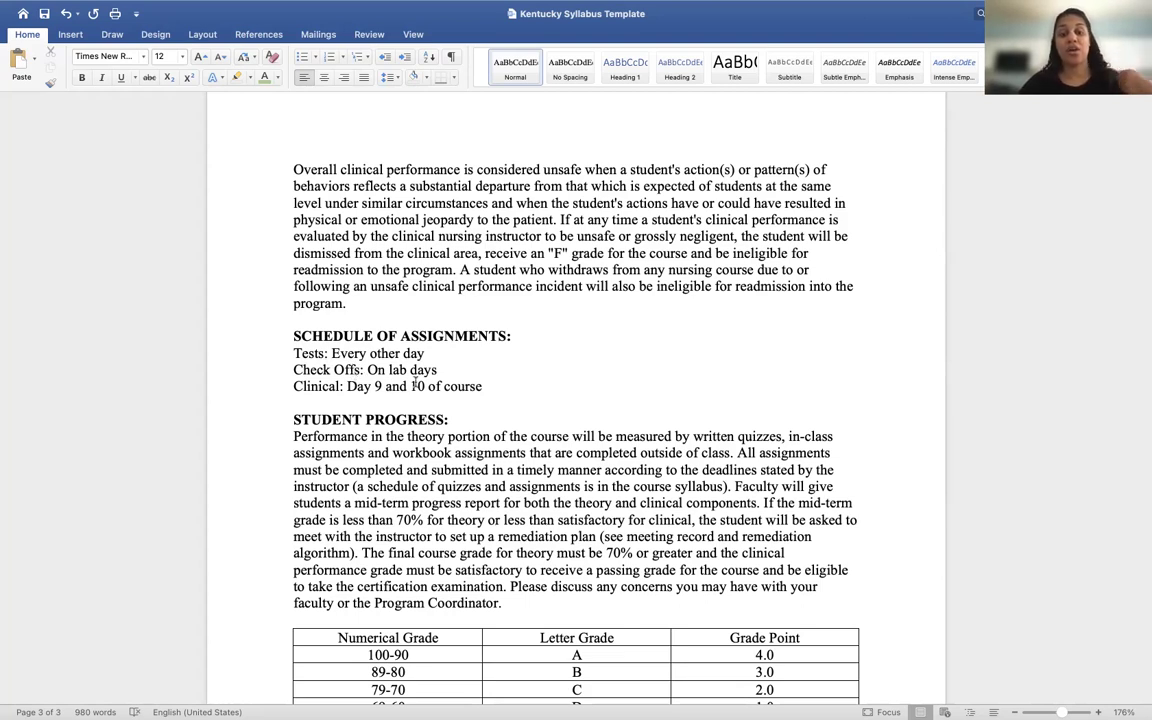
key("Home")
key("Right")
key("Right")
key("Right")
key("Right")
key("Right")
key("Right")
key("Right")
key("Right")
key("Right")
key("Right")
key("Right")
key("Right")
key("Right")
key("Right")
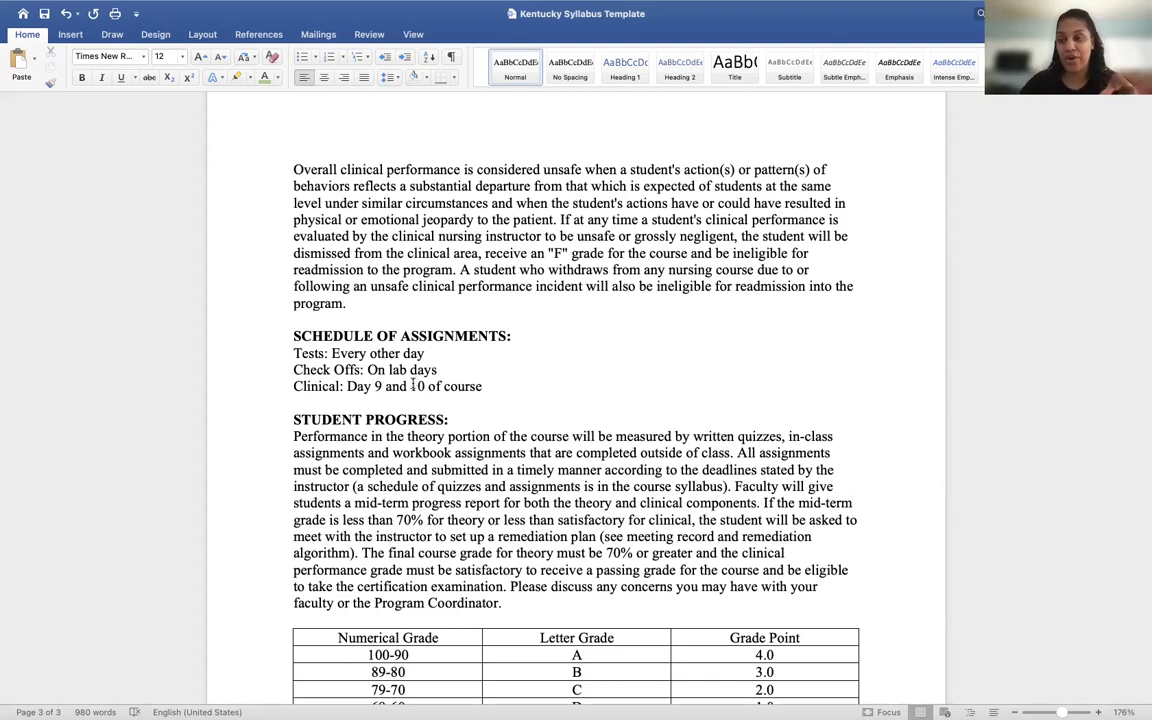
Compare the theory grade requirements with ACADEMIC POLICIES, and set the mid-term theory threshold in STUDENT PROGRESS to 75%
scroll(393, 440, "down", 2)
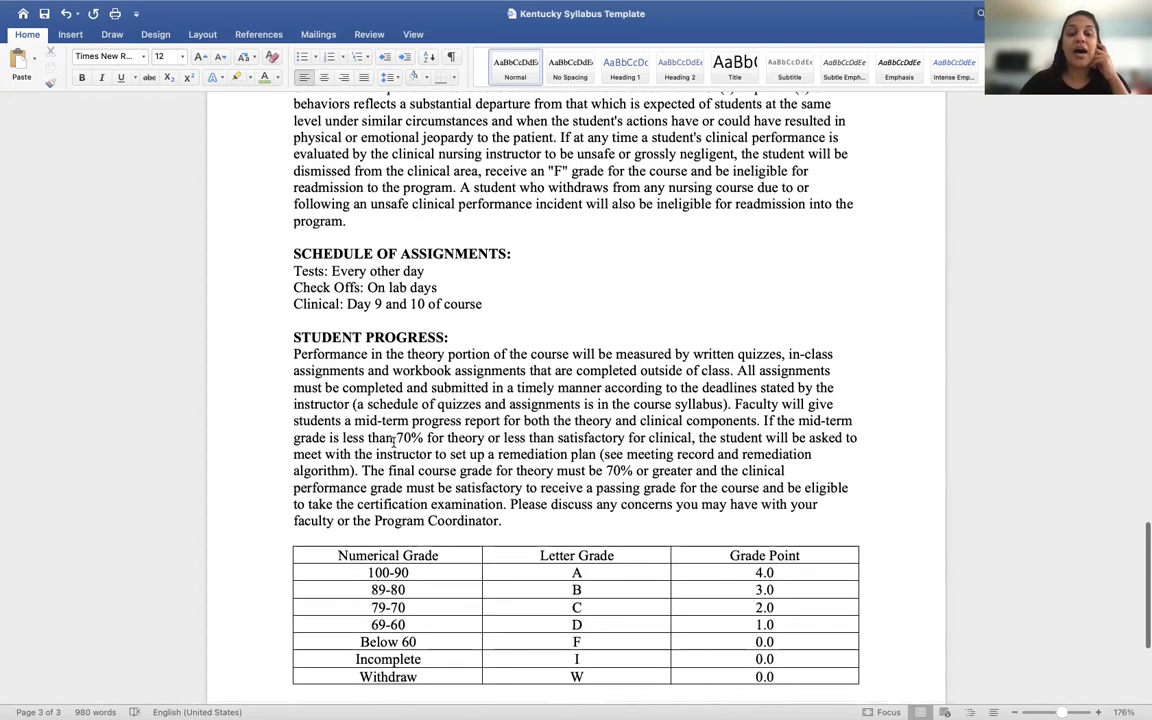
scroll(393, 440, "up", 15)
scroll(393, 444, "down", 5)
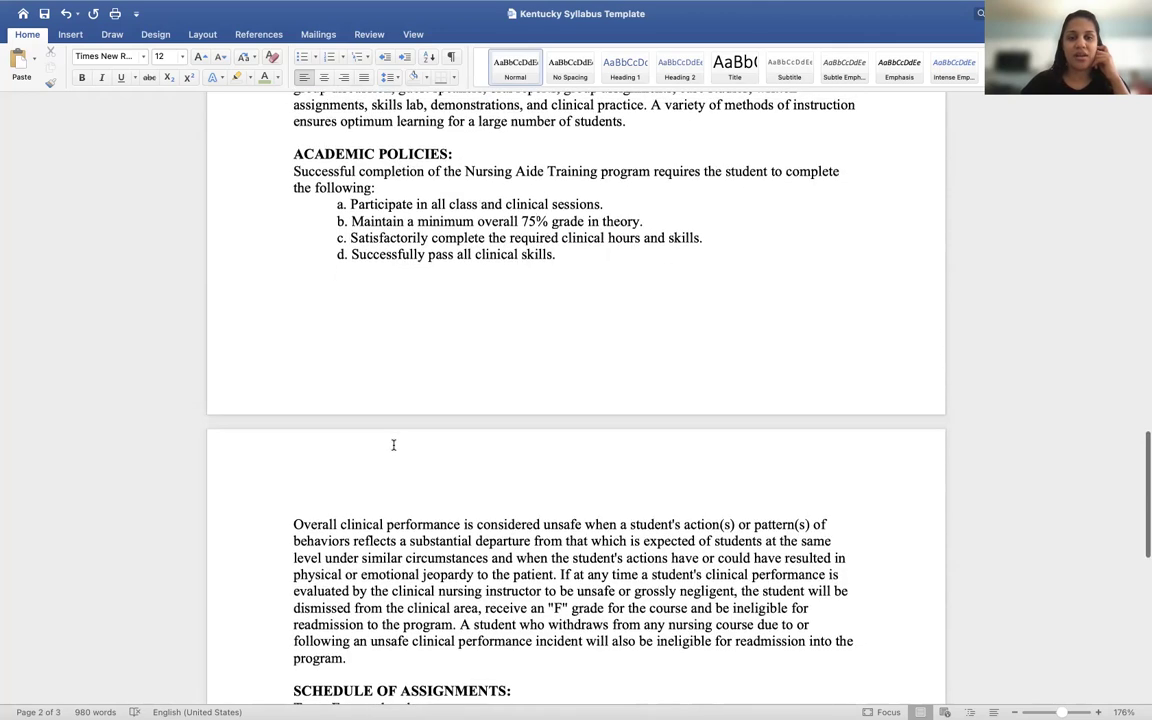
scroll(393, 444, "down", 11)
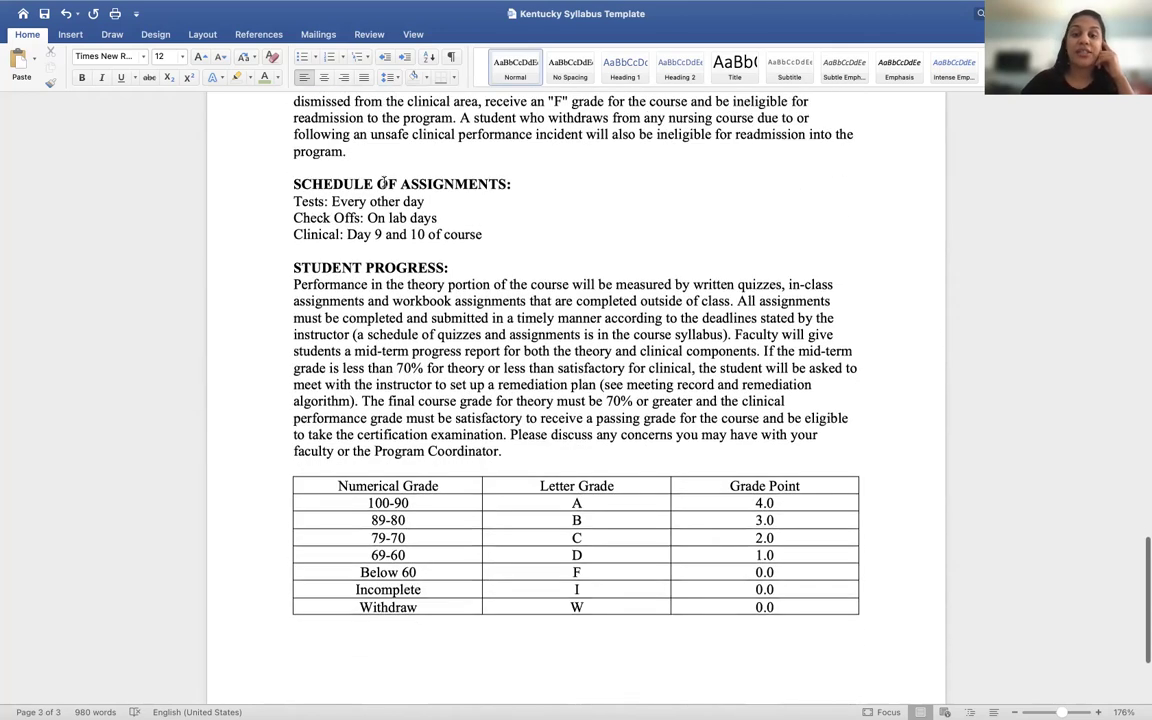
scroll(383, 183, "down", 1)
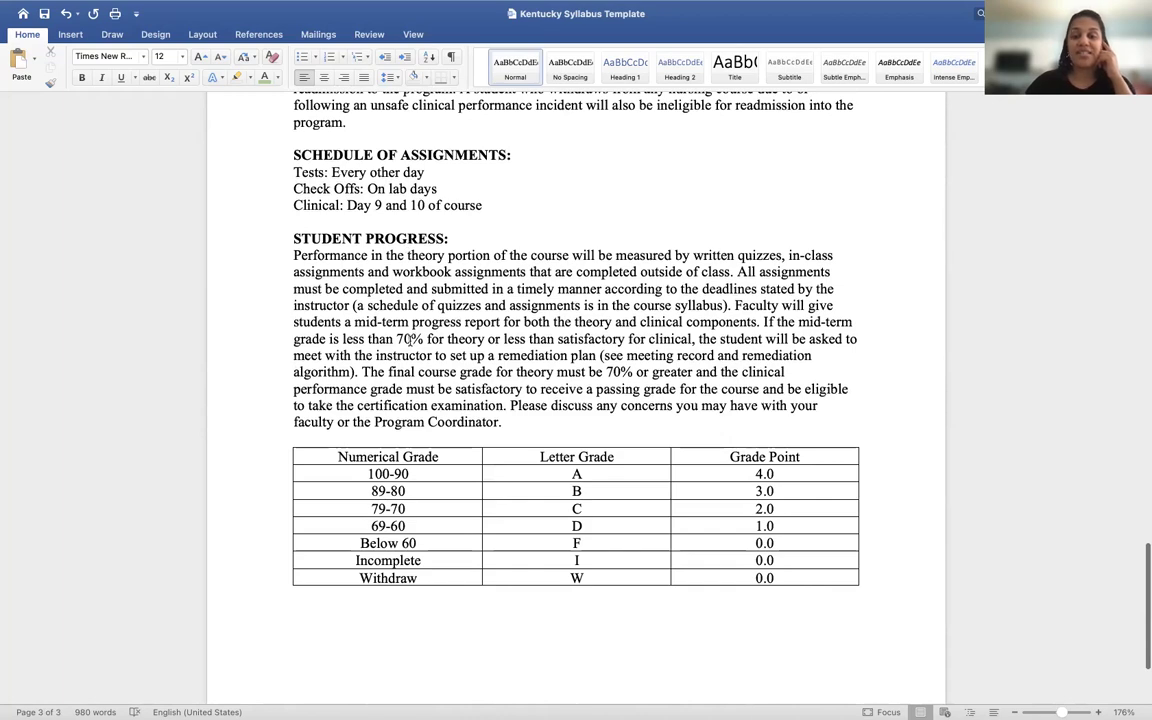
scroll(563, 448, "up", 18)
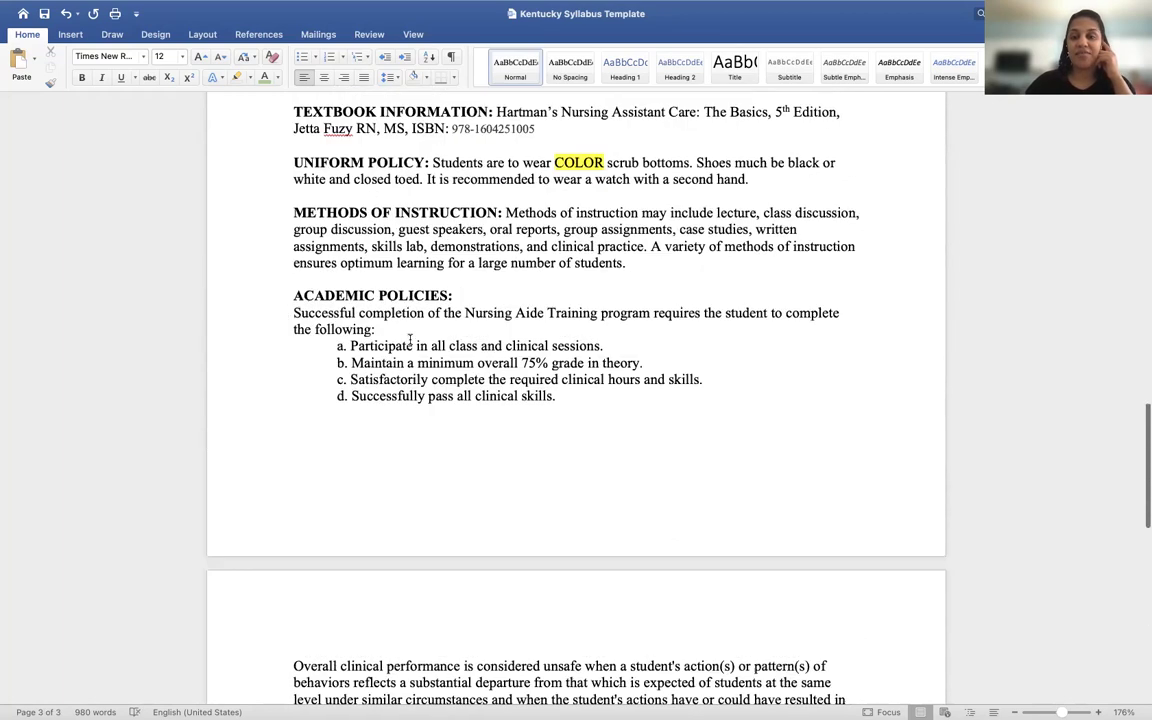
scroll(537, 463, "down", 18)
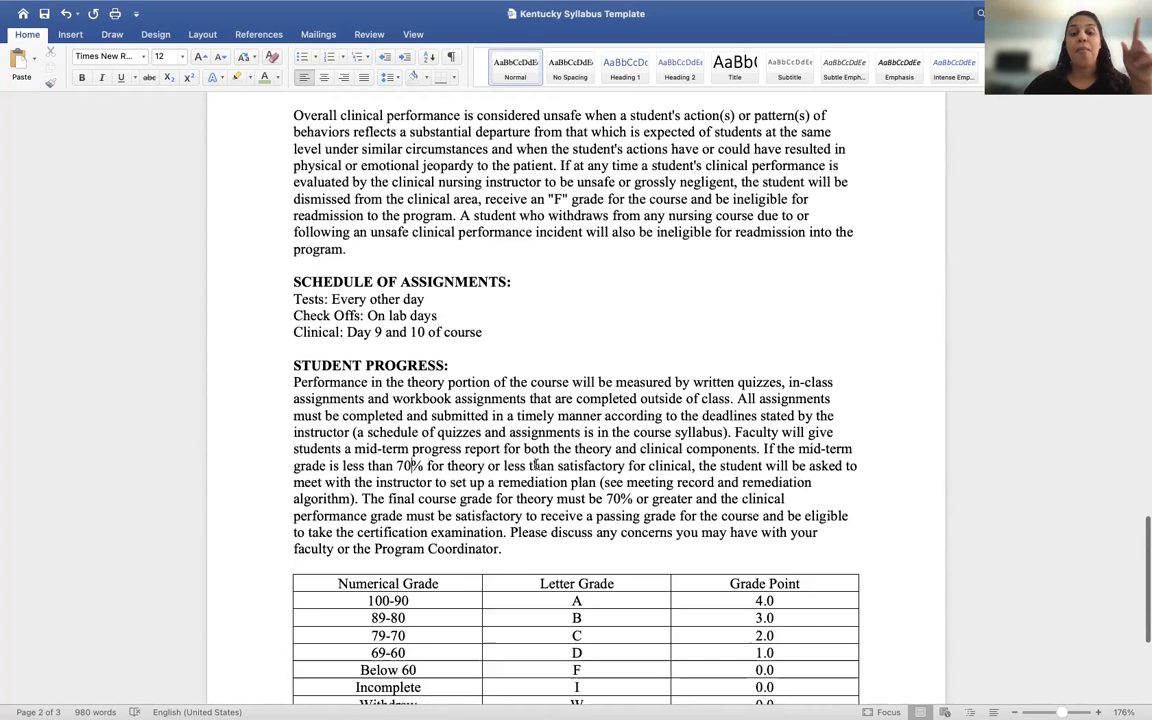
left_click(401, 445)
type("5")
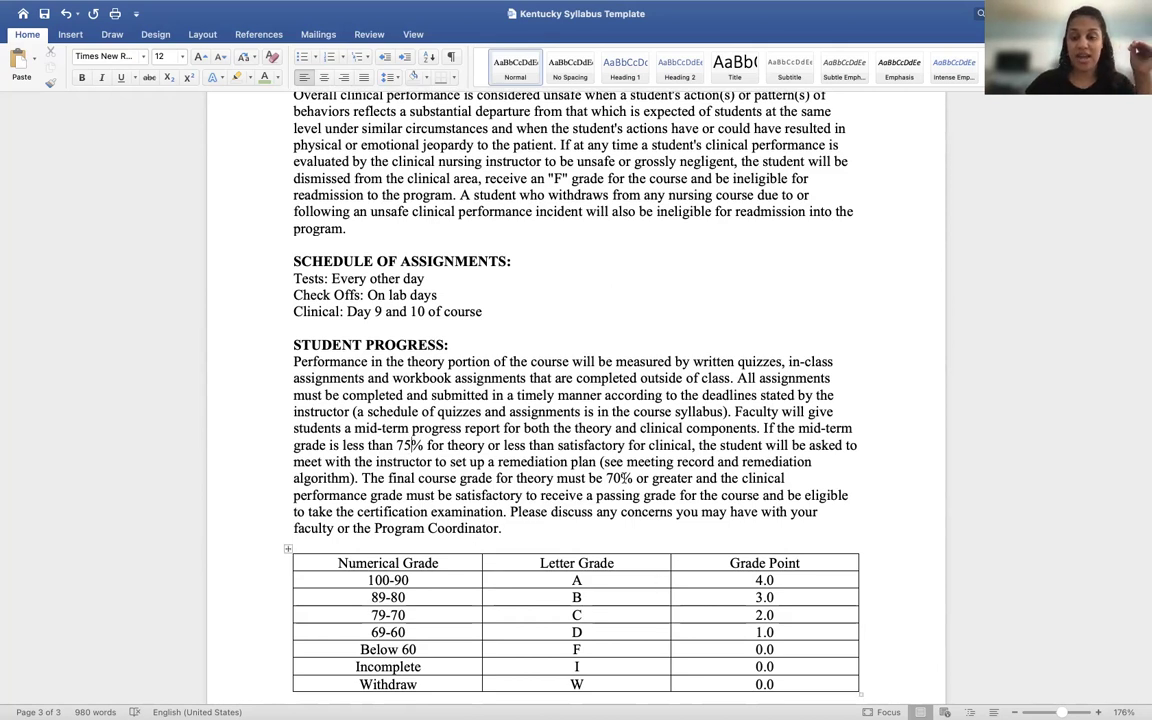
Set the minimum final course grade for theory in the STUDENT PROGRESS paragraph to 75%
left_click_drag(611, 478, 619, 478)
key("BackSpace")
type("5")
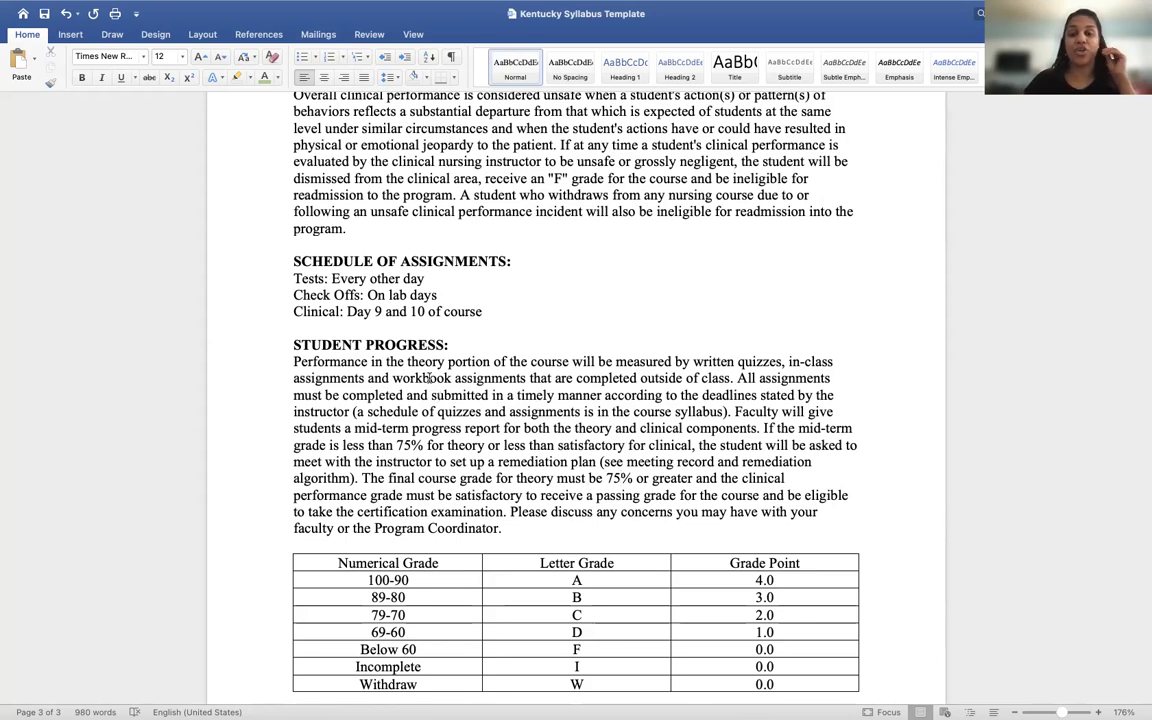
Review the STUDENT PROGRESS paragraph, selecting the passages on workbook assignments, the quiz and assignment schedule, and the final course grade
left_click_drag(393, 378, 530, 378)
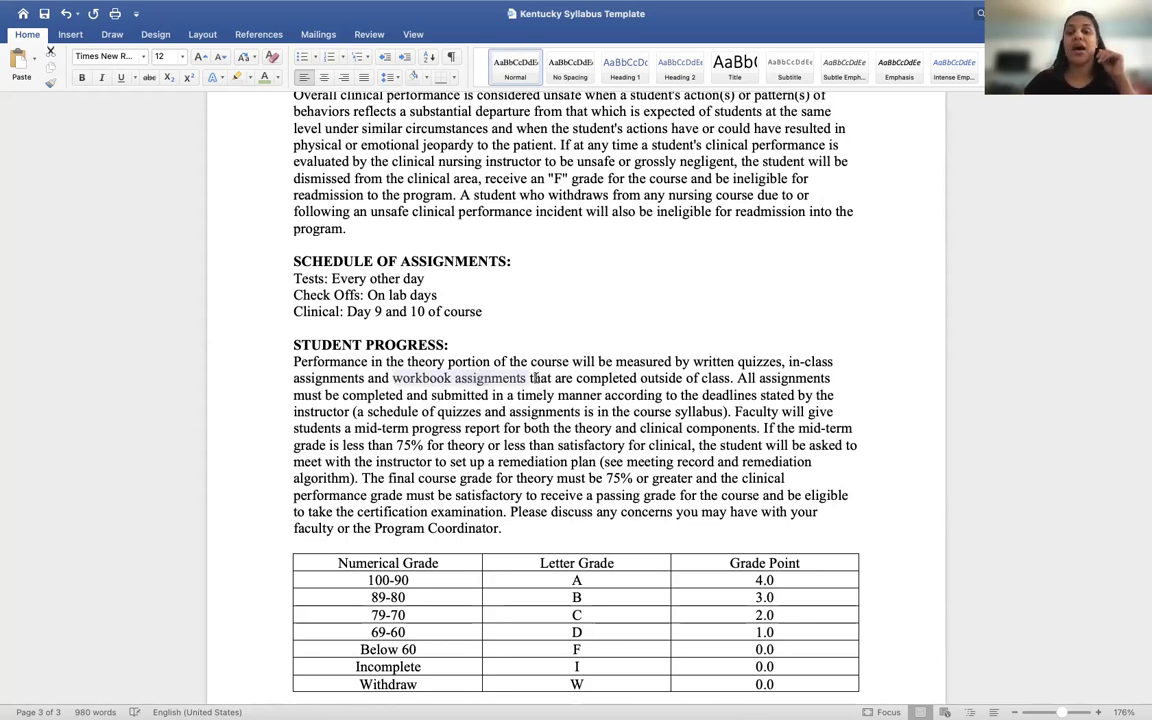
left_click(532, 378)
left_click_drag(533, 378, 733, 378)
left_click(732, 378)
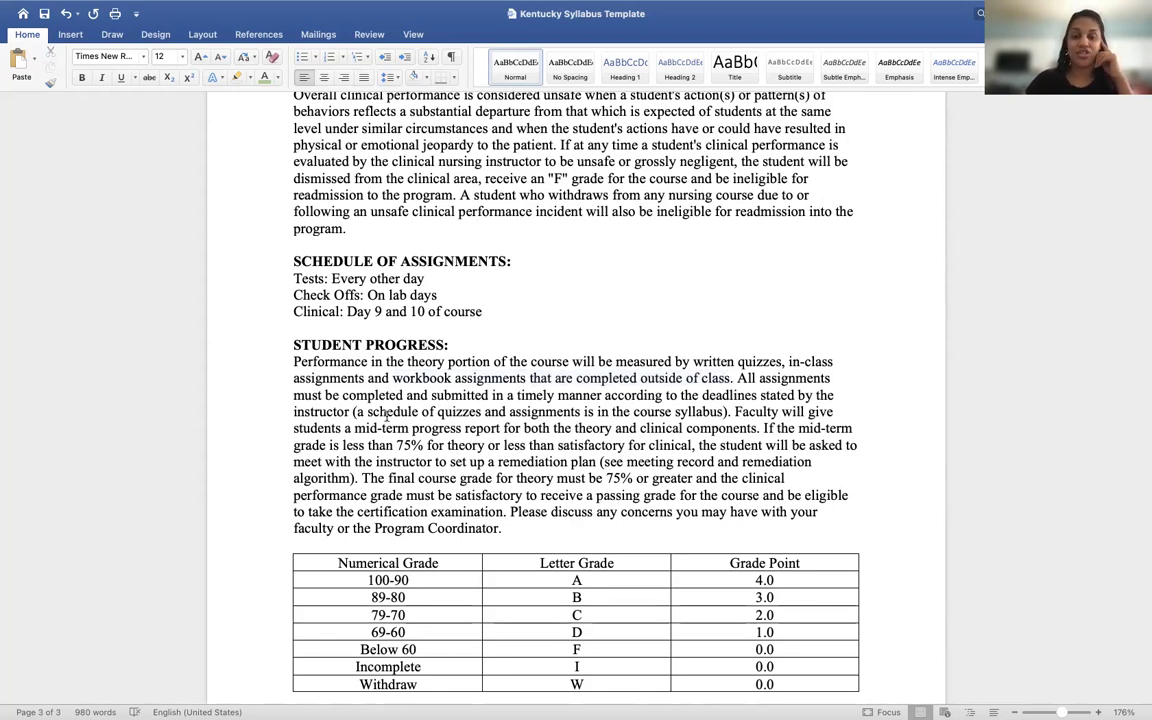
left_click_drag(367, 412, 684, 413)
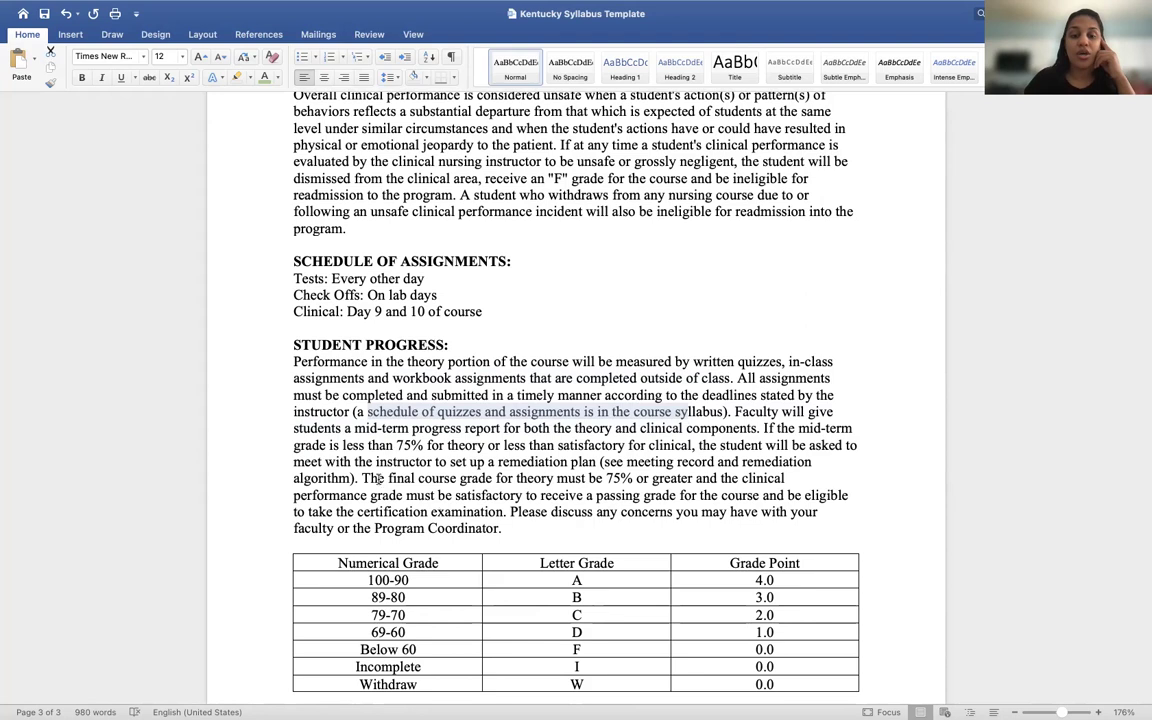
left_click_drag(362, 478, 638, 489)
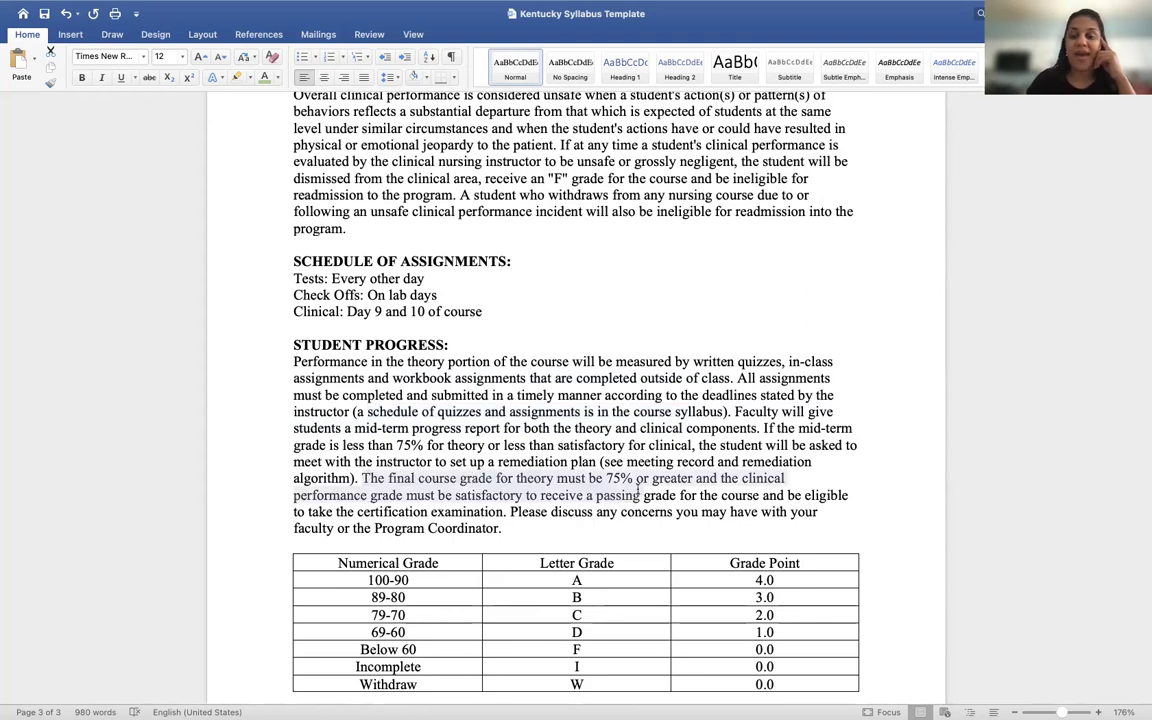
Examine the grading scale table below STUDENT PROGRESS and skim back through the syllabus to its first page
scroll(617, 580, "down", 3)
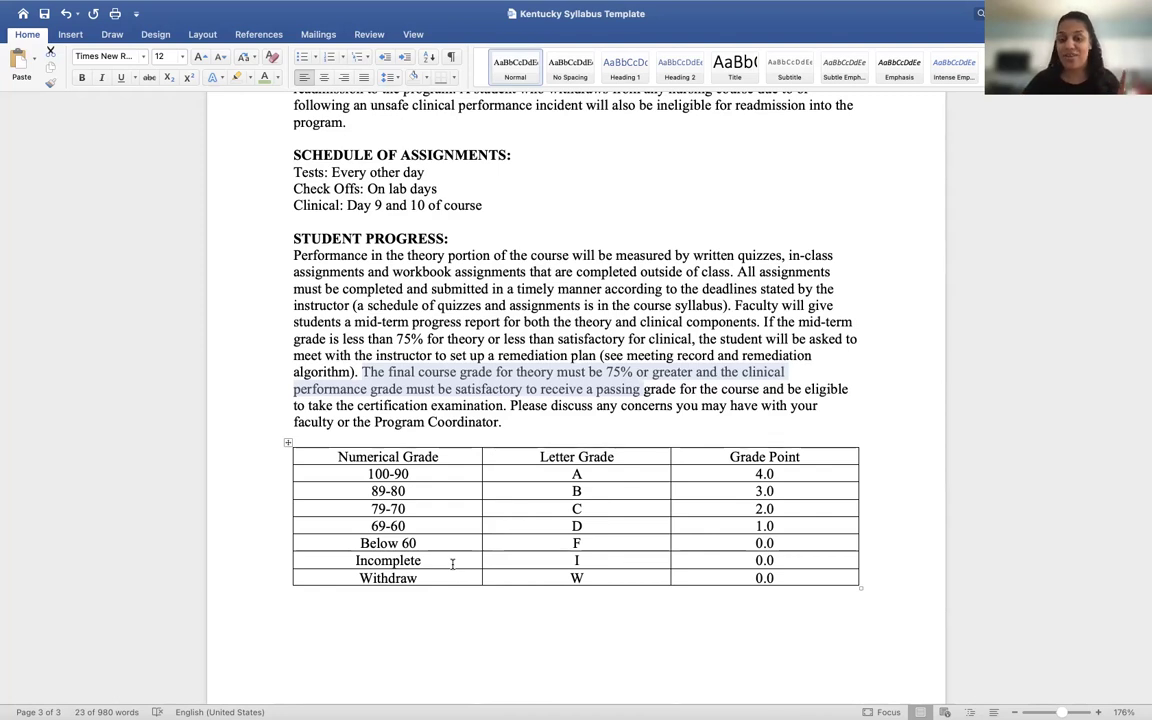
scroll(452, 563, "down", 4)
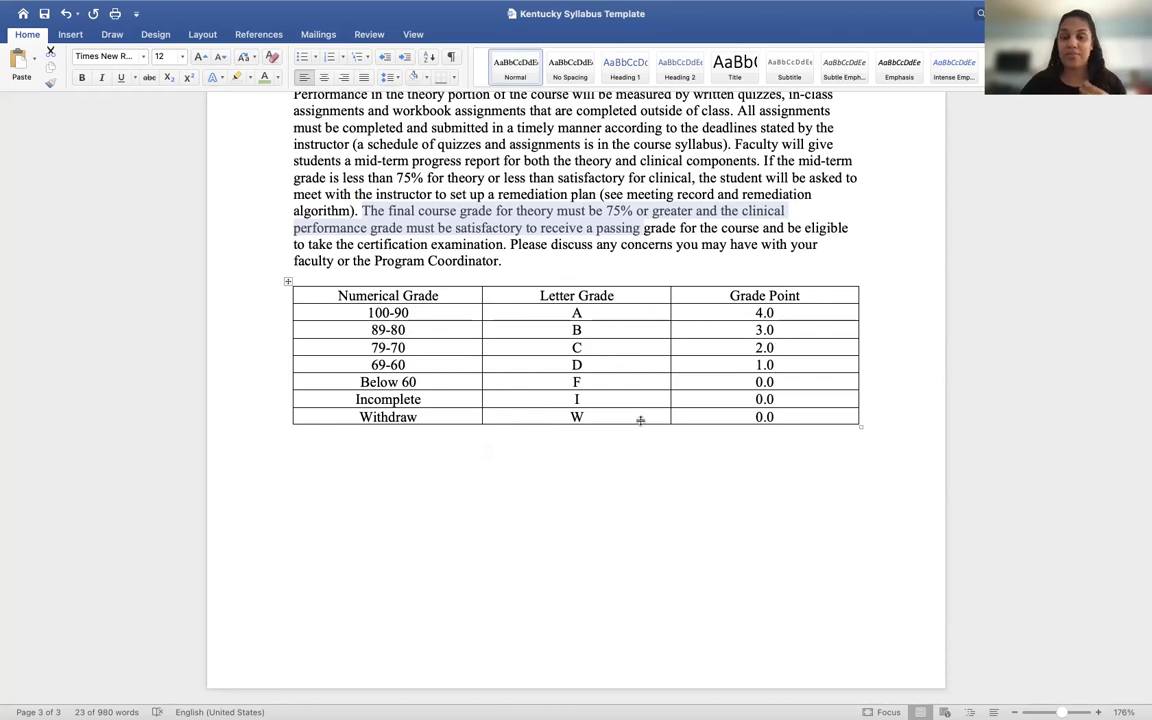
scroll(640, 423, "up", 10)
scroll(640, 423, "up", 20)
scroll(640, 423, "down", 20)
scroll(640, 423, "down", 20)
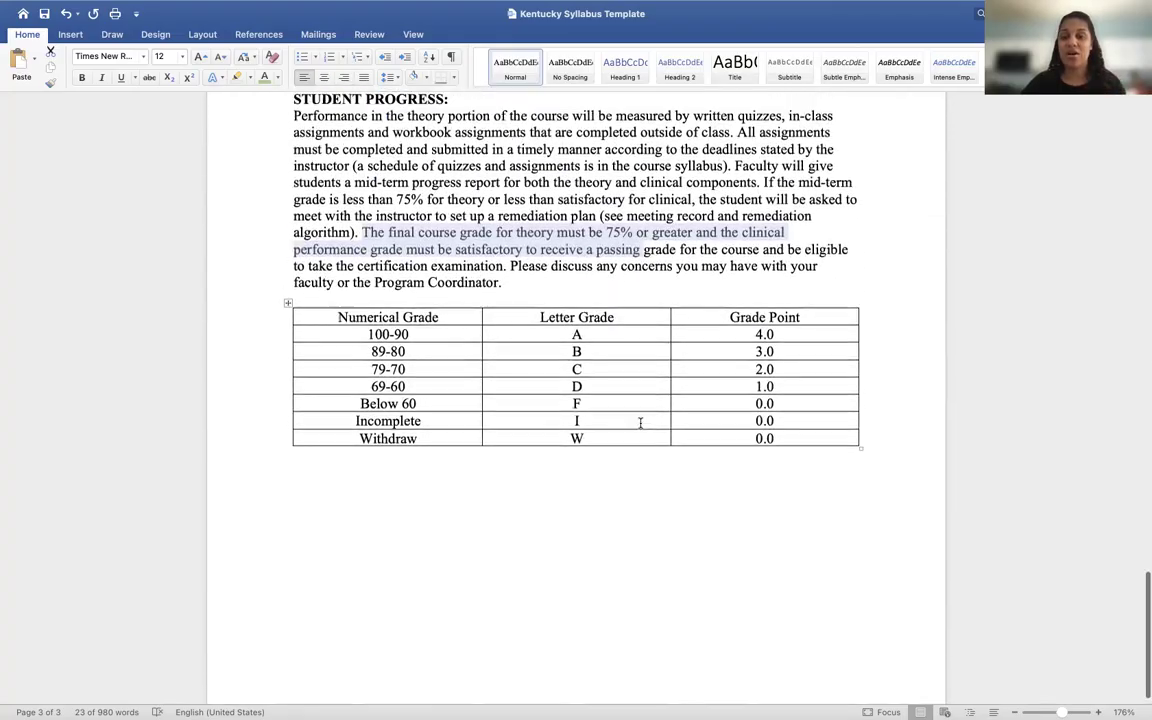
scroll(640, 423, "up", 15)
scroll(643, 422, "up", 20)
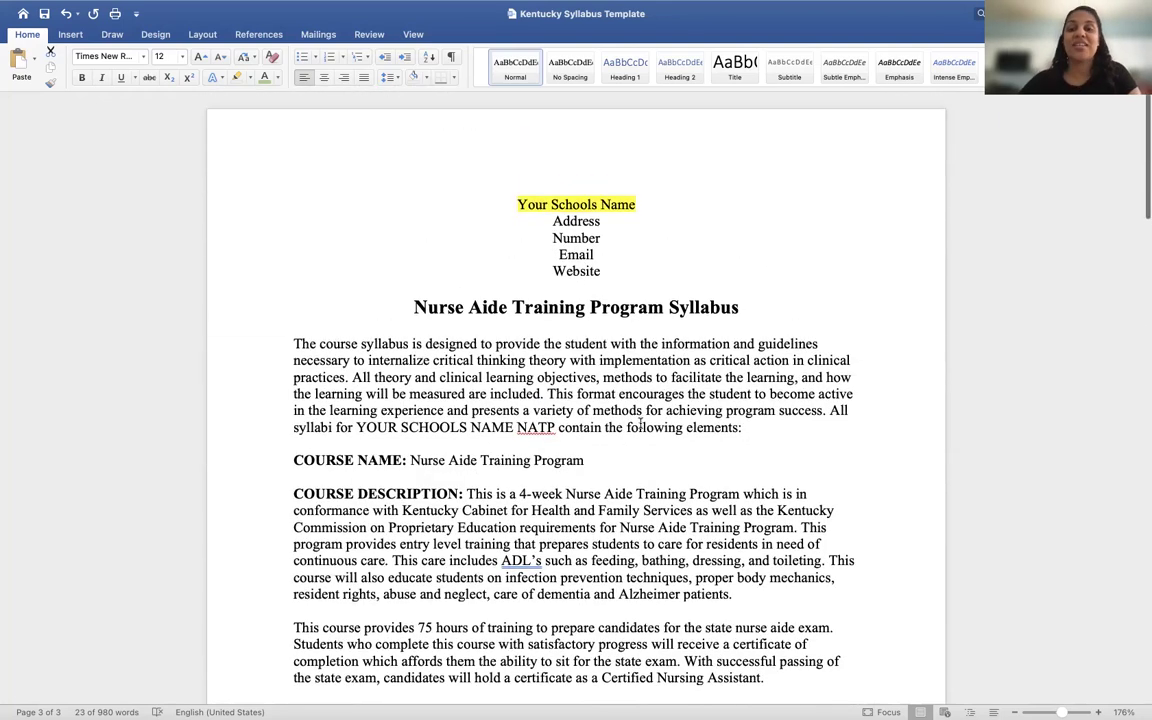